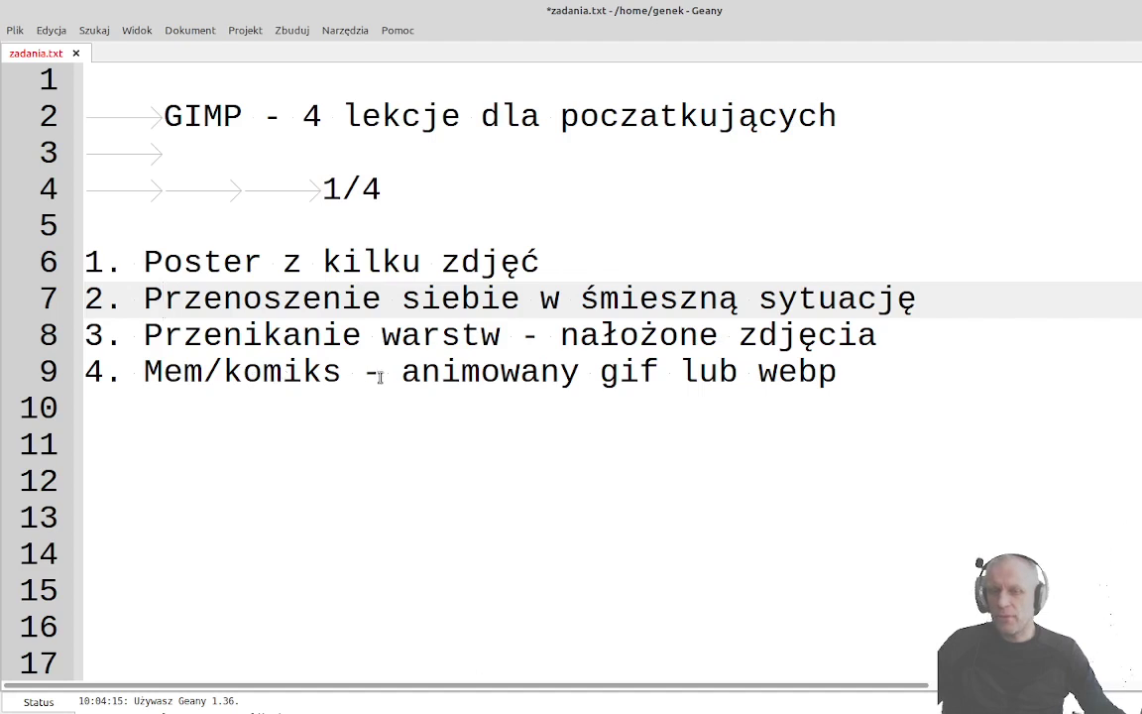
{"action": "left_click_drag", "start_coordinate": [598, 372], "coordinate": [664, 375]}
{"action": "left_click", "coordinate": [684, 372]}
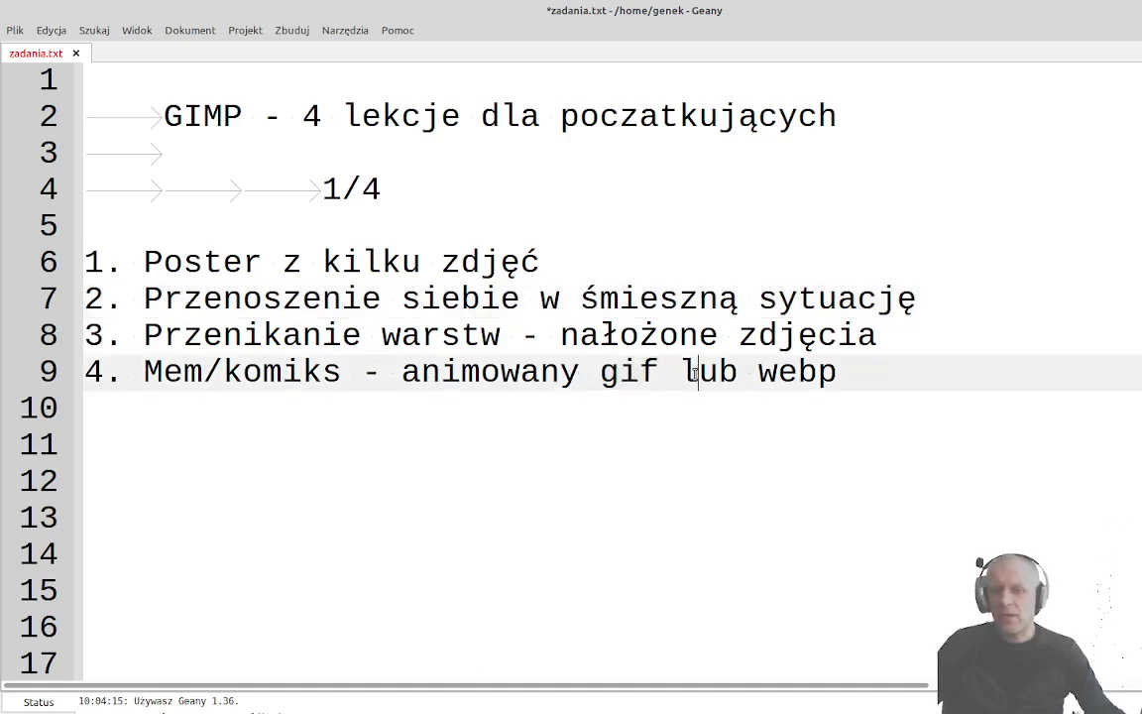
{"action": "left_click", "coordinate": [759, 373]}
{"action": "double_click", "coordinate": [760, 373]}
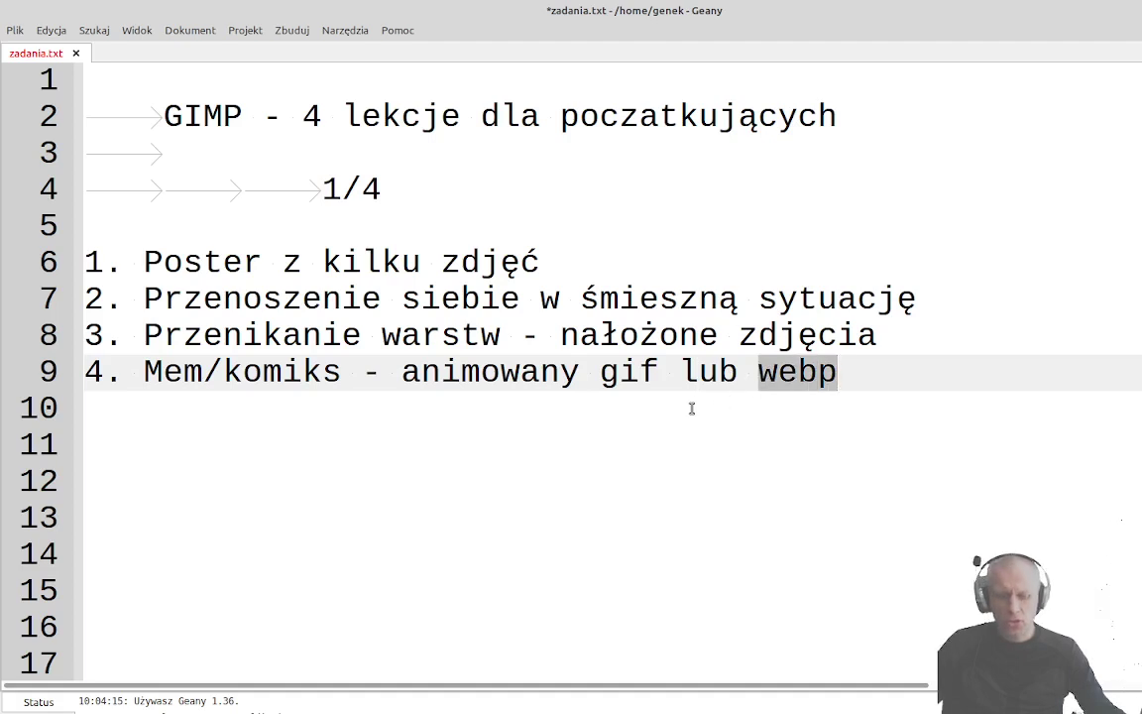
Step: Switch to GIMP and set the interface theme to Dark and the icon theme to Legacy
{"action": "key", "text": "alt+Tab"}
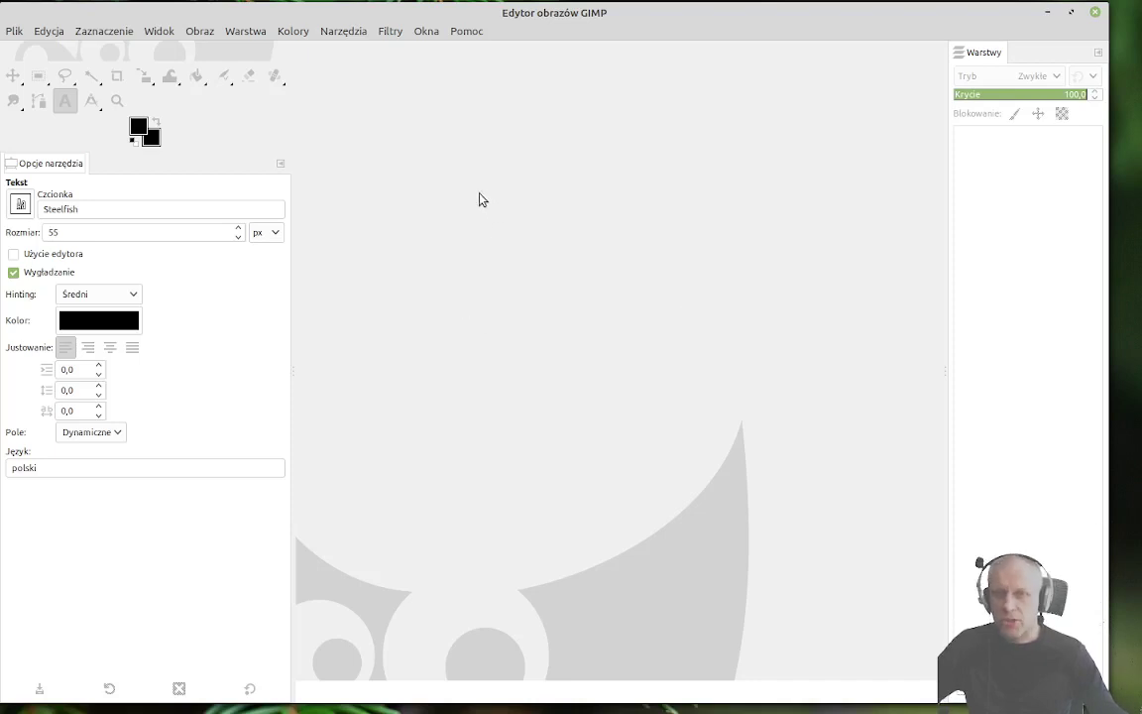
{"action": "left_click", "coordinate": [49, 34]}
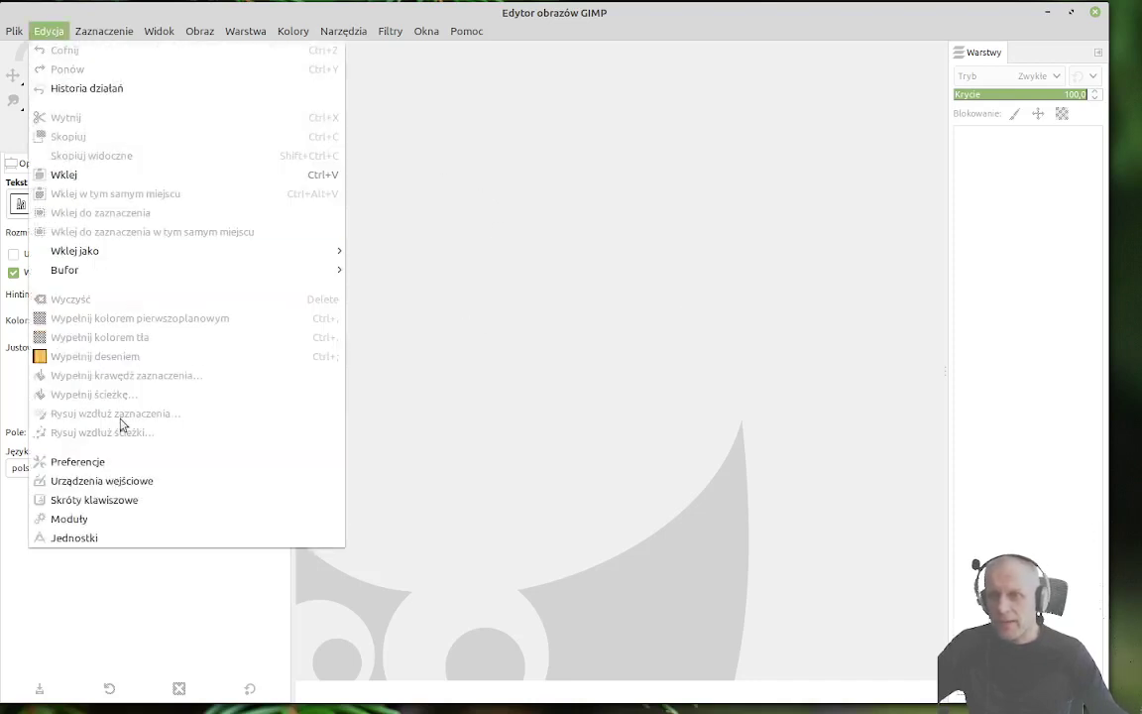
{"action": "left_click", "coordinate": [112, 462]}
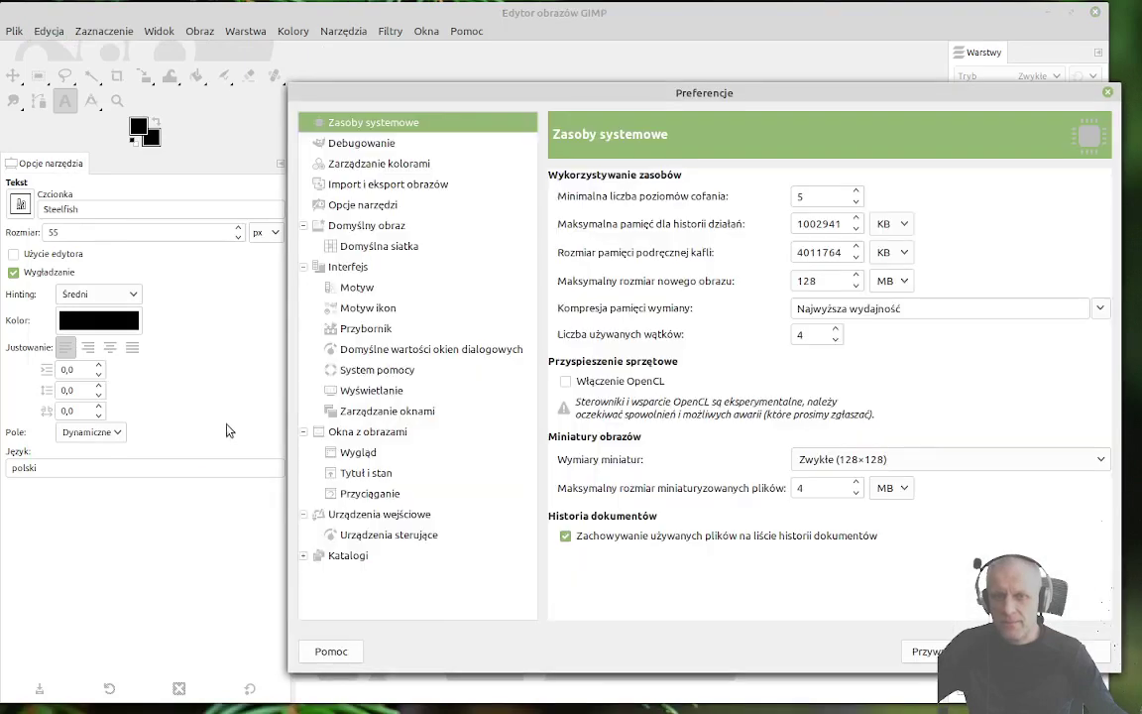
{"action": "left_click", "coordinate": [359, 288]}
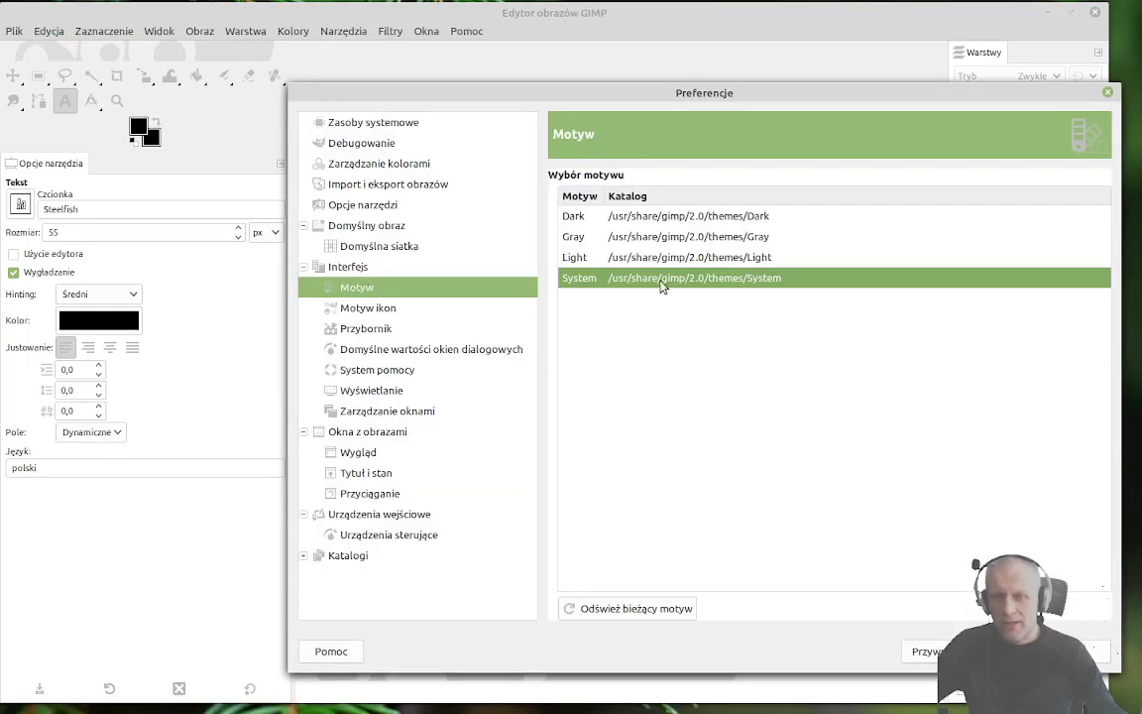
{"action": "left_click", "coordinate": [662, 216]}
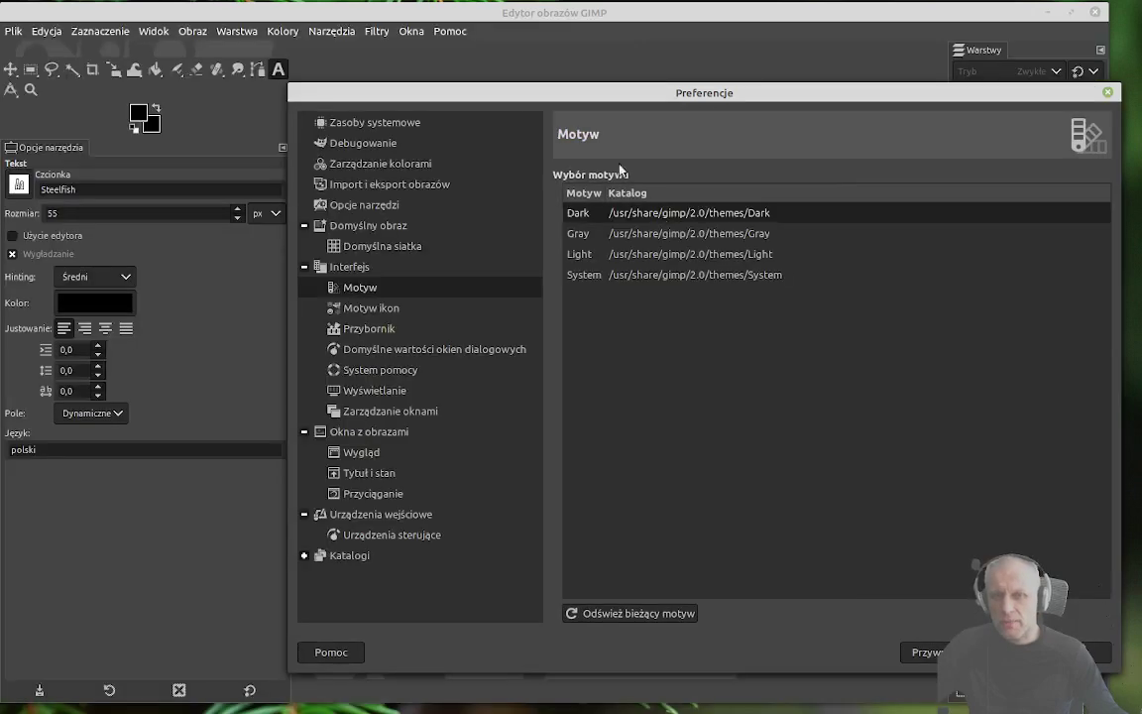
{"action": "left_click_drag", "start_coordinate": [662, 94], "coordinate": [598, 71]}
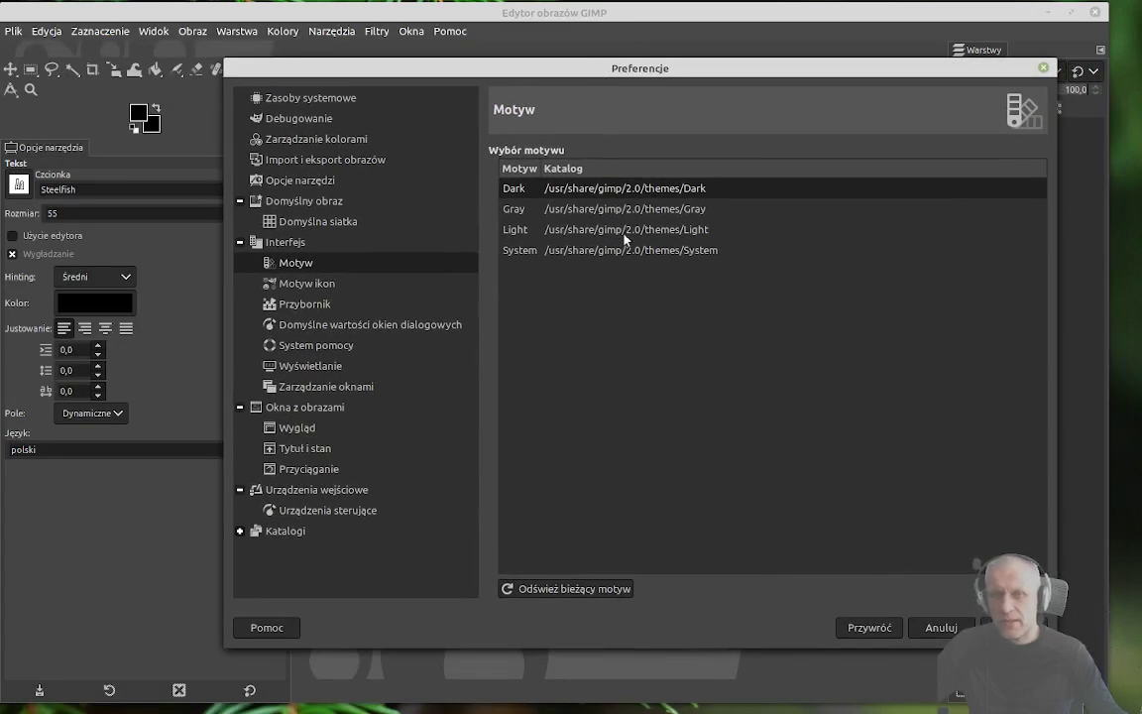
{"action": "left_click", "coordinate": [336, 288]}
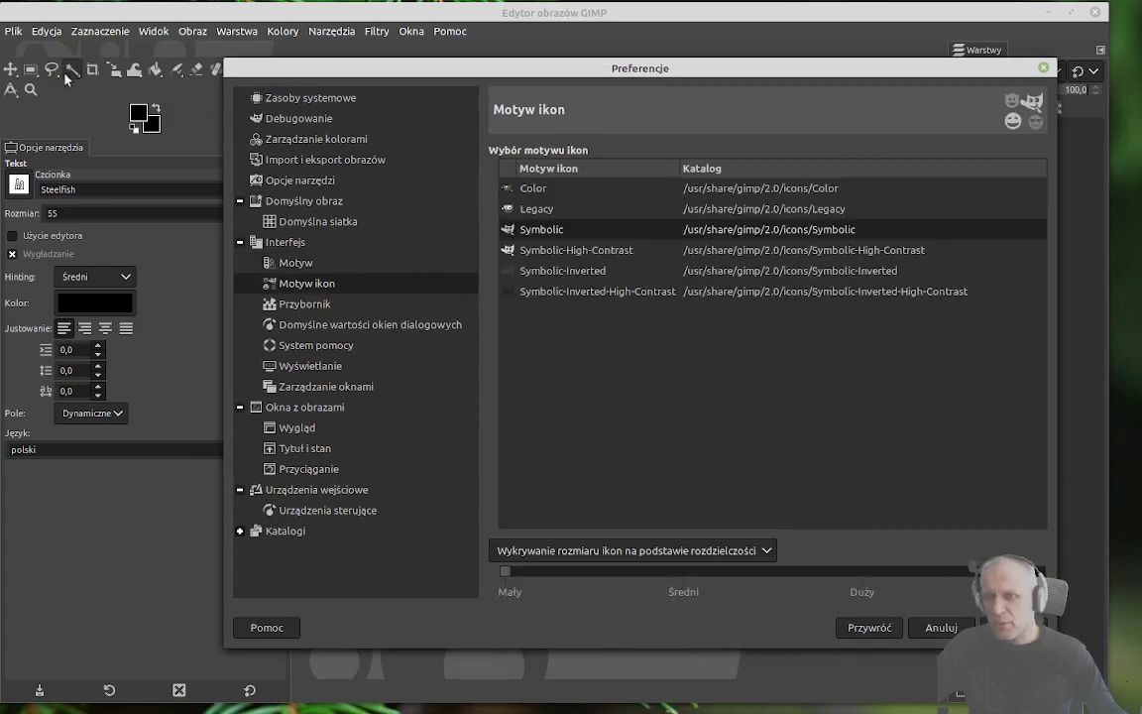
{"action": "left_click", "coordinate": [538, 210]}
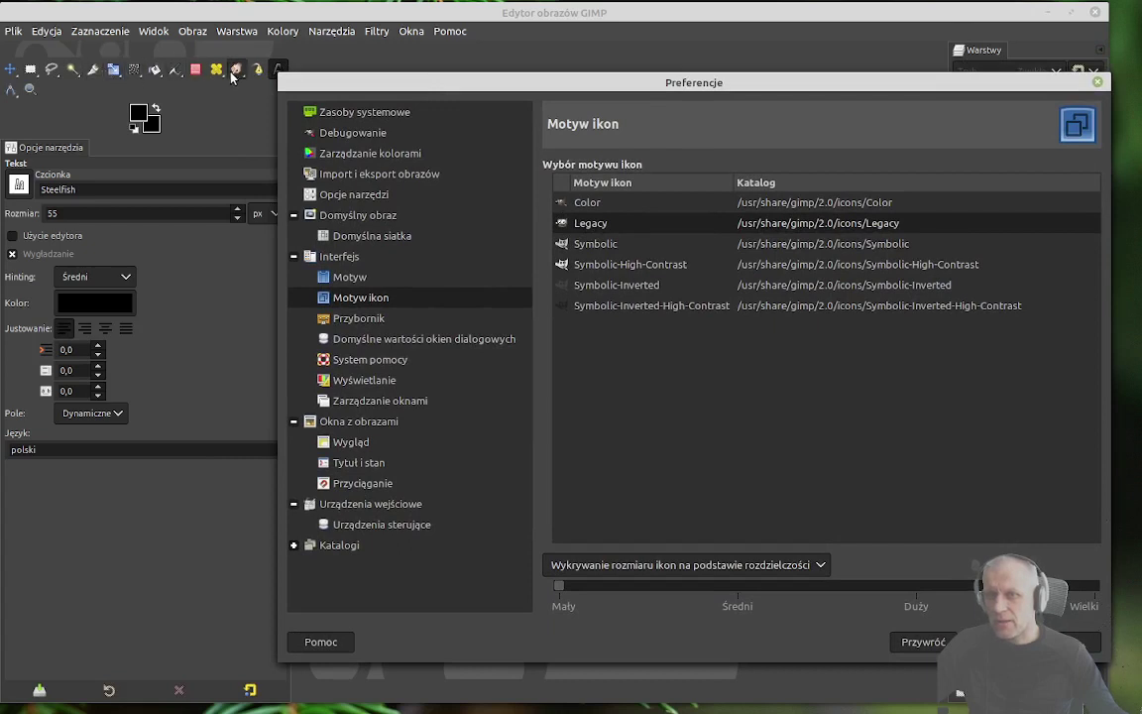
Step: Turn off tool groups (Grupy narzędzi) in the toolbox preferences and accept the preference changes
{"action": "left_click", "coordinate": [361, 321]}
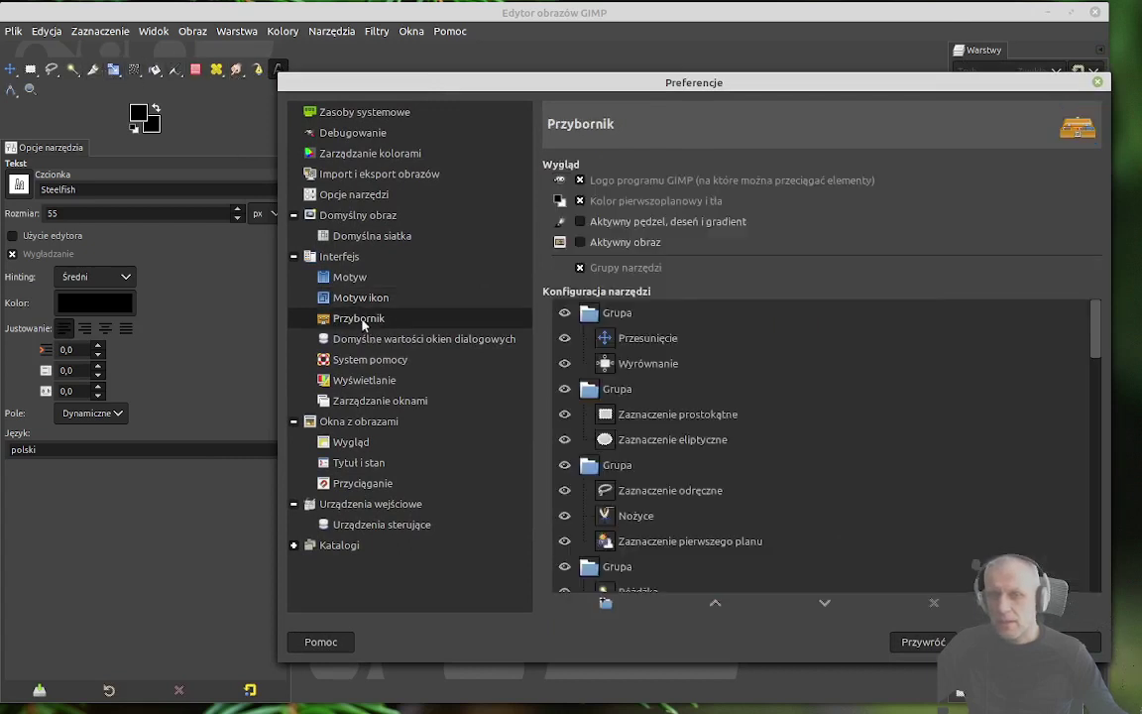
{"action": "left_click", "coordinate": [113, 74]}
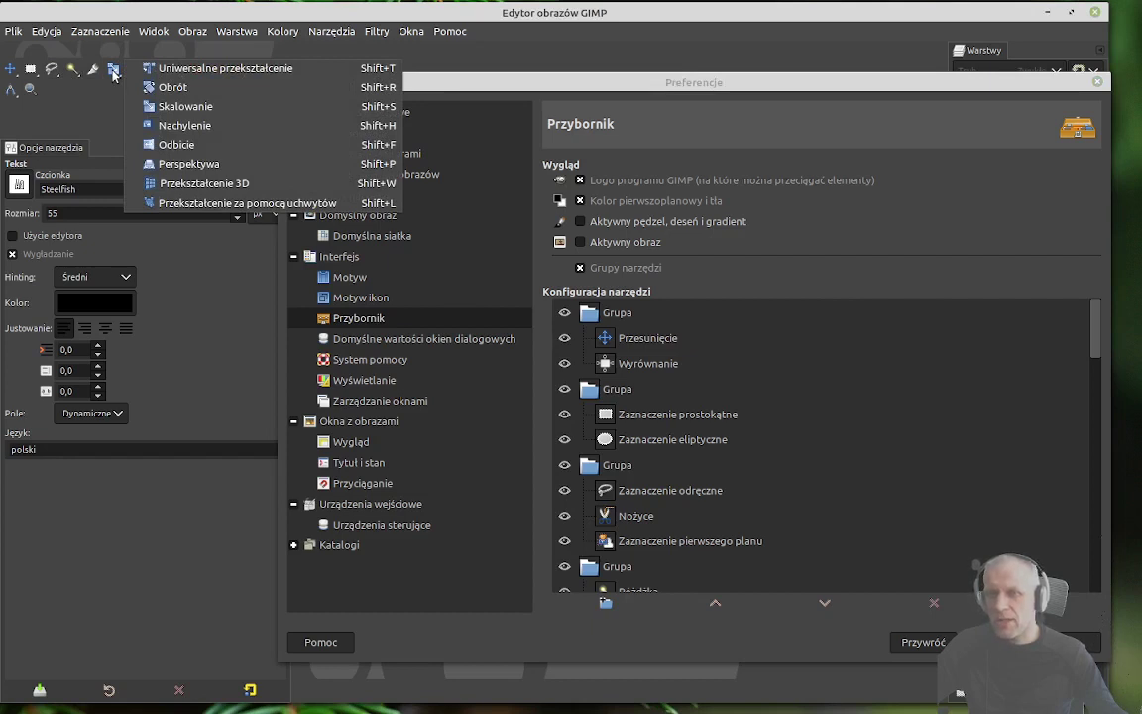
{"action": "left_click", "coordinate": [113, 74]}
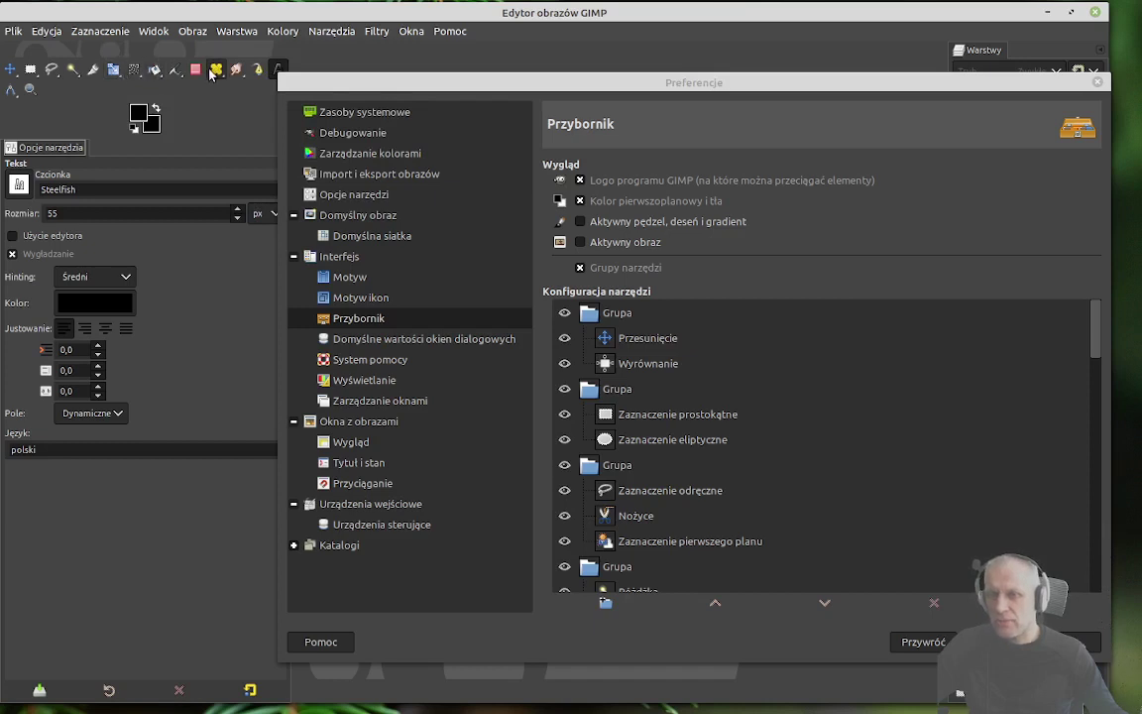
{"action": "left_click", "coordinate": [579, 269]}
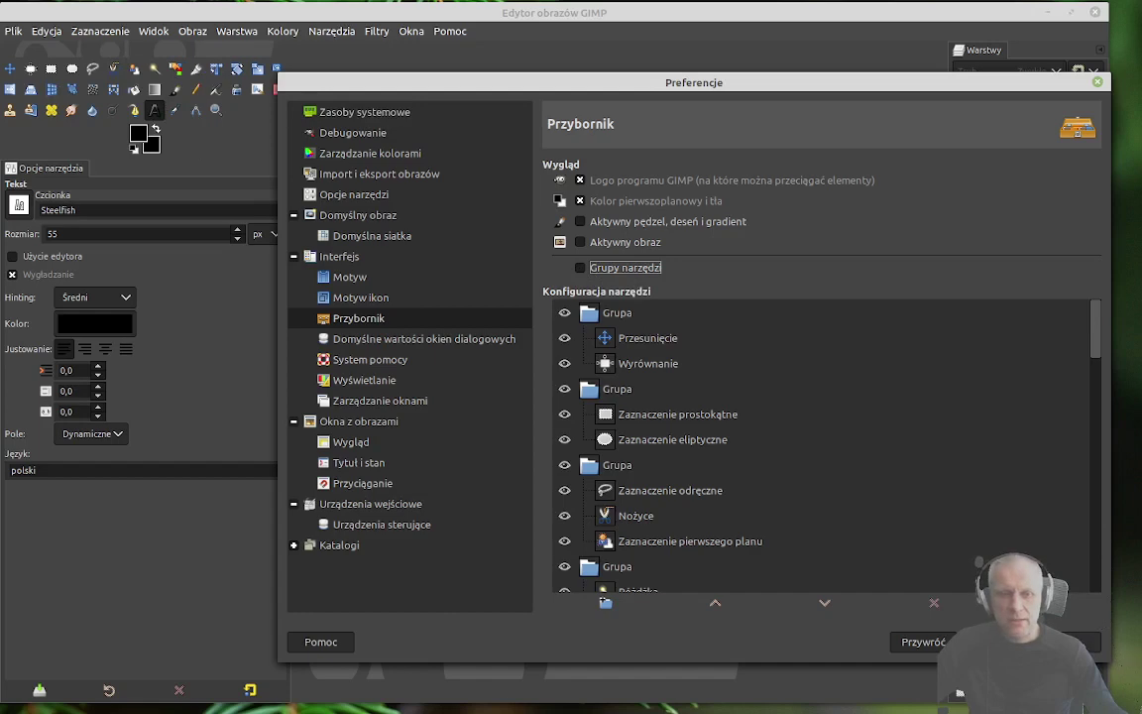
{"action": "left_click", "coordinate": [1070, 642]}
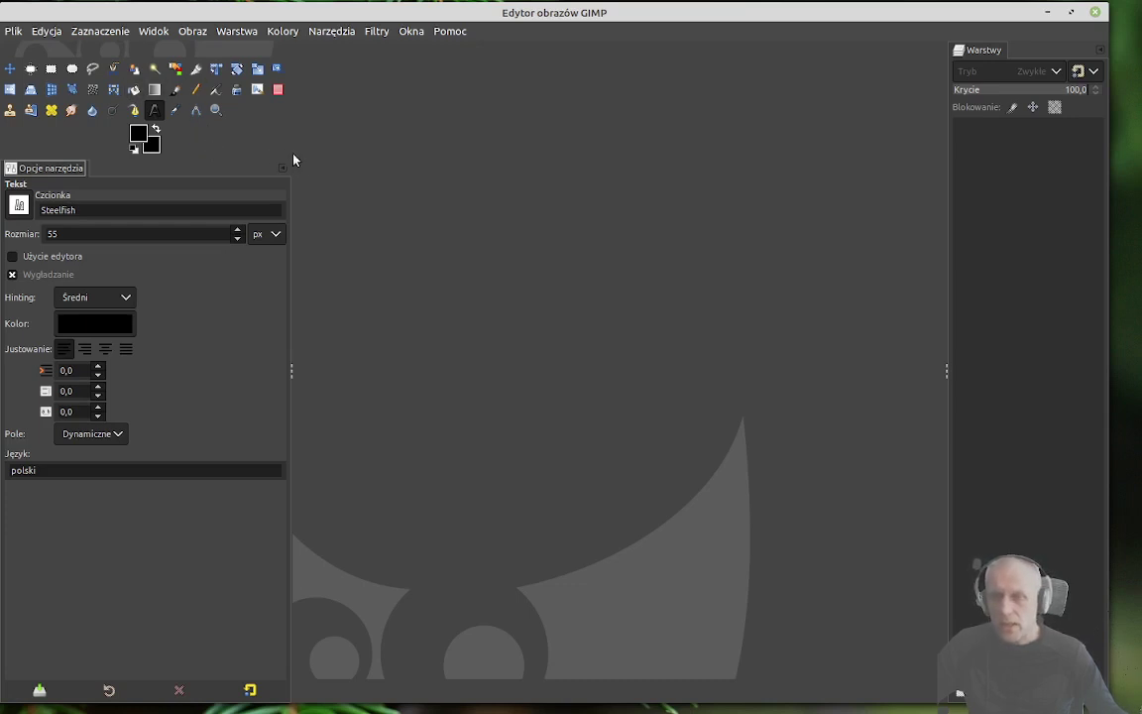
{"action": "left_click", "coordinate": [408, 32]}
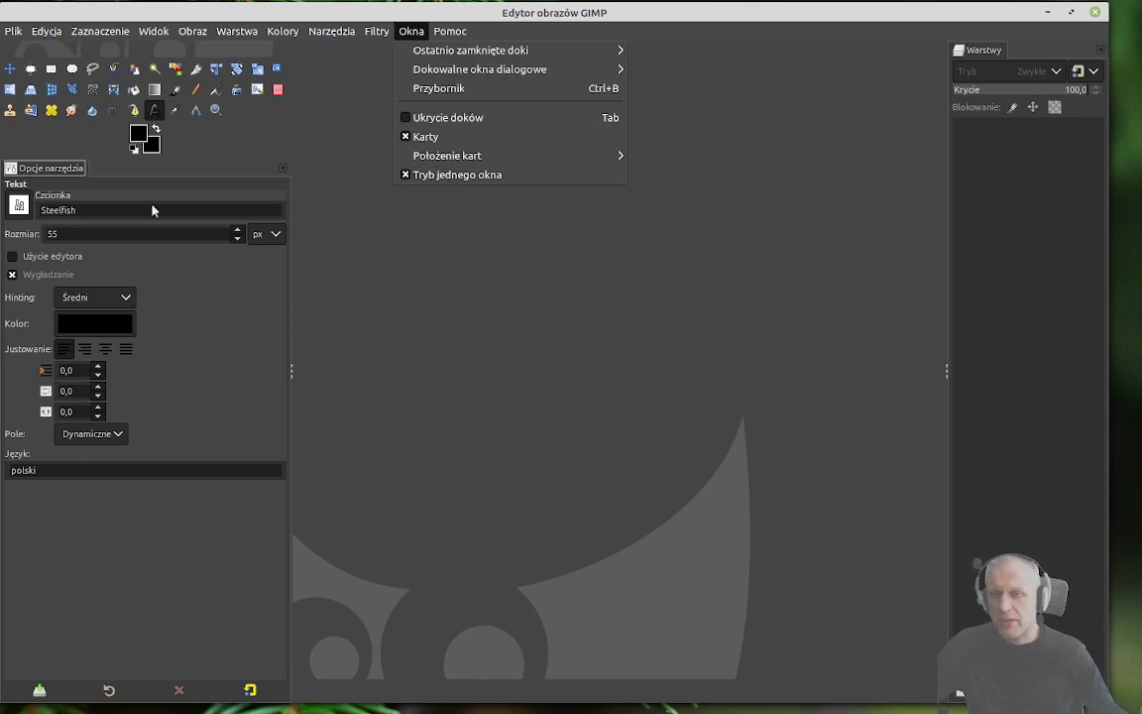
{"action": "mouse_move", "coordinate": [192, 31]}
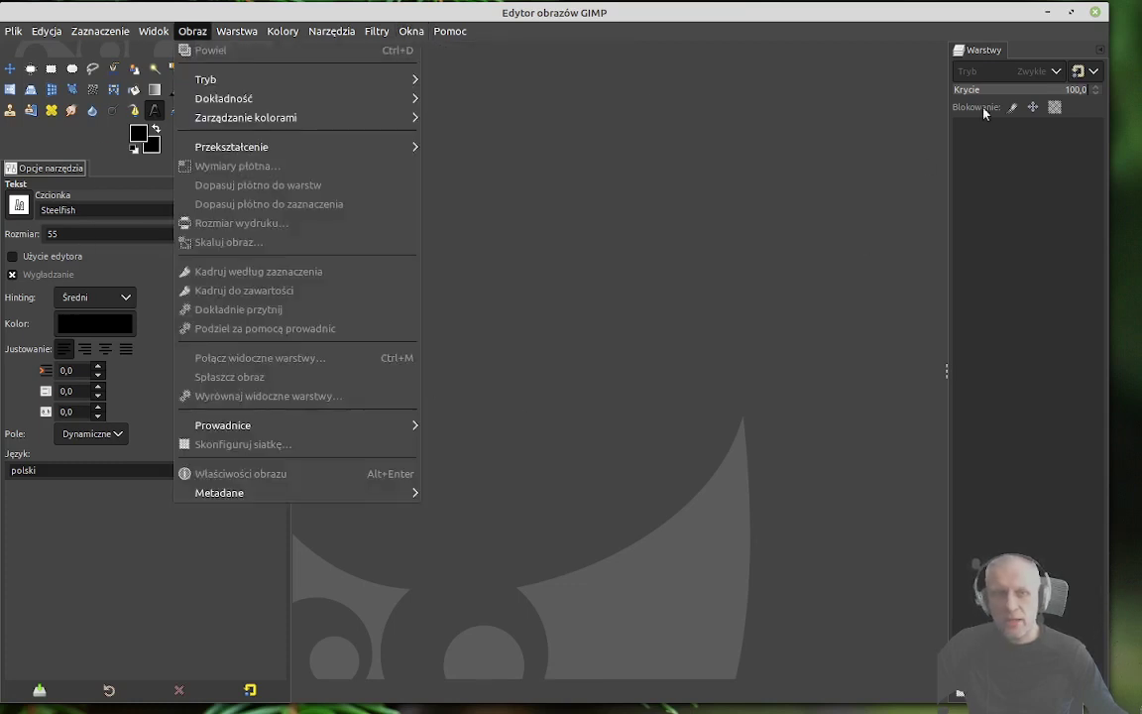
{"action": "left_click", "coordinate": [830, 283]}
Step: Turn off single-window mode and close the separate Layers and toolbox windows
{"action": "left_click", "coordinate": [410, 31]}
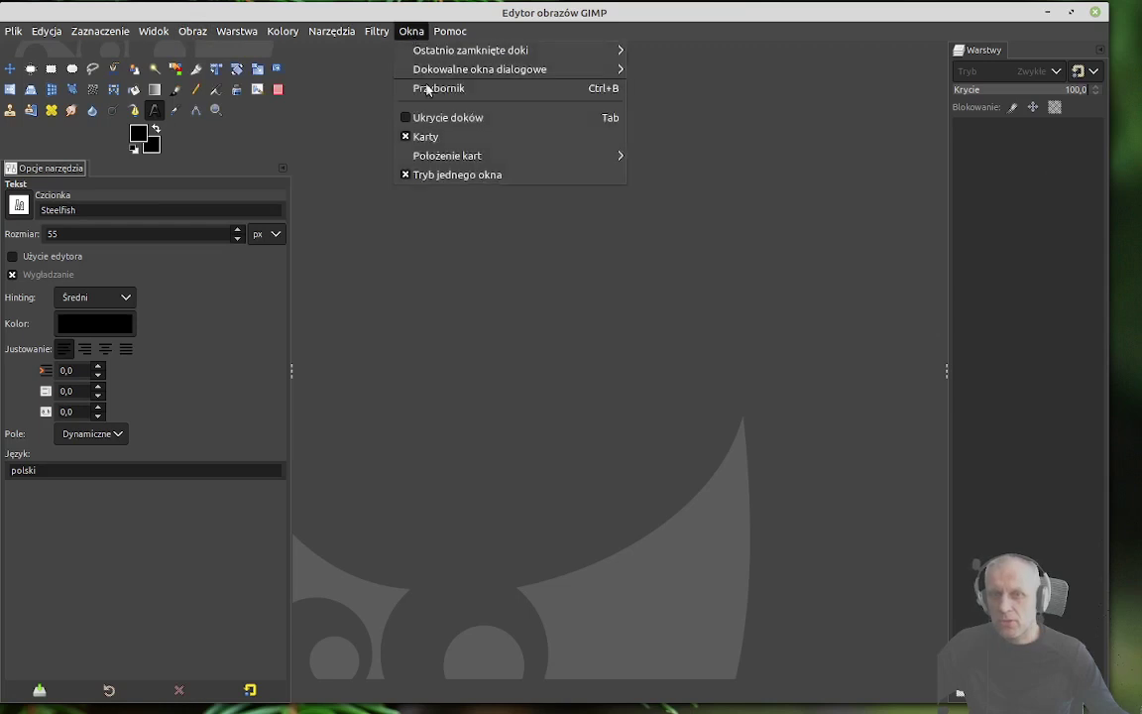
{"action": "left_click", "coordinate": [443, 176]}
{"action": "left_click_drag", "start_coordinate": [368, 18], "coordinate": [670, 44]}
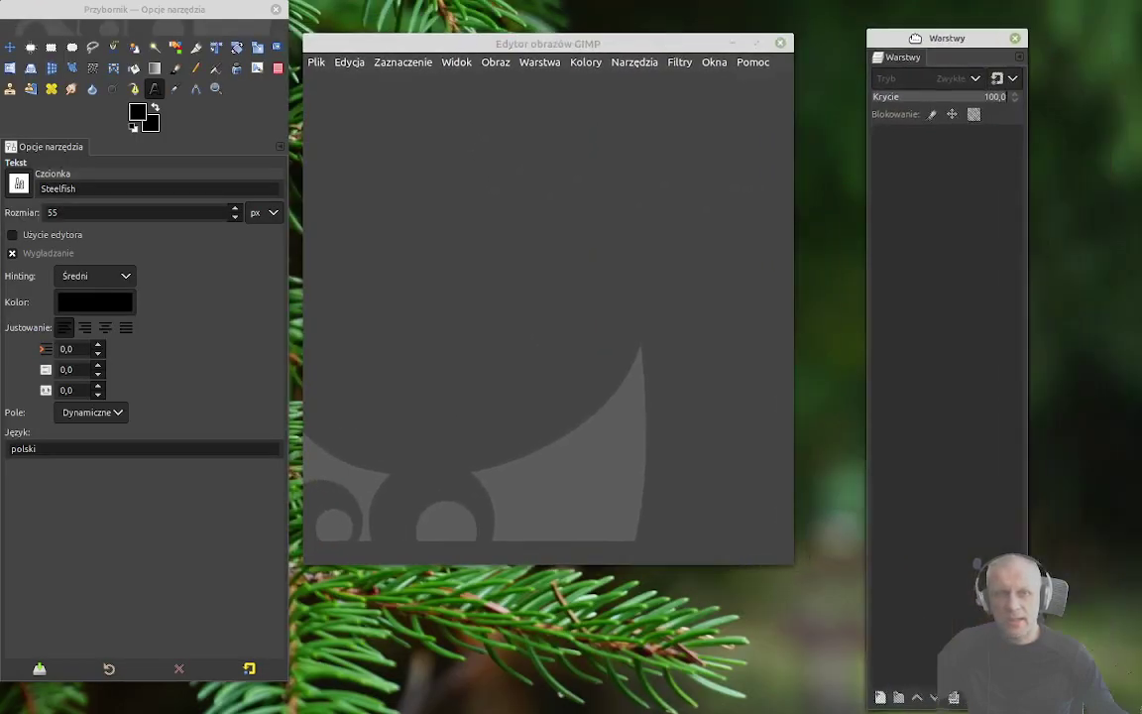
{"action": "left_click_drag", "start_coordinate": [670, 43], "coordinate": [662, 113]}
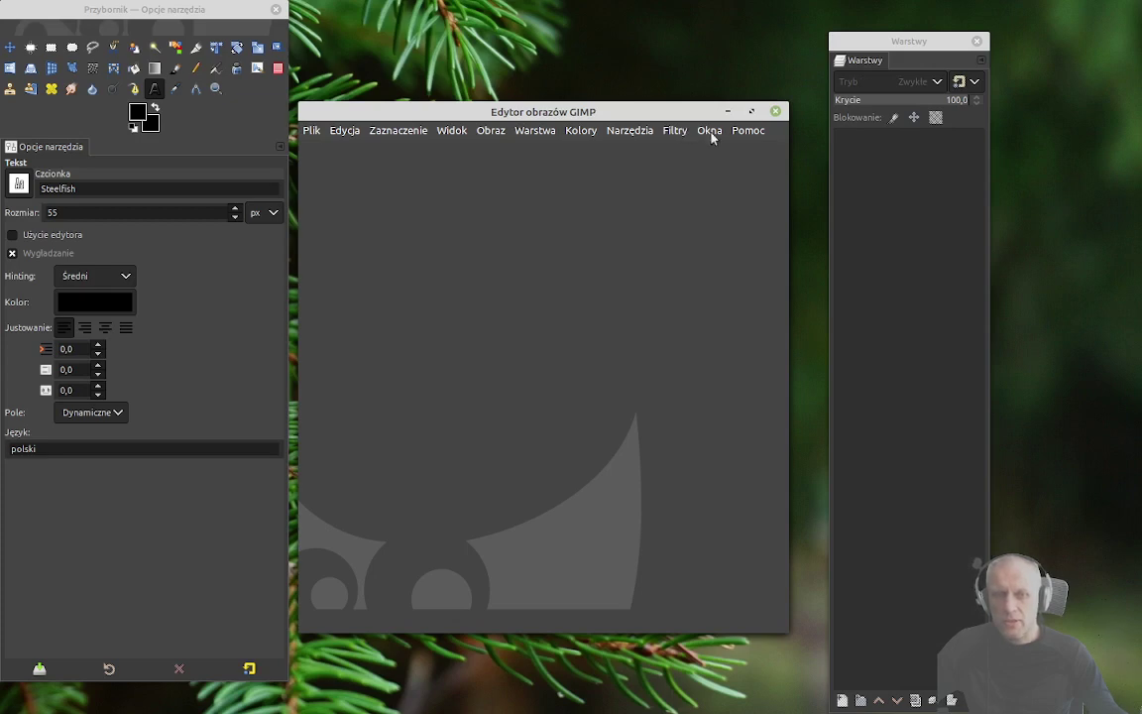
{"action": "left_click", "coordinate": [976, 40]}
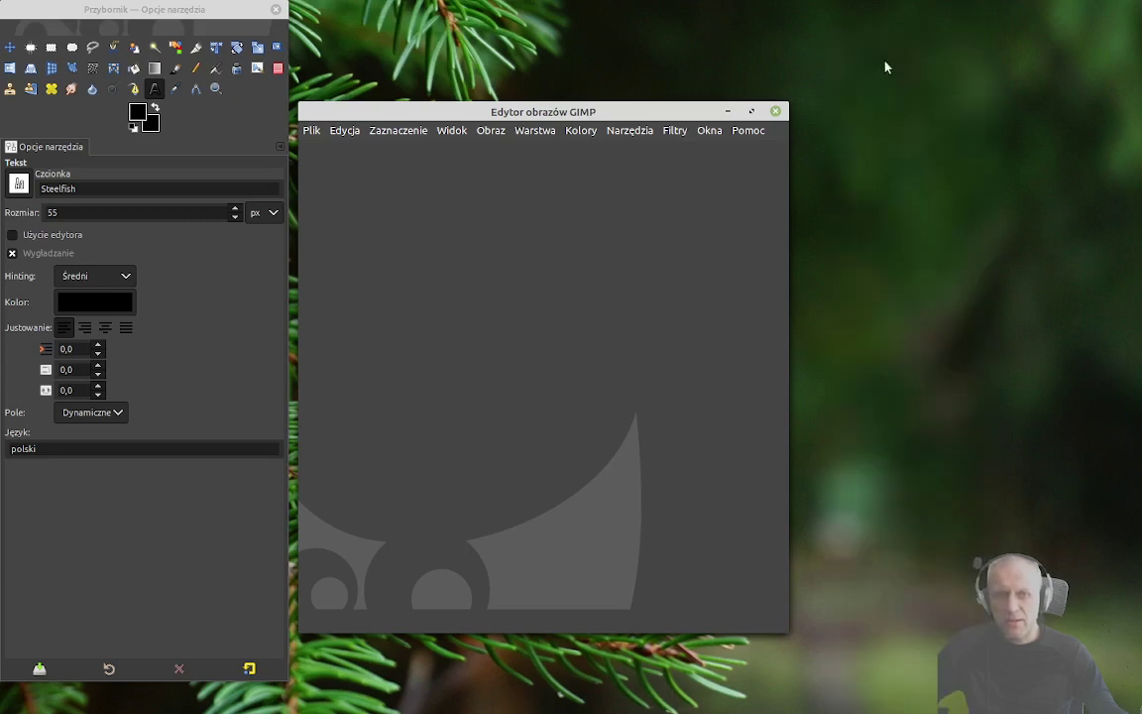
{"action": "left_click", "coordinate": [275, 8]}
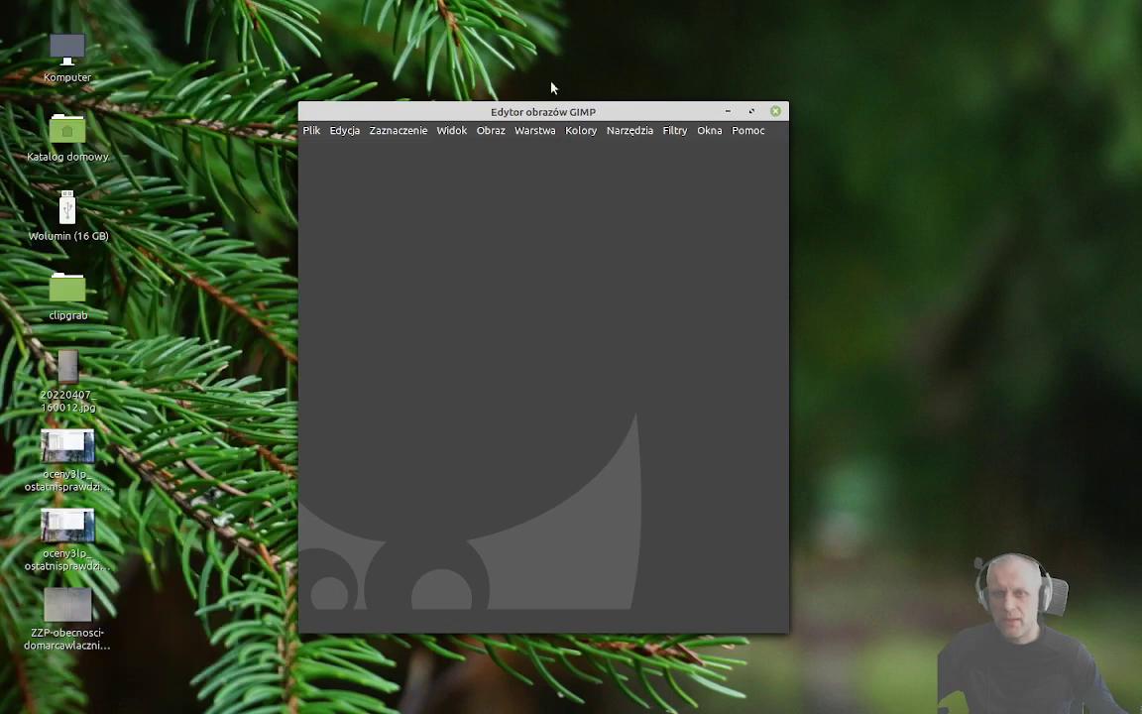
Step: Turn single-window mode back on and move the editor window up toward the corner of the desktop
{"action": "left_click", "coordinate": [708, 133]}
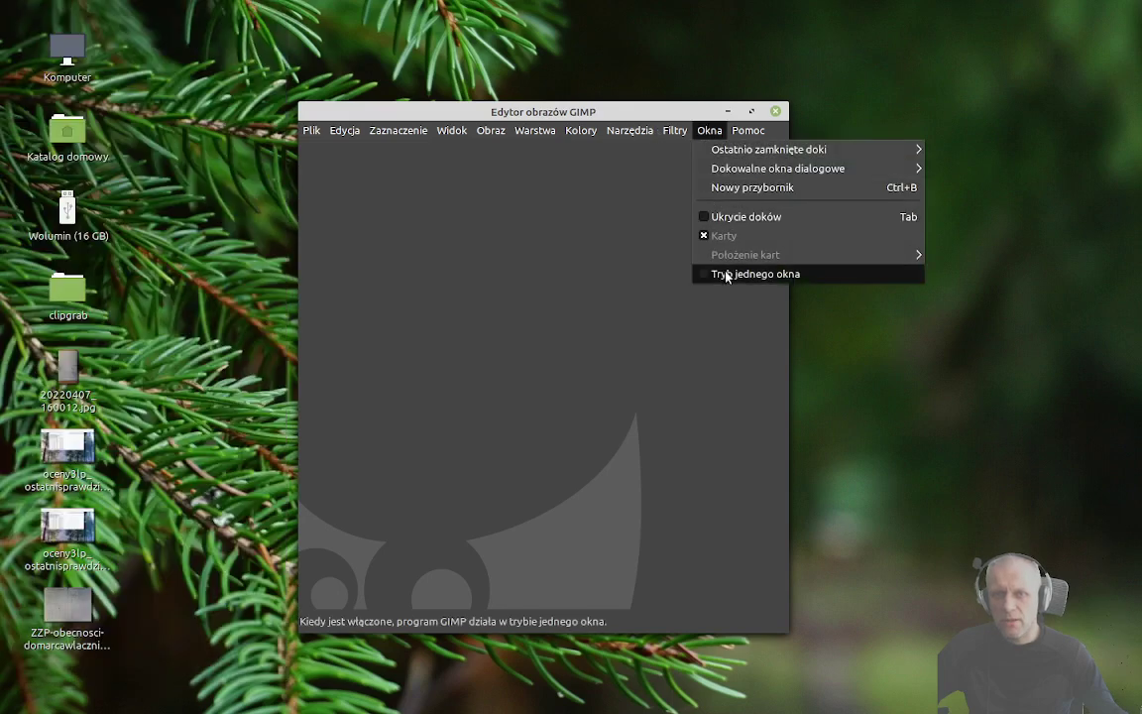
{"action": "left_click", "coordinate": [718, 272]}
{"action": "left_click_drag", "start_coordinate": [636, 122], "coordinate": [475, 25]}
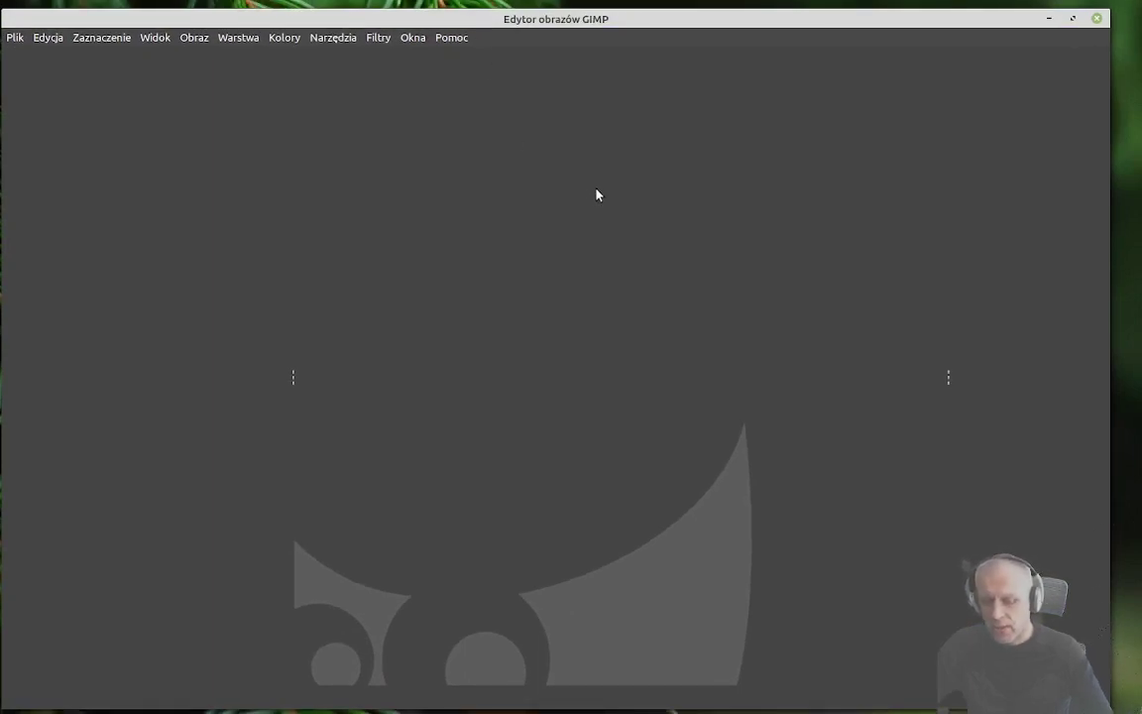
Step: Restore the toolbox and dock the Text tool's options directly beneath it
{"action": "key", "text": "ctrl+b"}
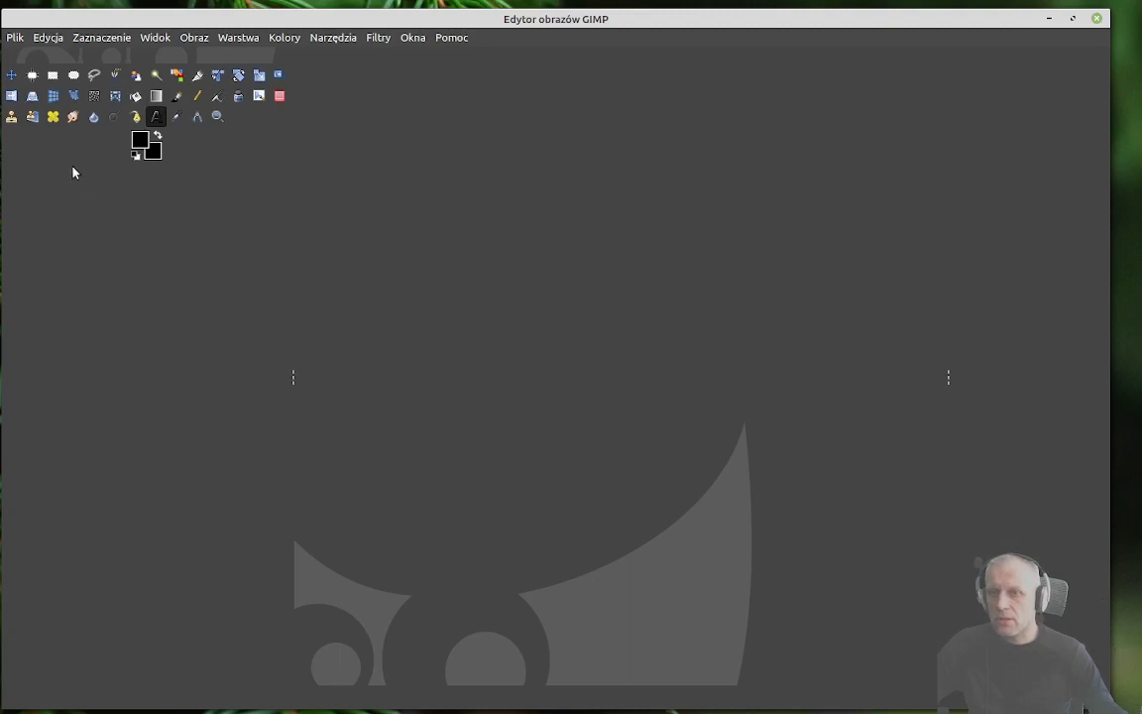
{"action": "double_click", "coordinate": [156, 121]}
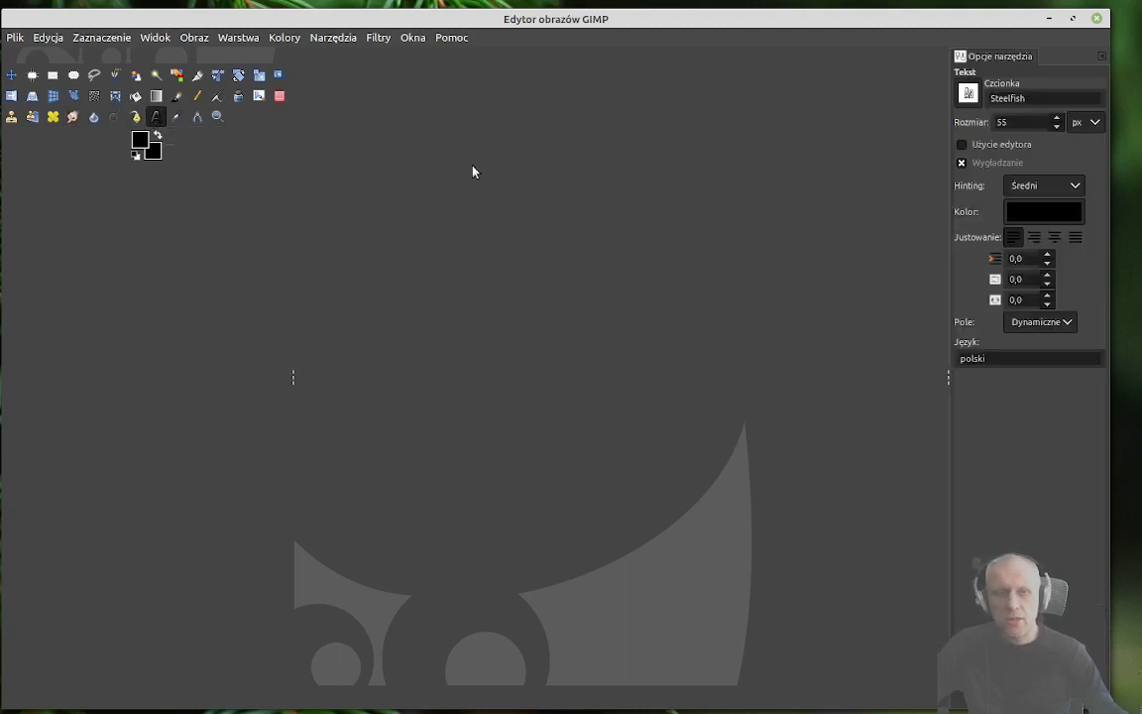
{"action": "left_click_drag", "start_coordinate": [1017, 61], "coordinate": [174, 245]}
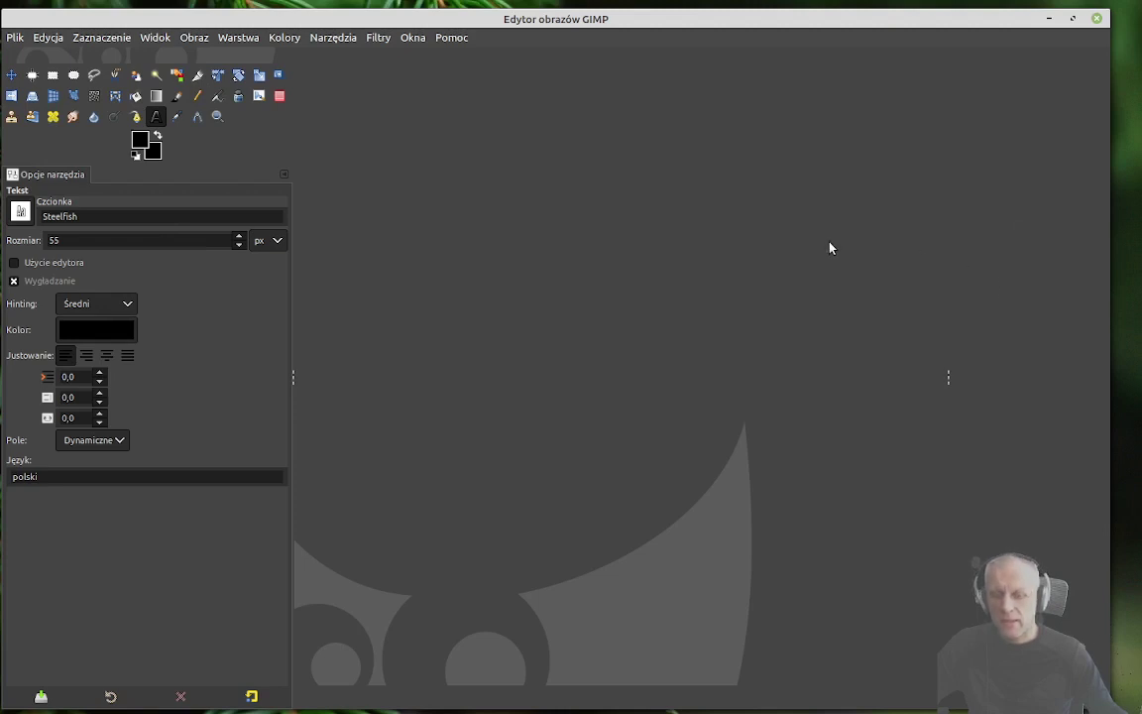
Step: Reopen the Layers dialog and dock it in its own column on the opposite side of the canvas from the toolbox
{"action": "key", "text": "ctrl+l"}
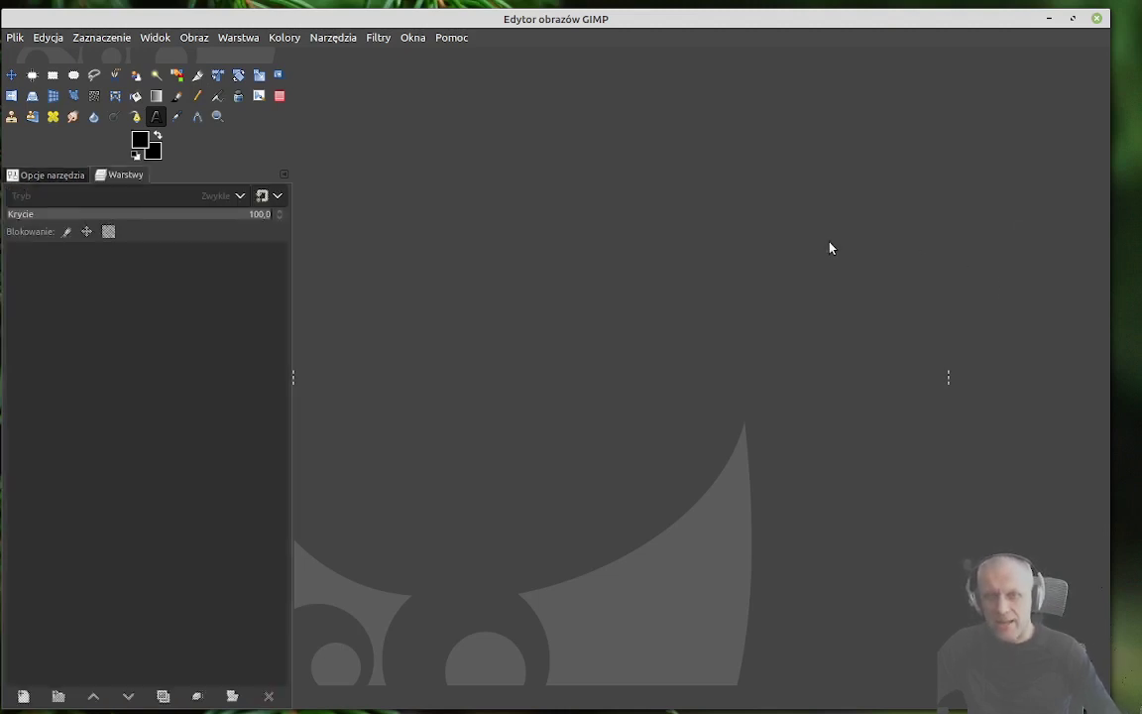
{"action": "left_click_drag", "start_coordinate": [123, 179], "coordinate": [977, 195]}
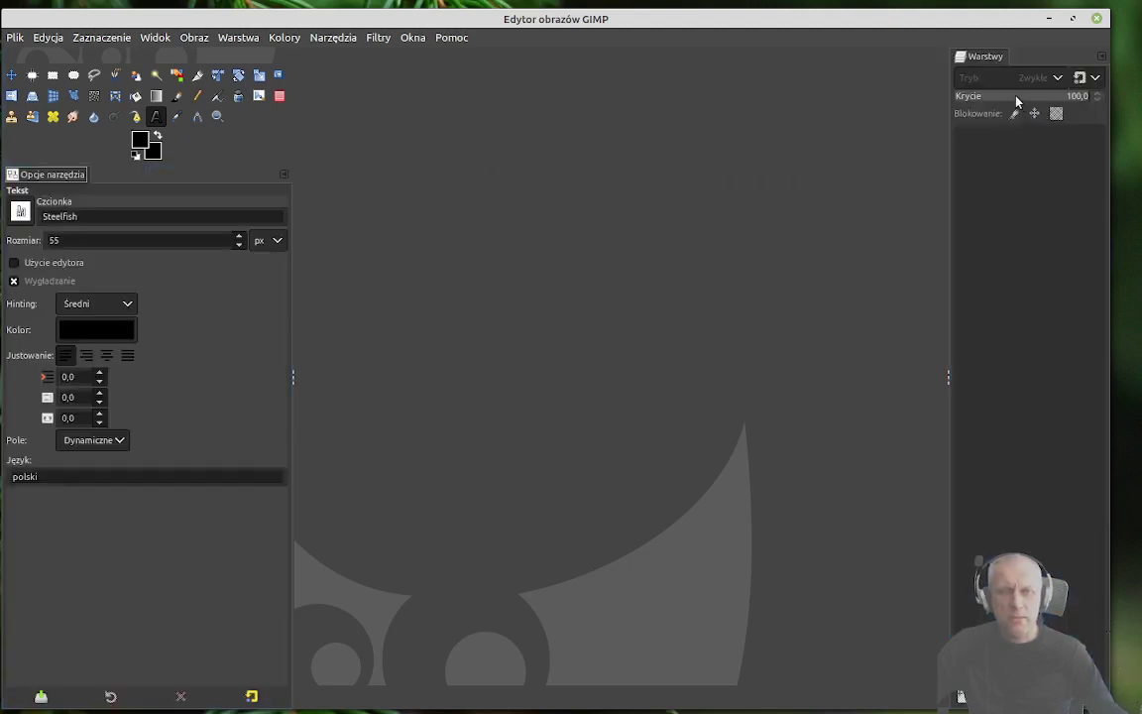
Step: Examine the Layers dock's configuration menu, including the Add Tab entry, narrowing the editor window to make room for its submenus
{"action": "left_click", "coordinate": [1100, 60]}
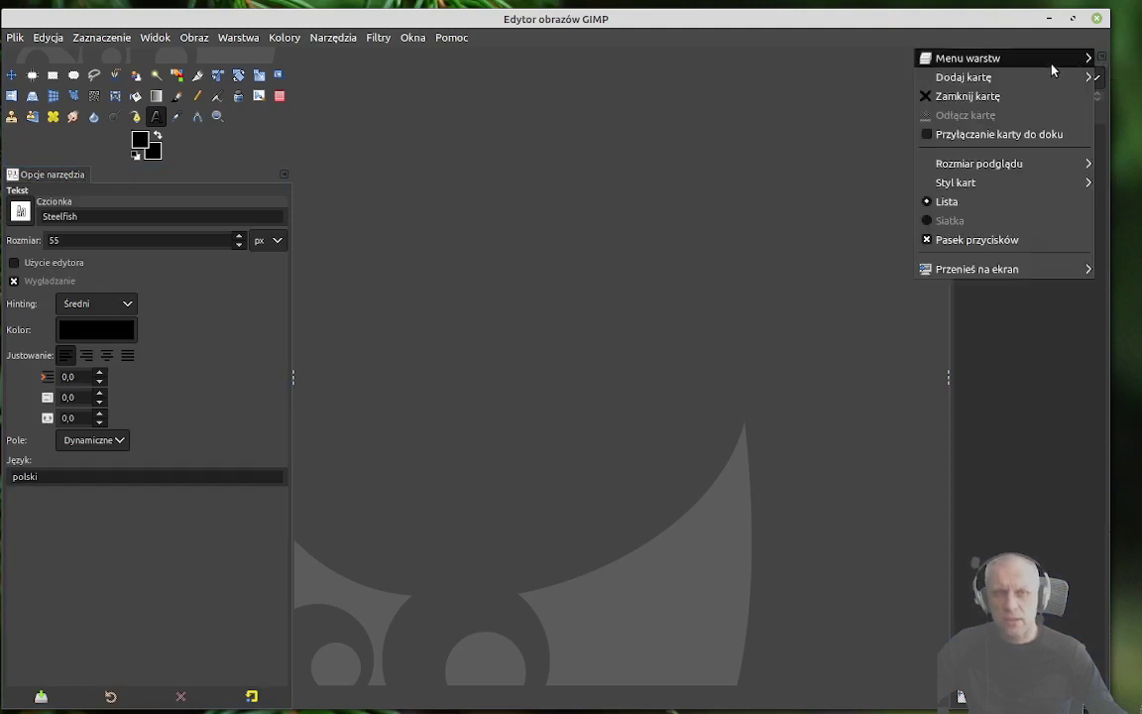
{"action": "mouse_move", "coordinate": [1085, 58]}
{"action": "mouse_move", "coordinate": [978, 82]}
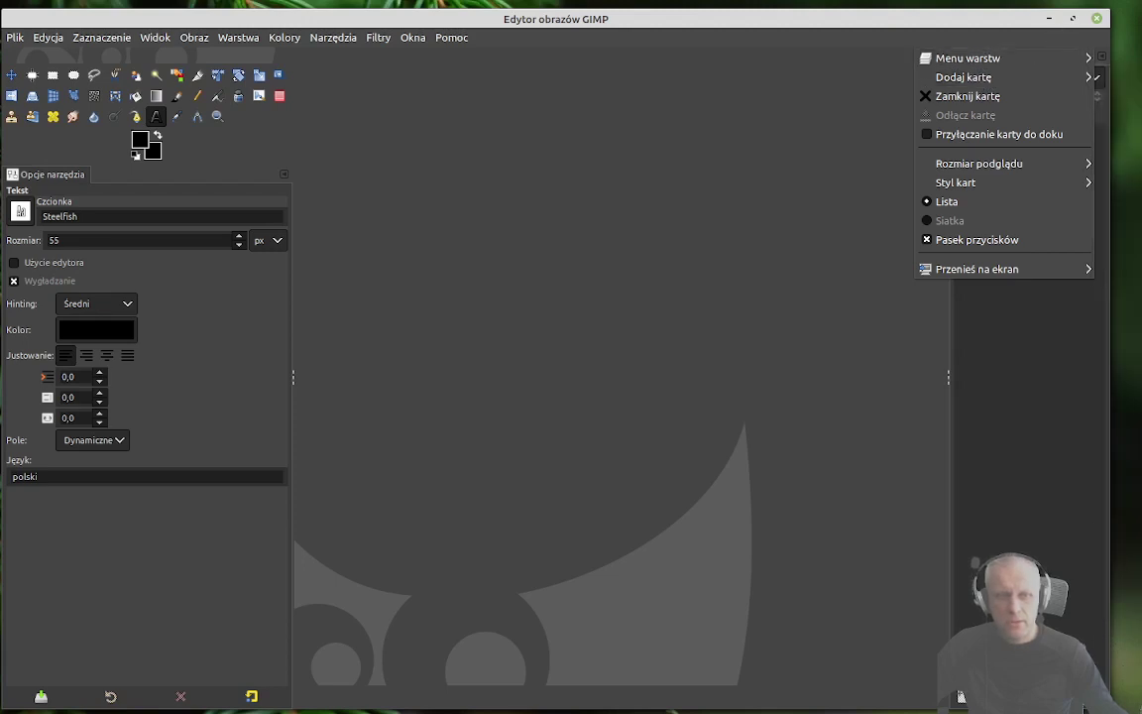
{"action": "key", "text": "Escape"}
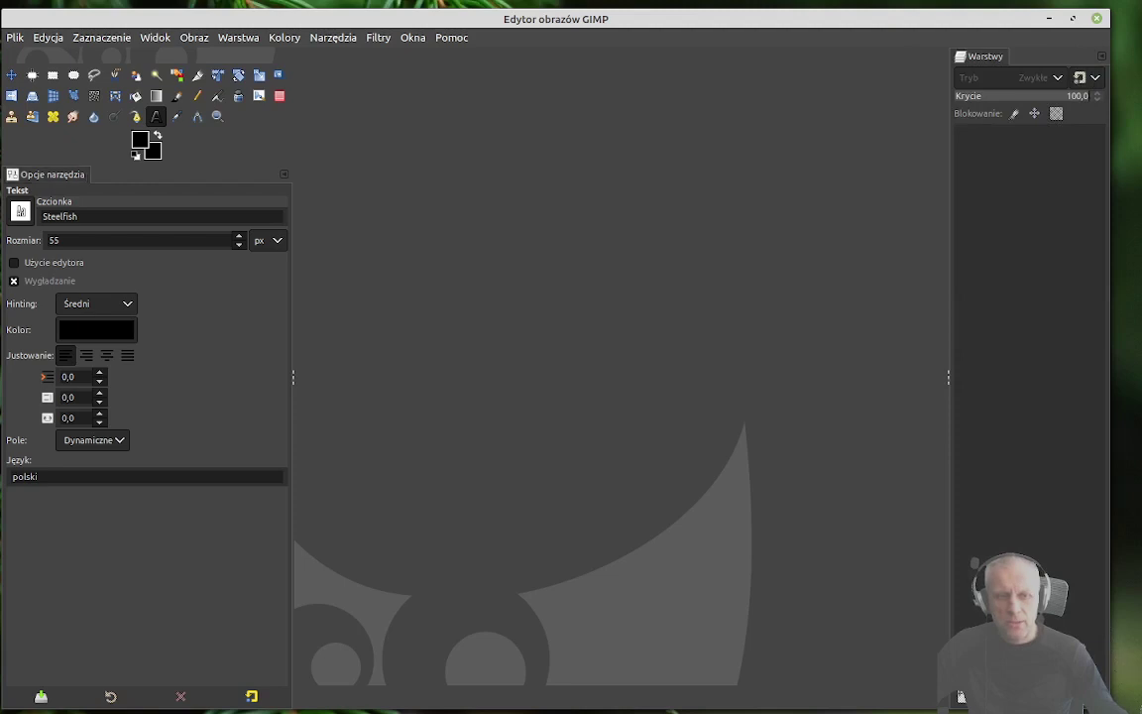
{"action": "left_click_drag", "start_coordinate": [1110, 376], "coordinate": [991, 376]}
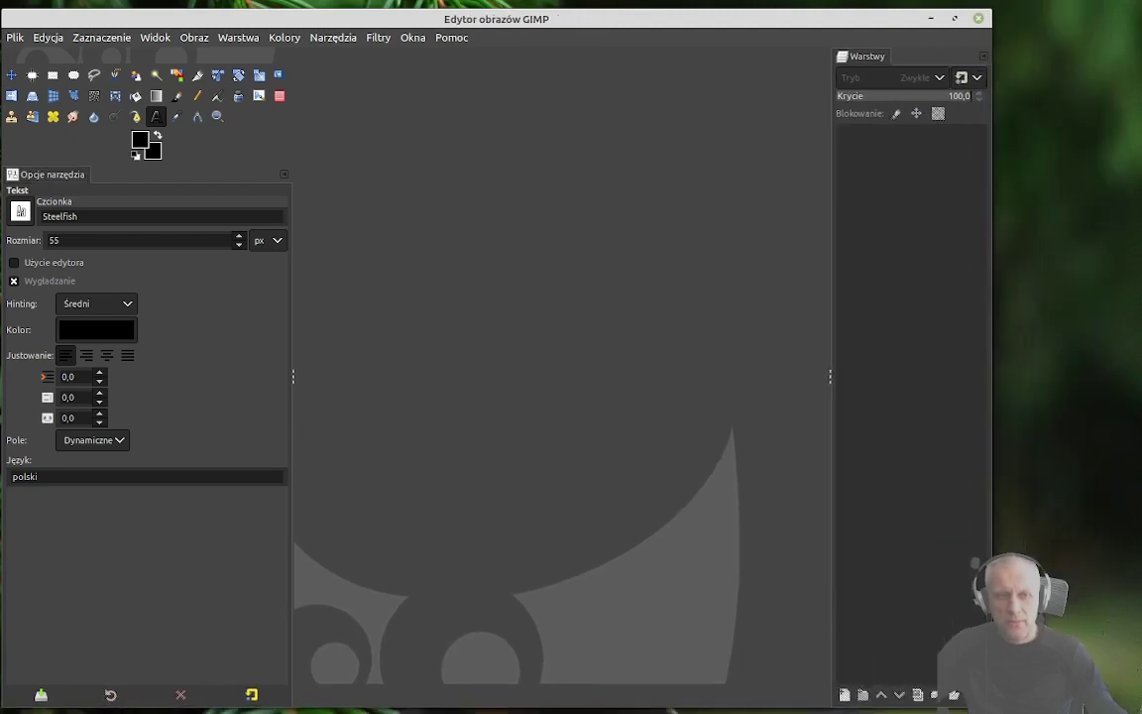
{"action": "left_click", "coordinate": [983, 58]}
{"action": "mouse_move", "coordinate": [930, 78]}
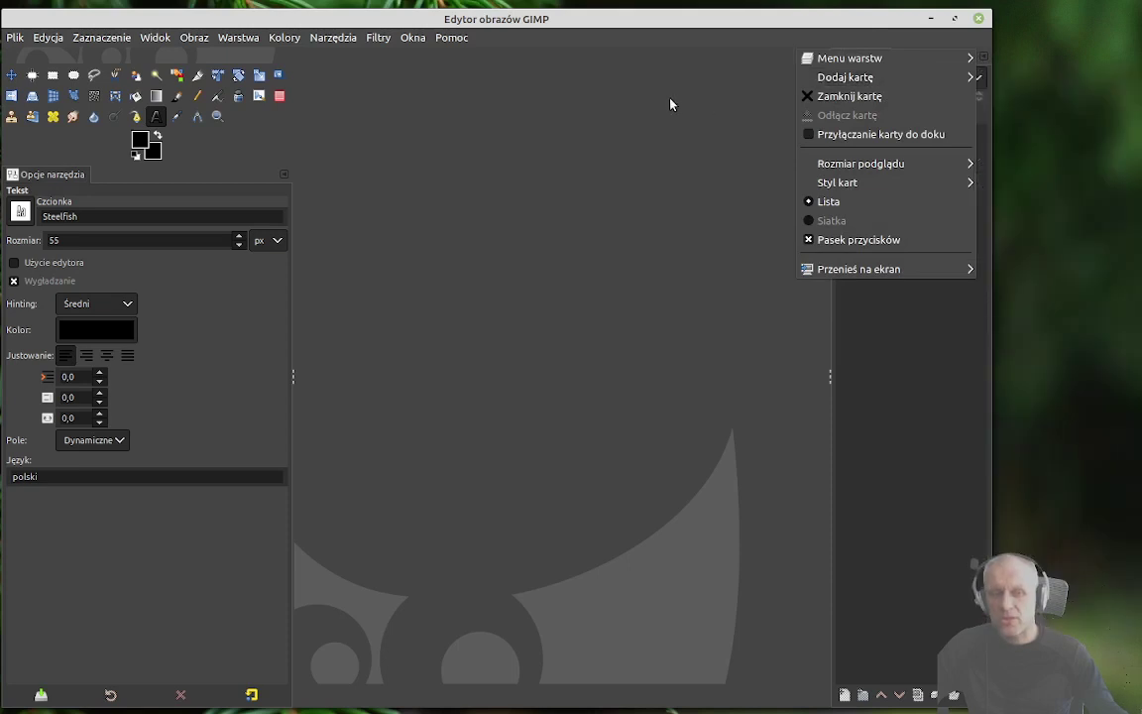
{"action": "left_click", "coordinate": [660, 95]}
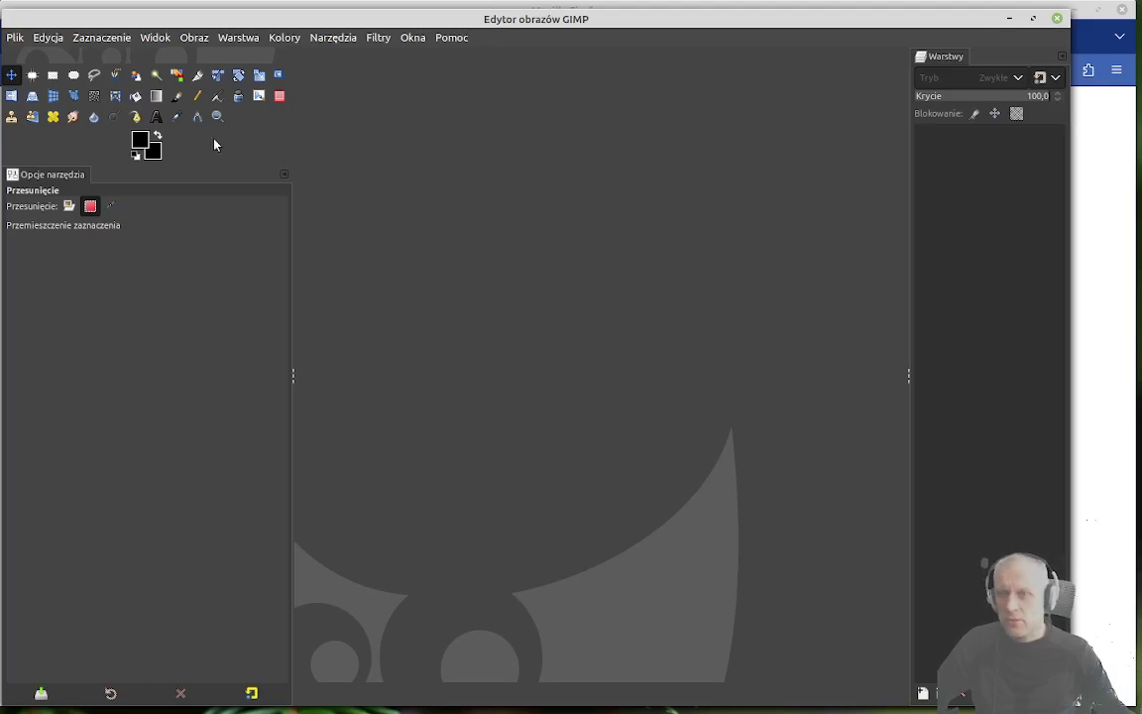
Step: Switch to Firefox, follow the link to the trip list on Traseo and open its second page of routes
{"action": "left_click", "coordinate": [16, 39]}
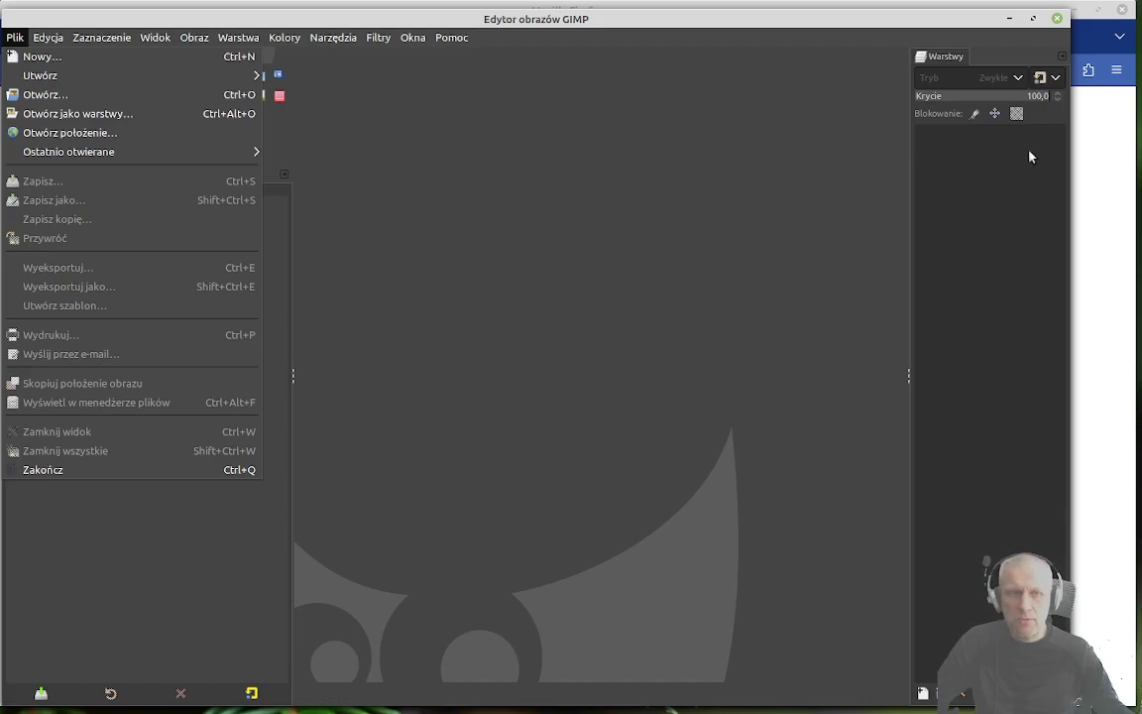
{"action": "left_click", "coordinate": [1106, 131]}
{"action": "left_click", "coordinate": [1106, 132]}
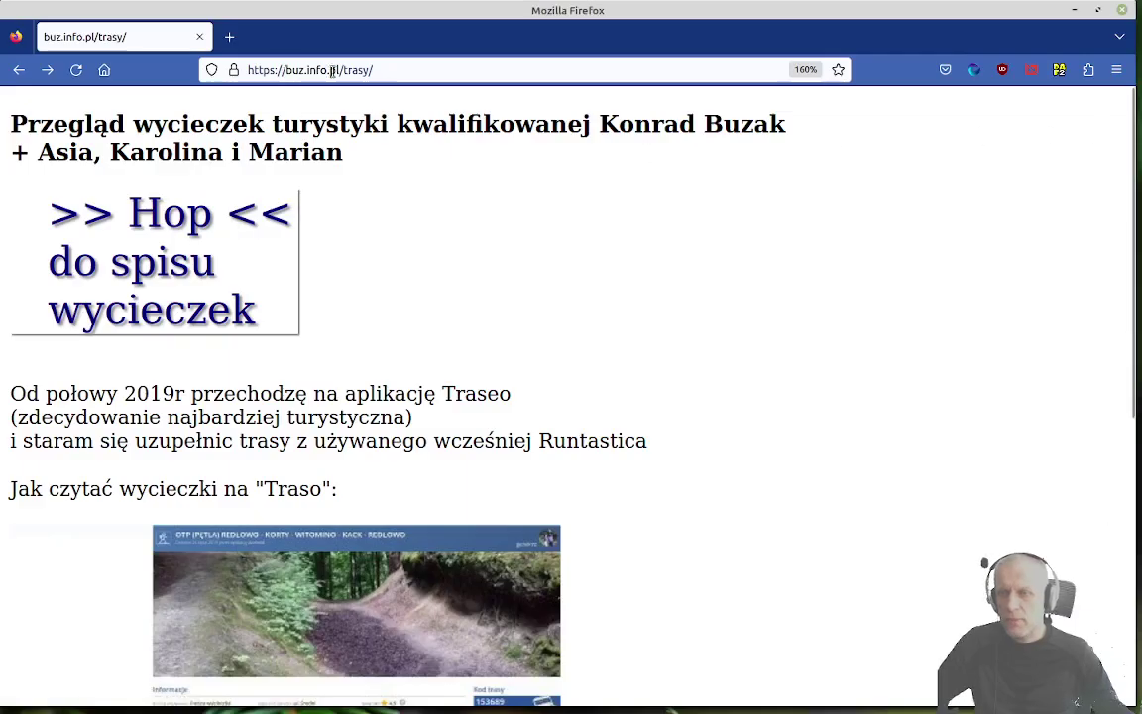
{"action": "left_click", "coordinate": [260, 231]}
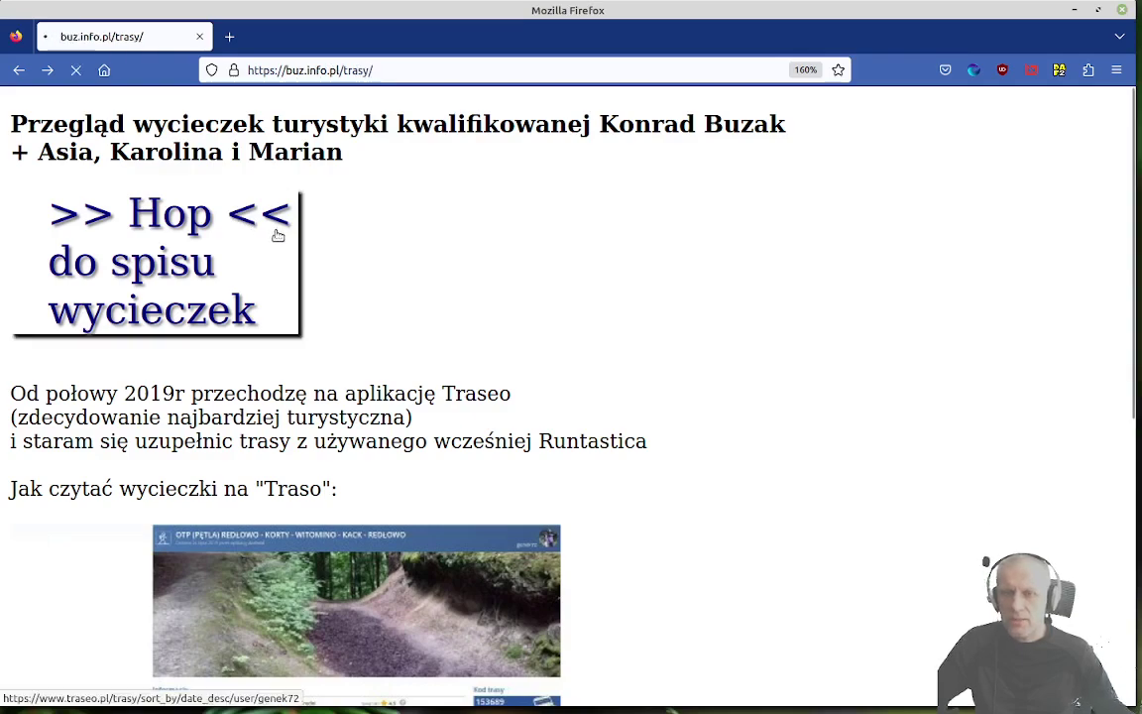
{"action": "scroll", "coordinate": [566, 300], "scroll_direction": "down", "scroll_amount": 5}
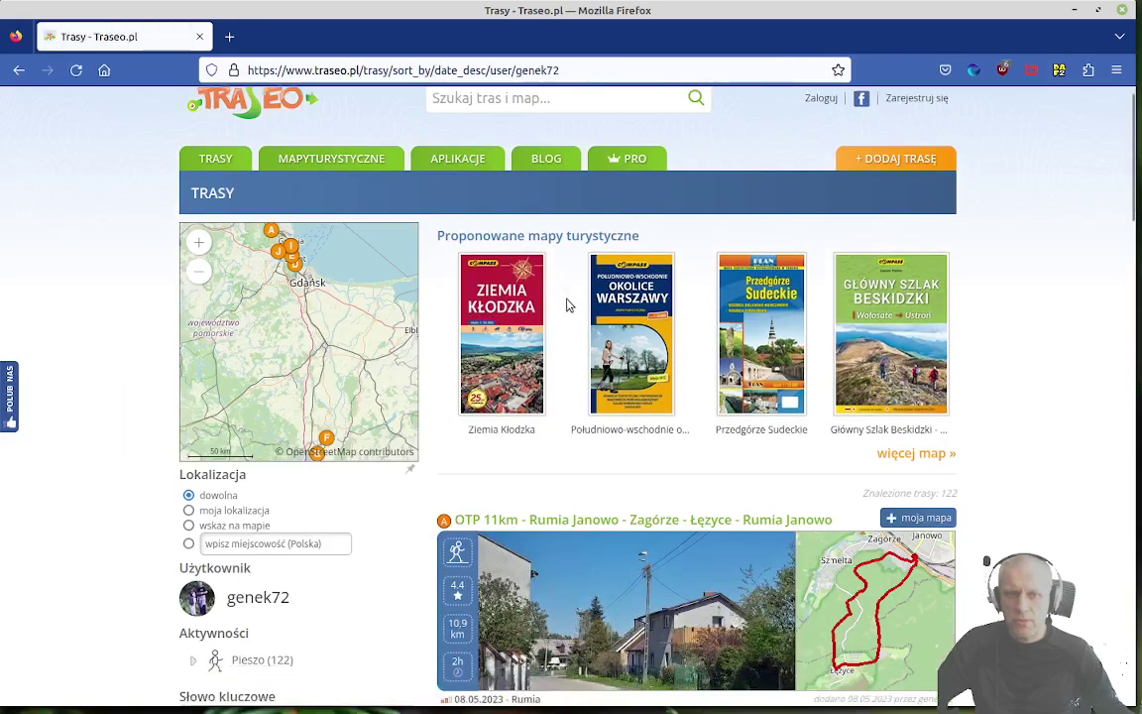
{"action": "scroll", "coordinate": [567, 301], "scroll_direction": "down", "scroll_amount": 15}
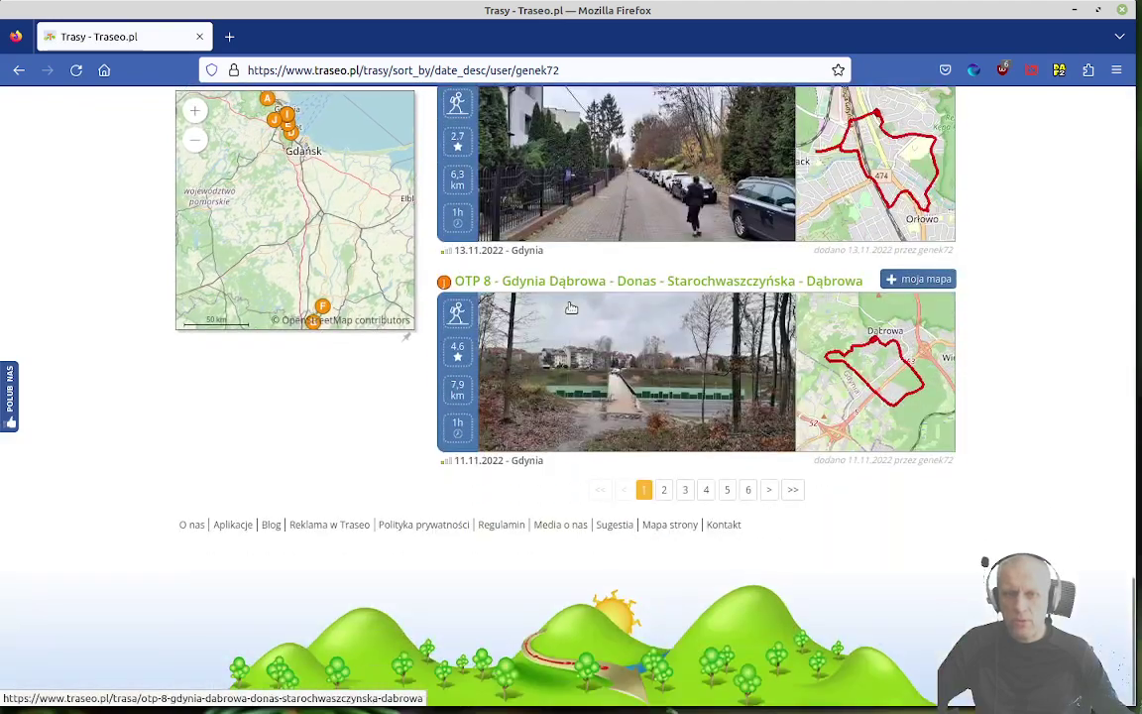
{"action": "left_click", "coordinate": [664, 492]}
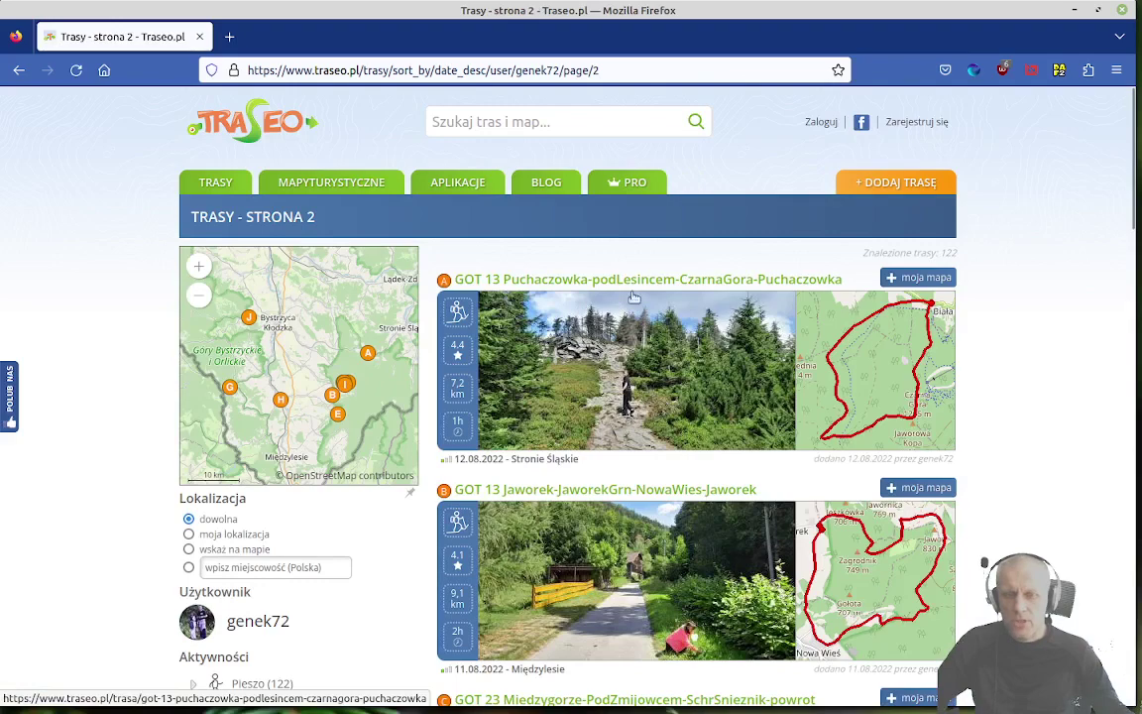
Step: Open the GOT 13 Puchaczowka-podLesincem-CzarnaGora-Puchaczowka route, enlarge its signpost photo and copy the image
{"action": "left_click", "coordinate": [636, 283]}
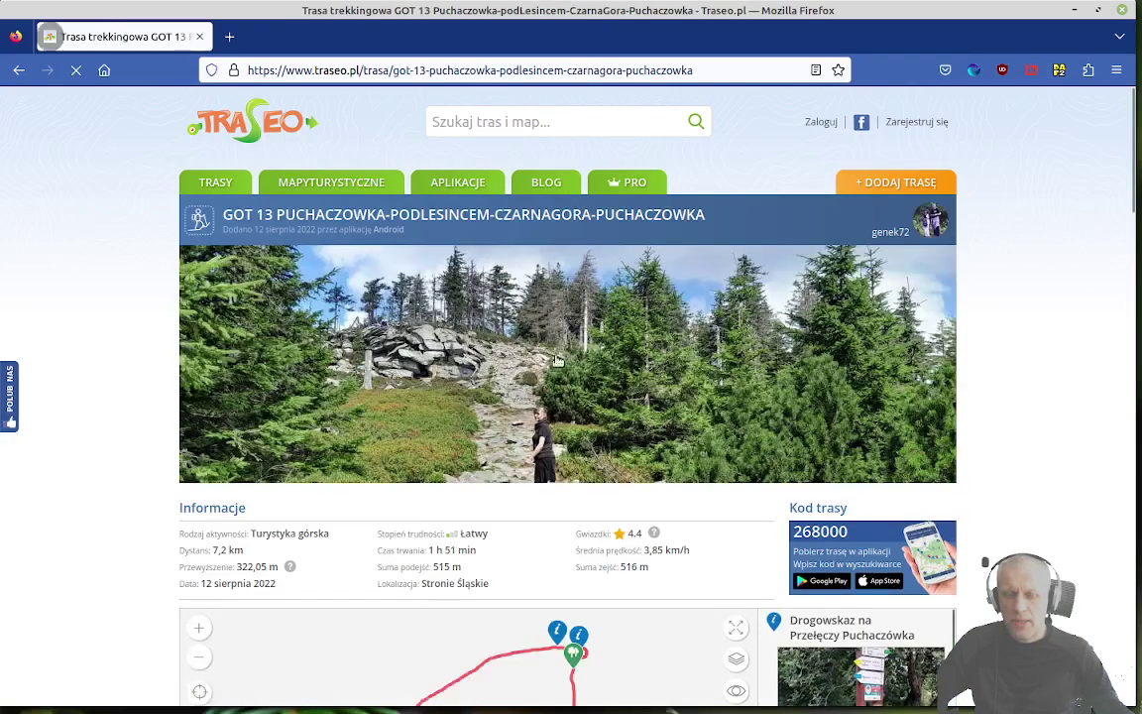
{"action": "scroll", "coordinate": [624, 460], "scroll_direction": "down", "scroll_amount": 5}
{"action": "scroll", "coordinate": [623, 460], "scroll_direction": "down", "scroll_amount": 2}
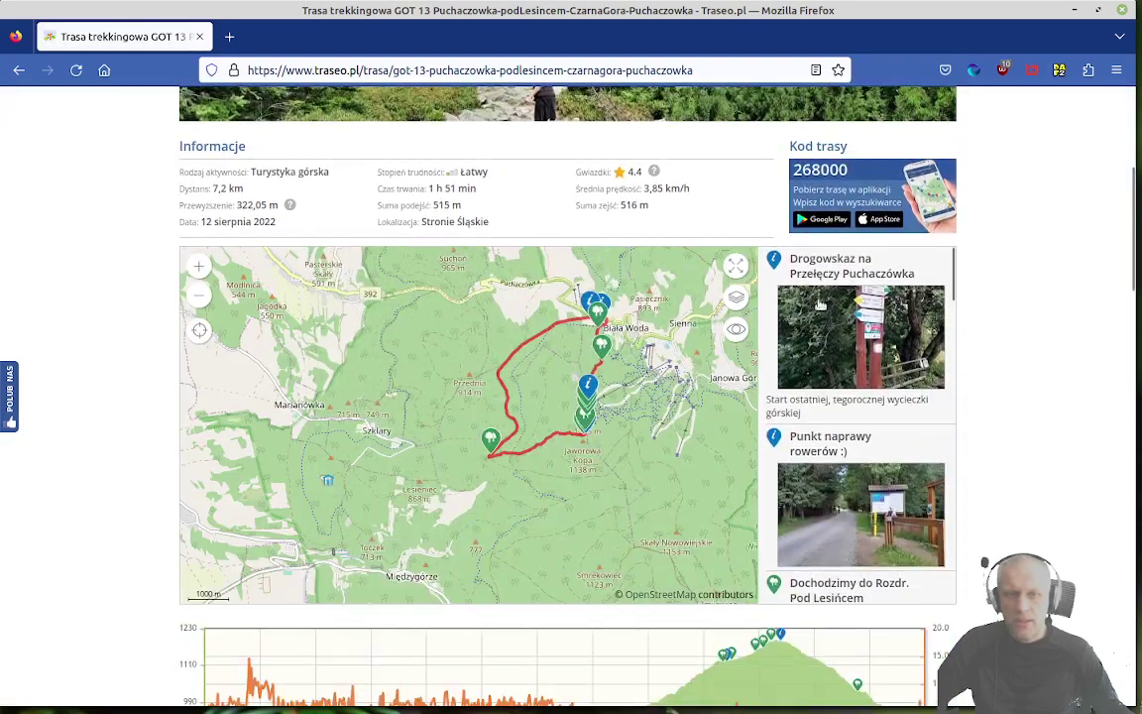
{"action": "left_click", "coordinate": [841, 313]}
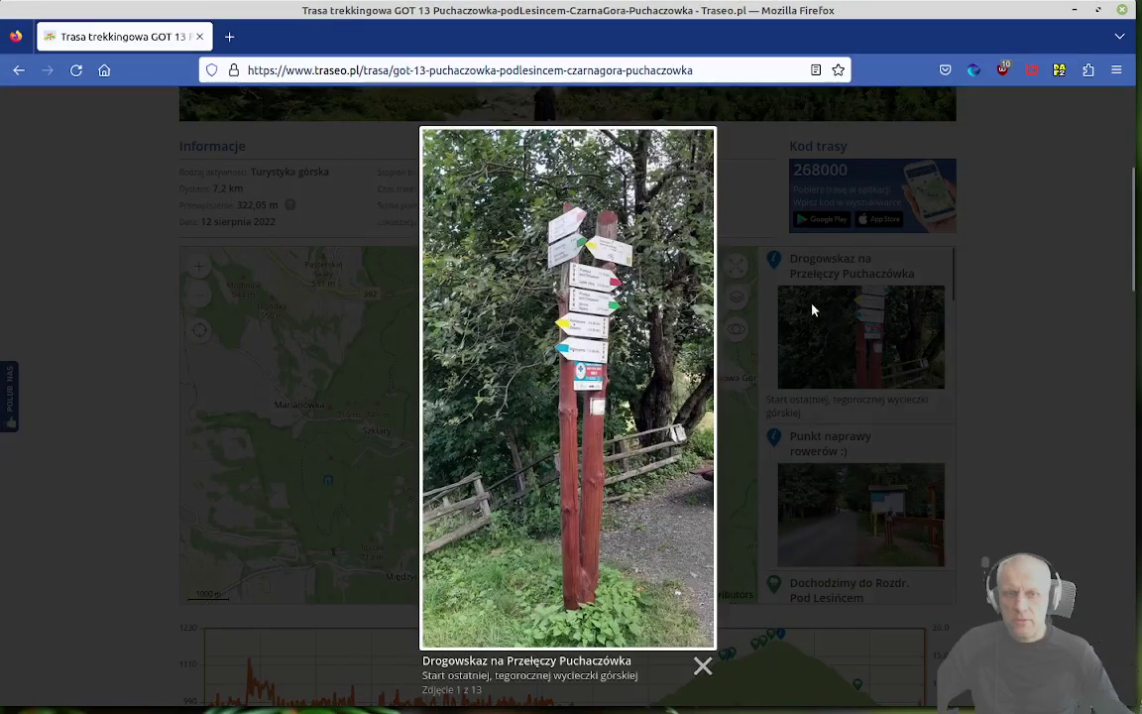
{"action": "right_click", "coordinate": [585, 314]}
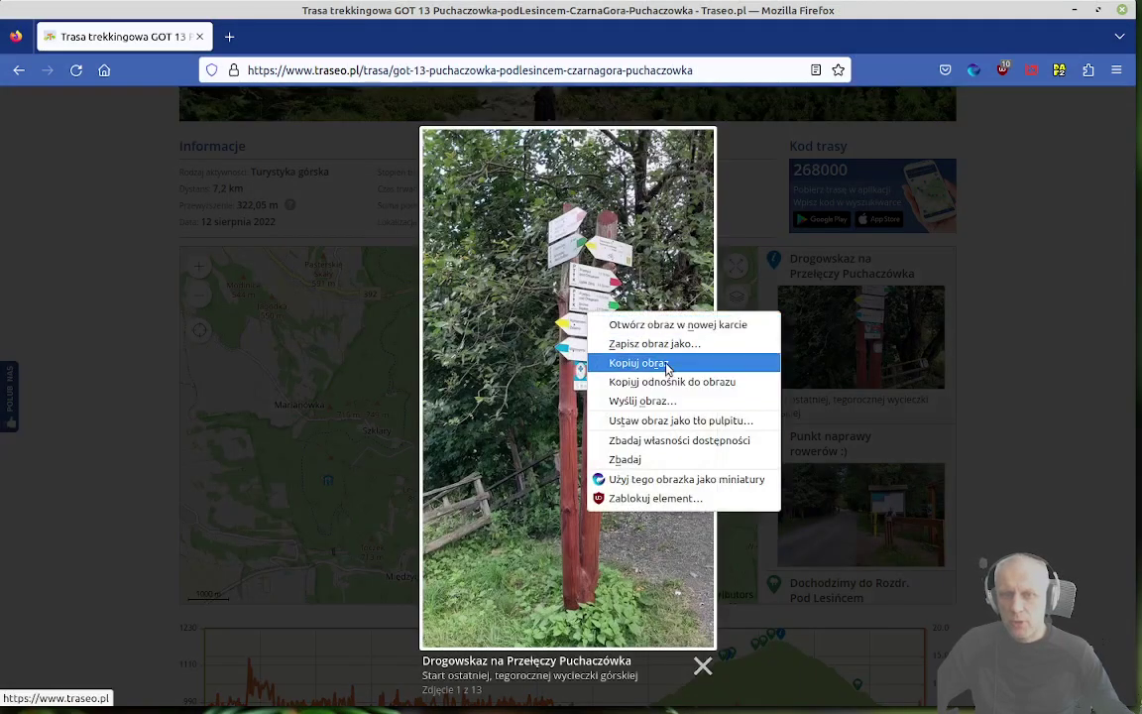
{"action": "left_click", "coordinate": [602, 363]}
Step: Switch to GIMP and paste the copied signpost photo as a new image
{"action": "key", "text": "alt+Tab"}
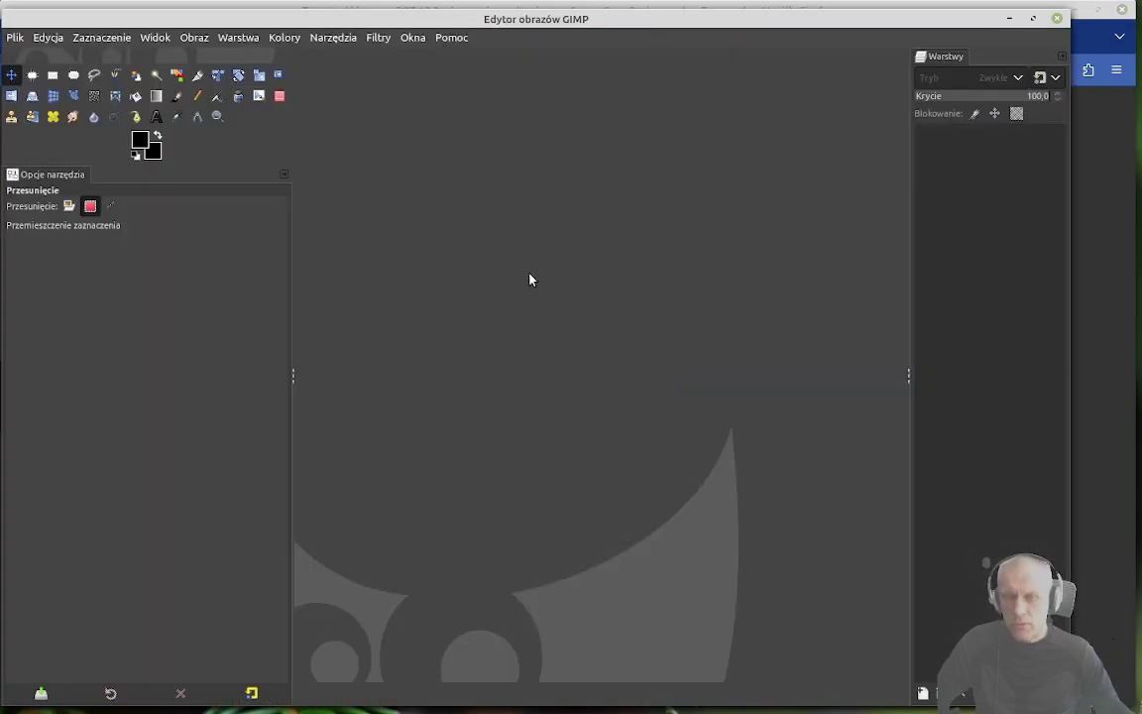
{"action": "key", "text": "ctrl+shift+v"}
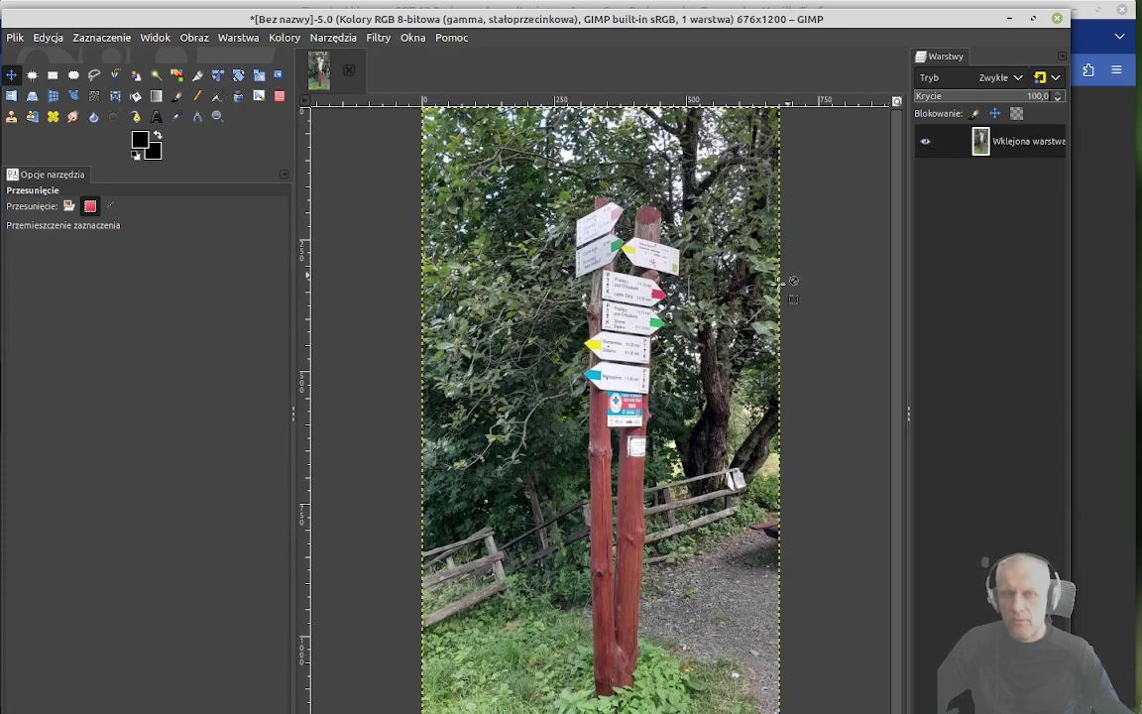
{"action": "scroll", "coordinate": [783, 285], "scroll_direction": "down", "scroll_amount": 3}
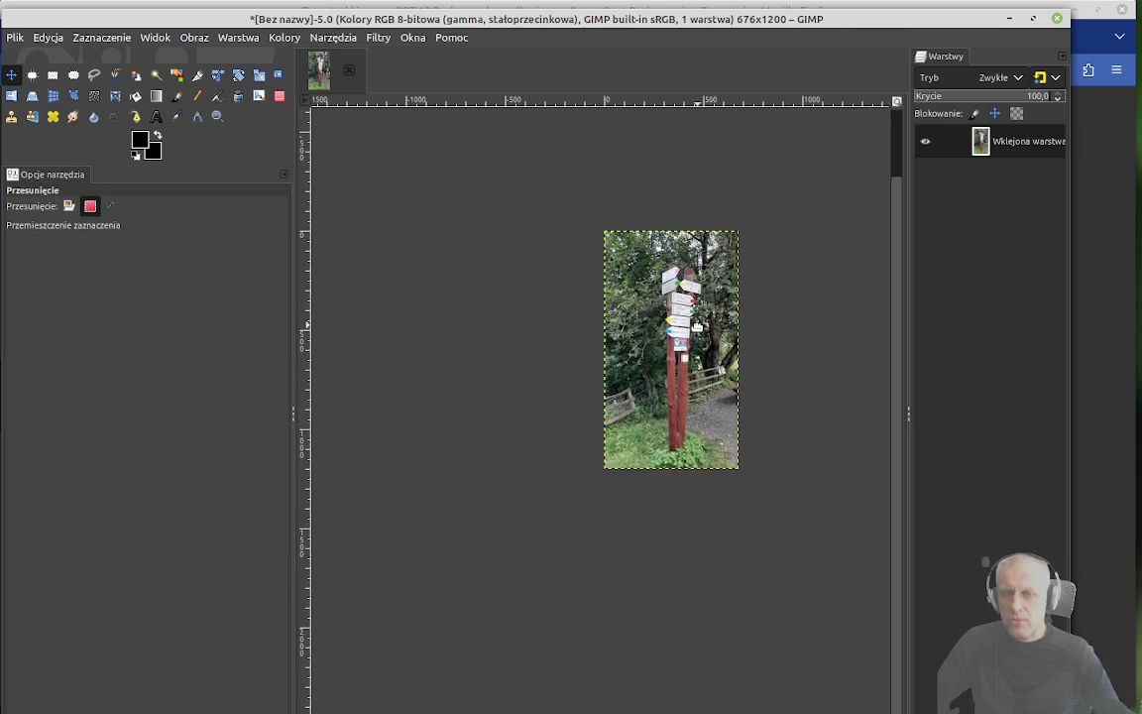
{"action": "left_click_drag", "start_coordinate": [697, 327], "coordinate": [543, 301]}
{"action": "left_click_drag", "start_coordinate": [471, 362], "coordinate": [480, 373]}
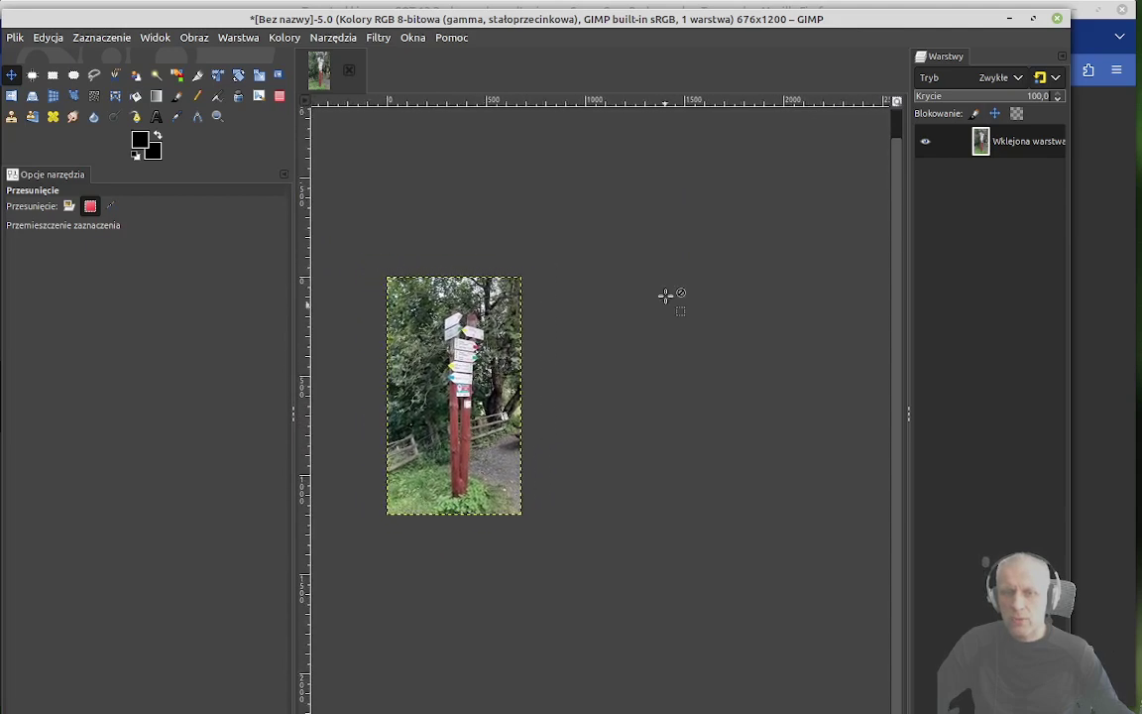
Step: Return to the route's gallery in Firefox, go back through the photos to "Czarna Góra - widok2" and copy it
{"action": "key", "text": "alt"}
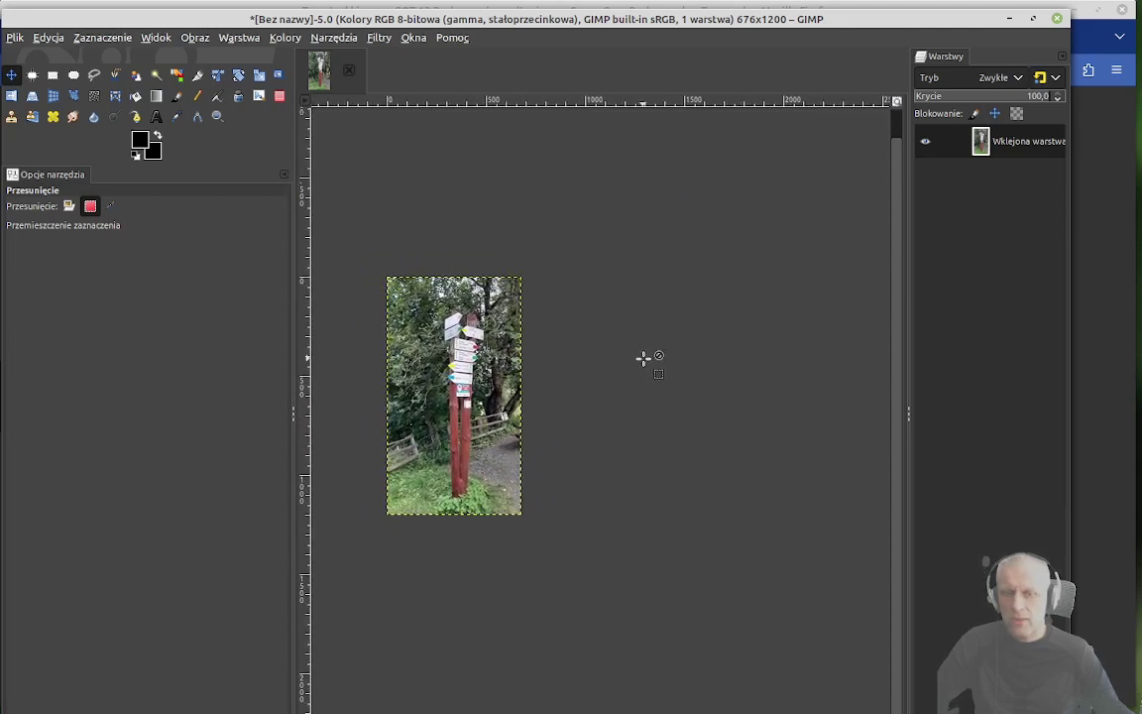
{"action": "key", "text": "alt+Tab"}
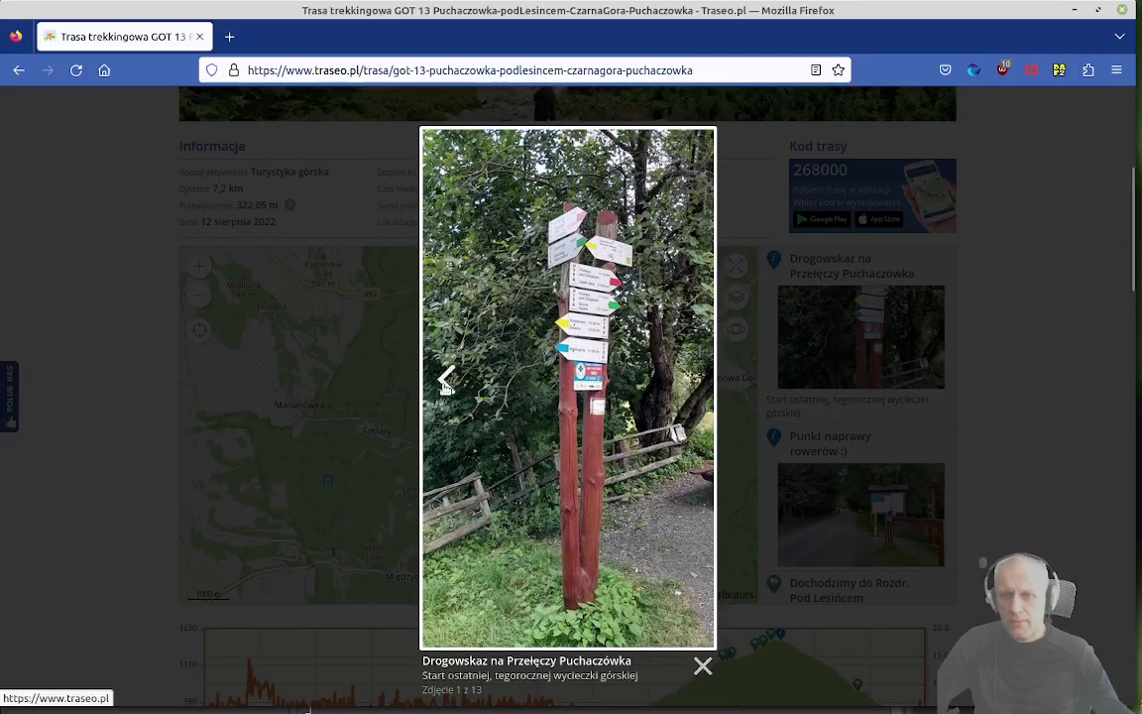
{"action": "left_click", "coordinate": [445, 390]}
{"action": "left_click", "coordinate": [136, 379]}
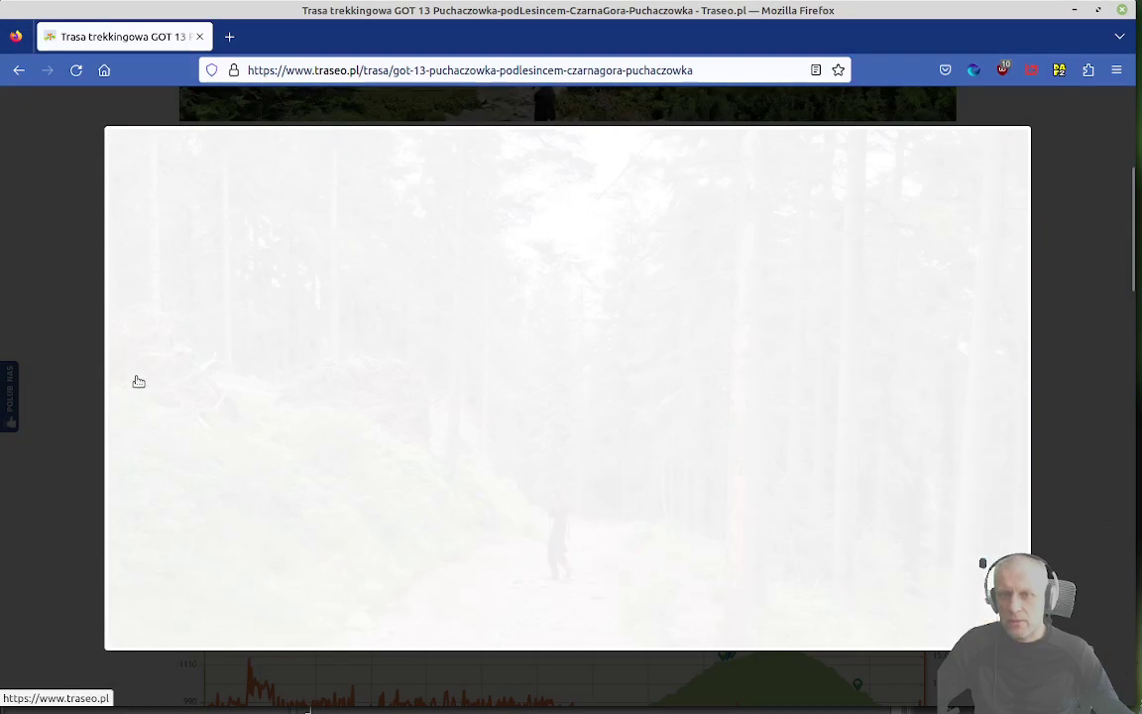
{"action": "left_click", "coordinate": [136, 378]}
{"action": "left_click", "coordinate": [136, 379]}
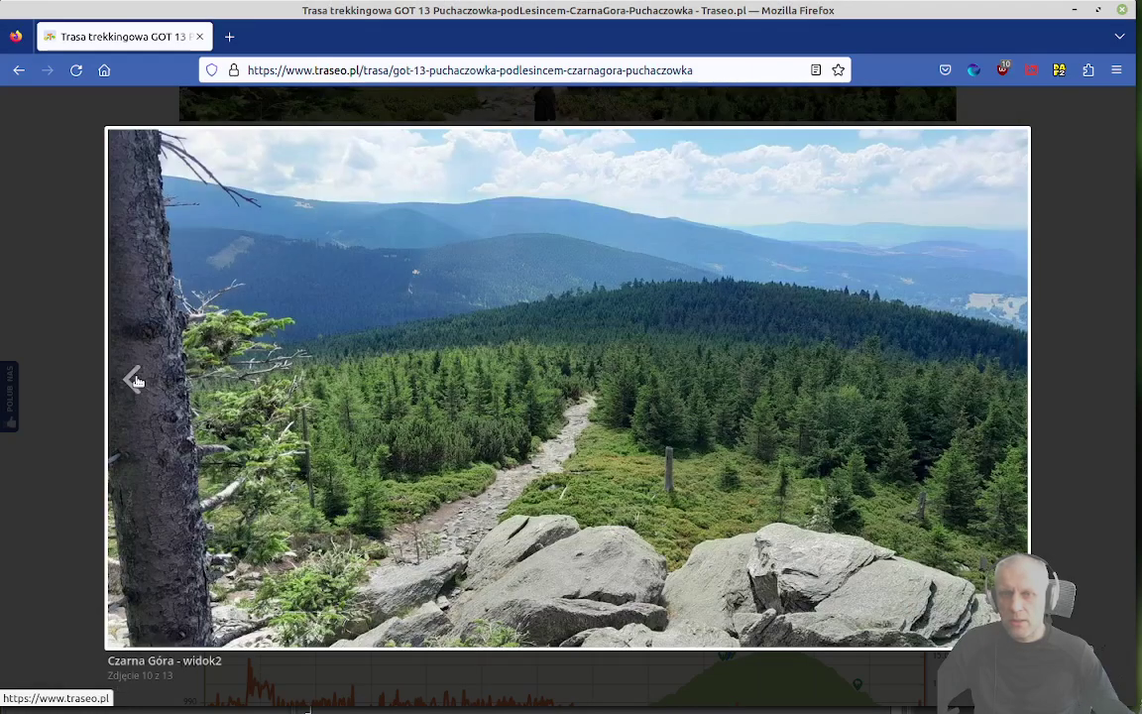
{"action": "right_click", "coordinate": [560, 328]}
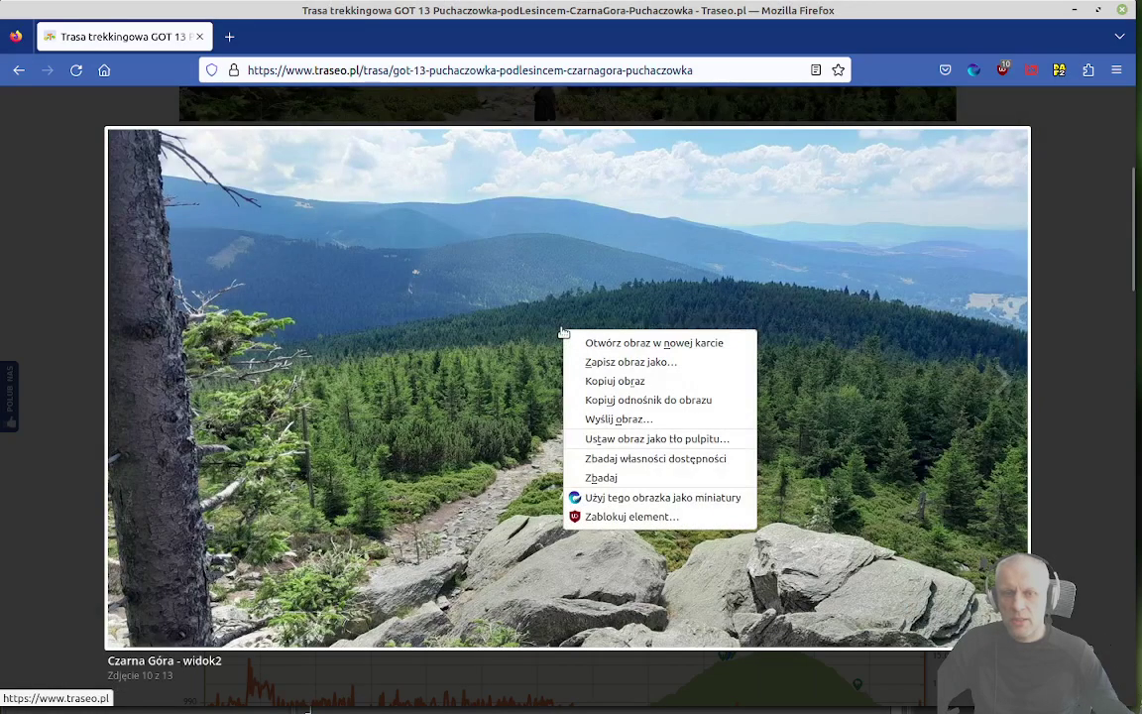
{"action": "left_click", "coordinate": [630, 383]}
Step: Switch to GIMP, paste the mountain photo into the signpost image and turn the floating selection into a layer
{"action": "key", "text": "alt+Tab"}
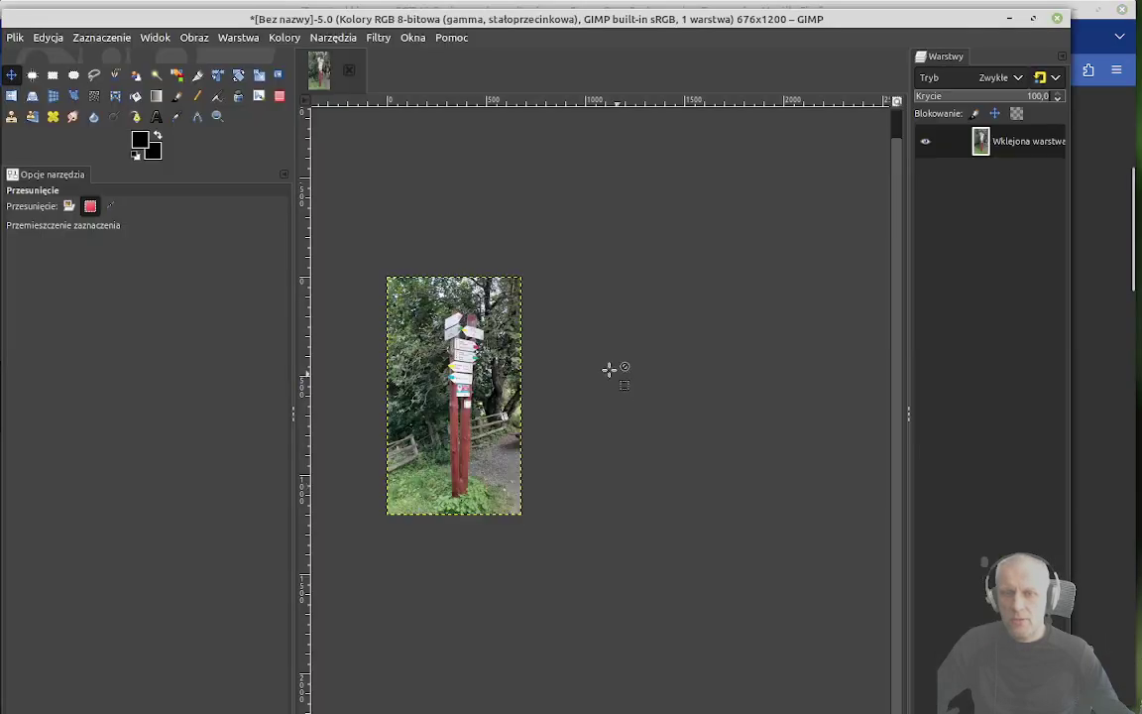
{"action": "key", "text": "ctrl"}
{"action": "key", "text": "ctrl+v"}
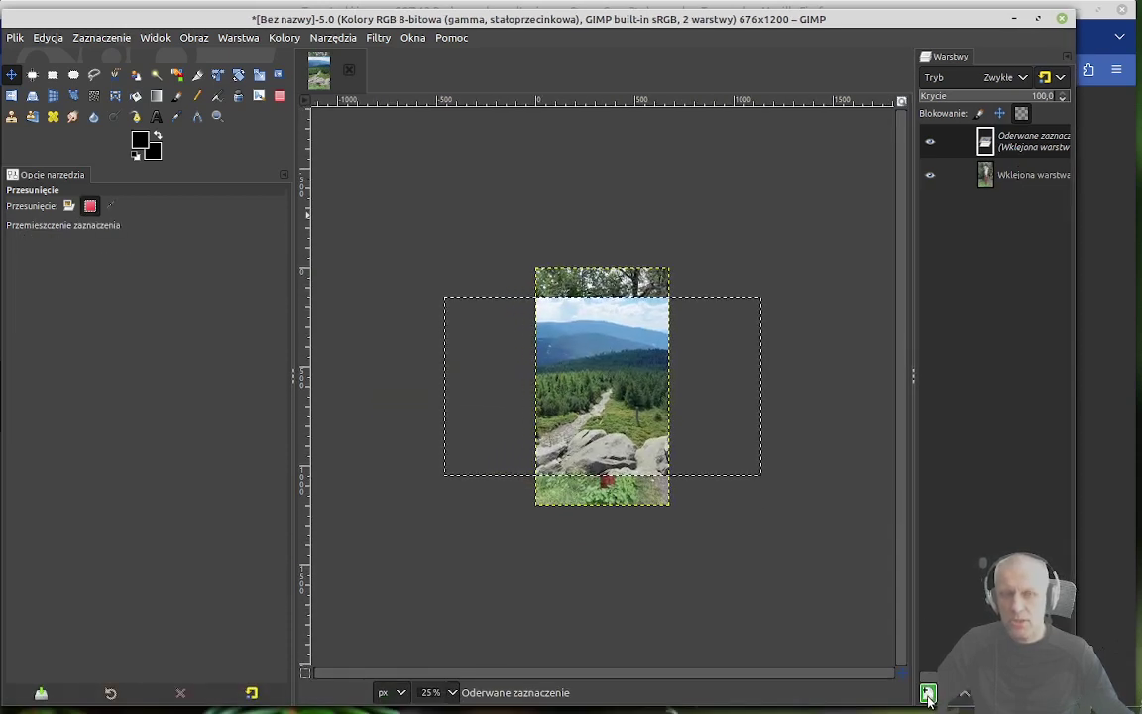
{"action": "left_click", "coordinate": [928, 695]}
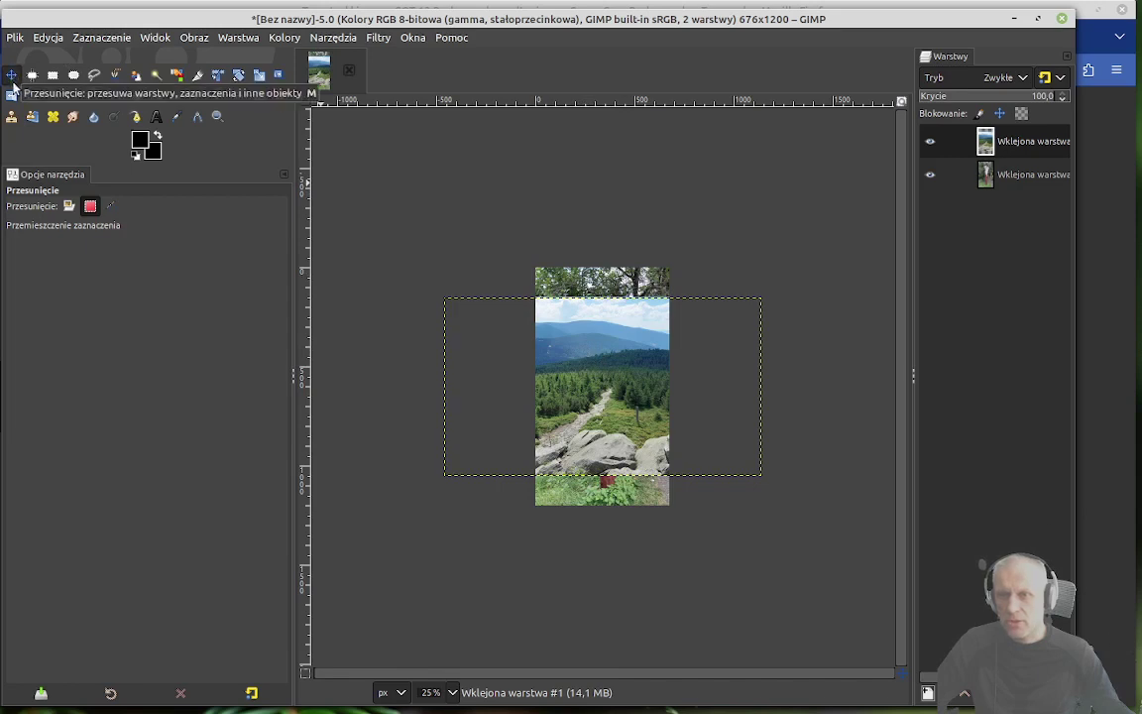
Step: Switch the Move tool from selection to layer mode and shift the mountain photo up and to the right
{"action": "left_click", "coordinate": [90, 206]}
{"action": "left_click", "coordinate": [599, 426]}
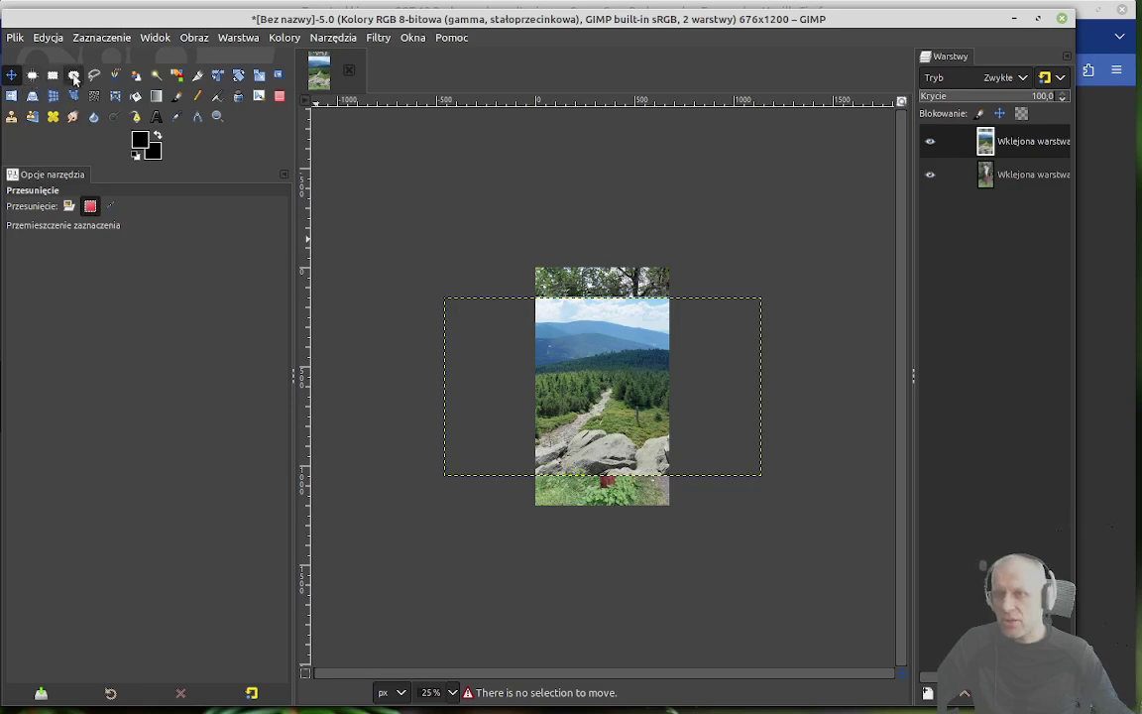
{"action": "left_click", "coordinate": [69, 208]}
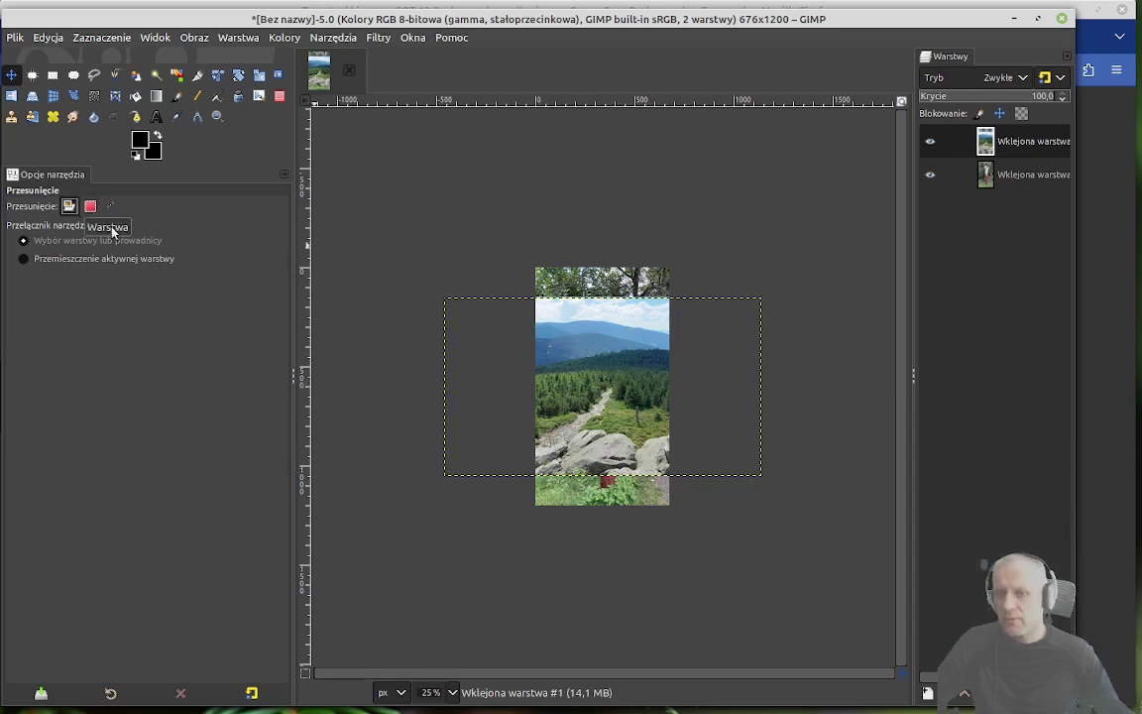
{"action": "left_click_drag", "start_coordinate": [616, 360], "coordinate": [692, 226]}
Step: Try moving the signpost layer from outside its bounds with the Move tool set to the active layer, and undo it
{"action": "left_click", "coordinate": [46, 254]}
{"action": "left_click", "coordinate": [72, 258]}
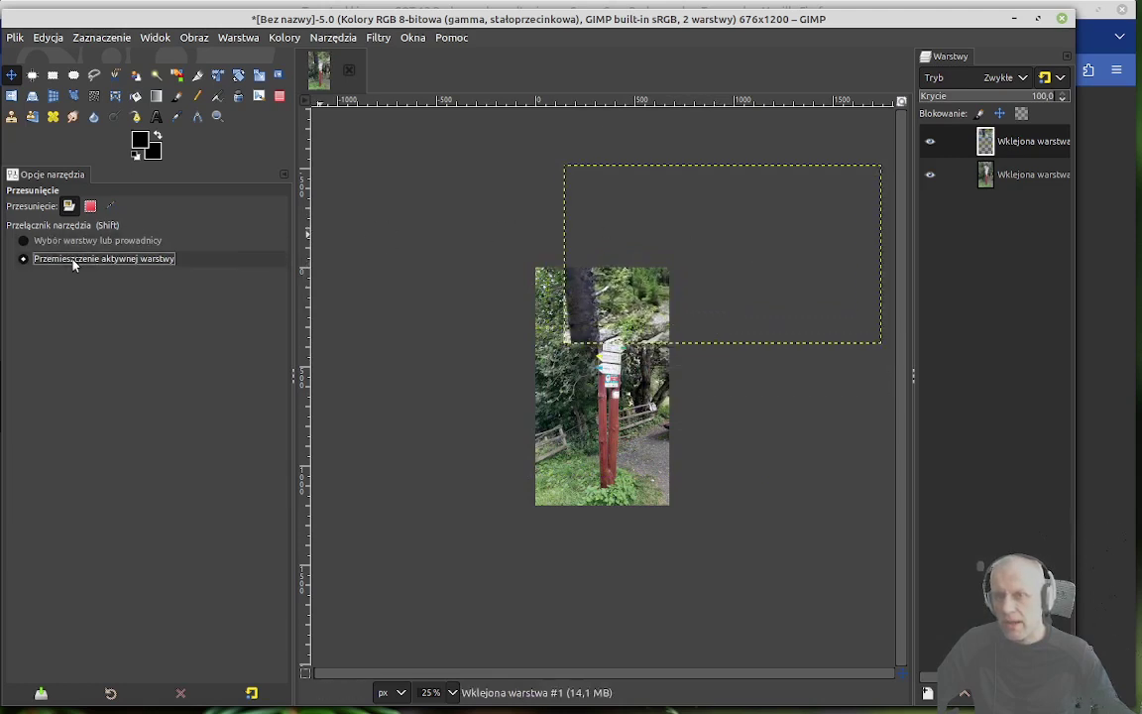
{"action": "left_click", "coordinate": [1021, 177]}
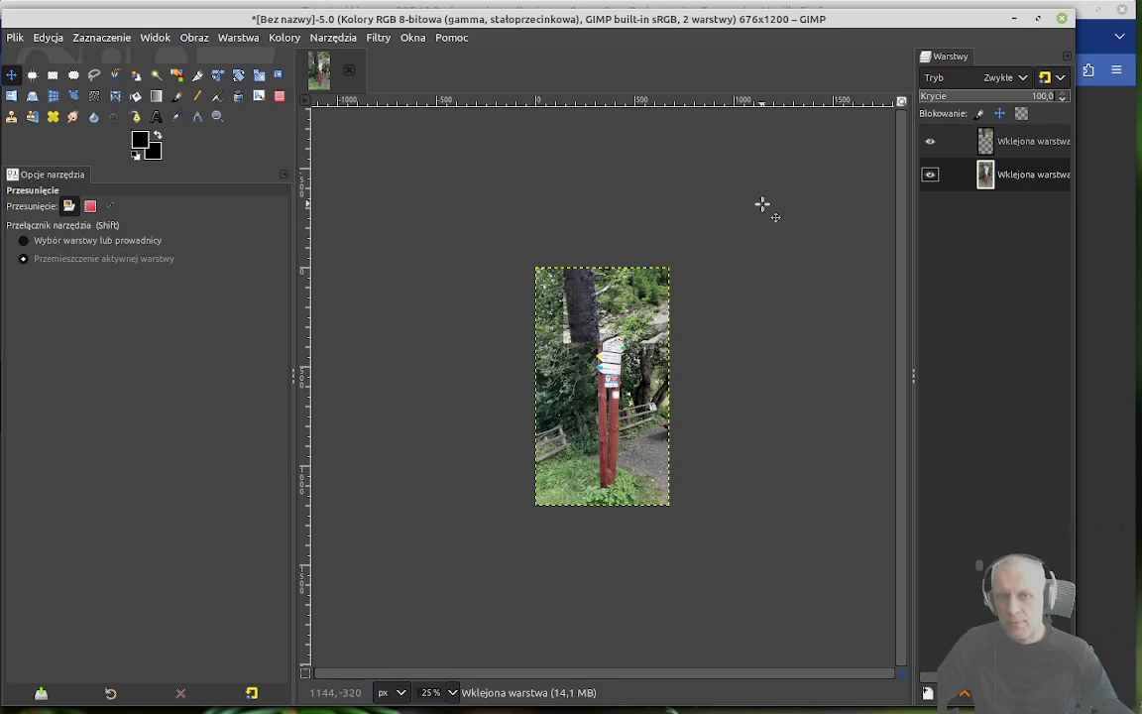
{"action": "left_click_drag", "start_coordinate": [761, 204], "coordinate": [737, 249]}
{"action": "key", "text": "shift+m"}
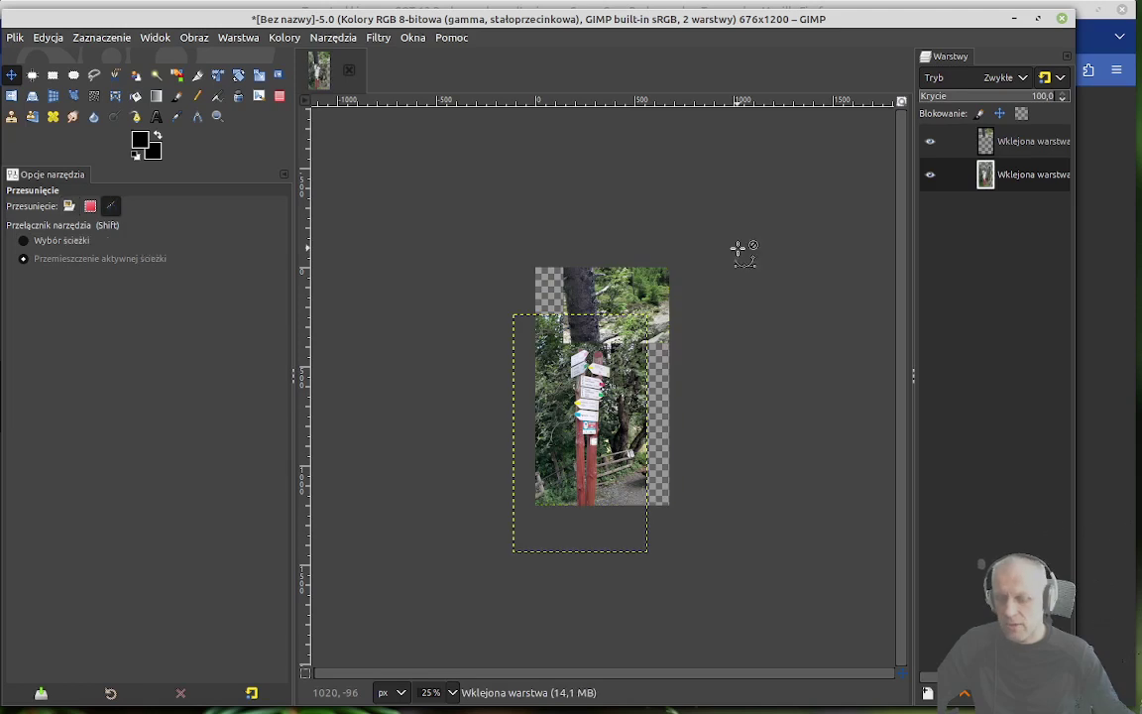
{"action": "key", "text": "ctrl+z"}
{"action": "key", "text": "shift+m"}
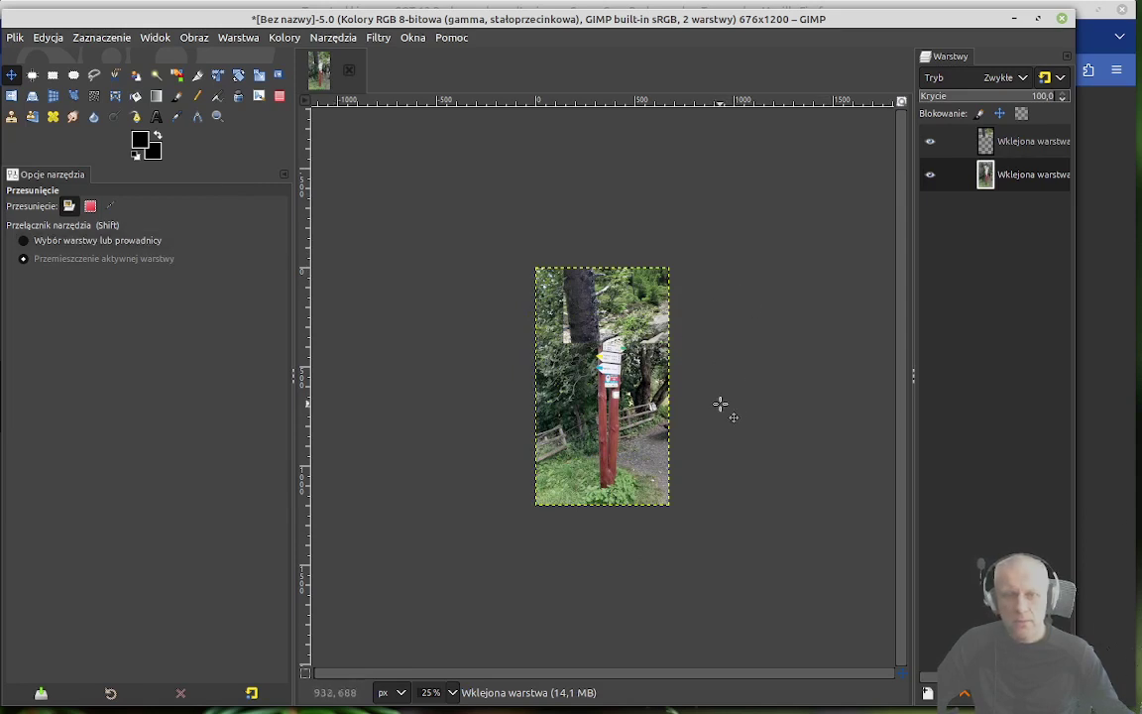
Step: Set the Move tool to pick a layer or guide and move the mountain photo beyond the canvas's upper-right corner
{"action": "key", "text": "shift+m"}
{"action": "scroll", "coordinate": [738, 377], "scroll_direction": "down", "scroll_amount": 1}
{"action": "key", "text": "shift+m"}
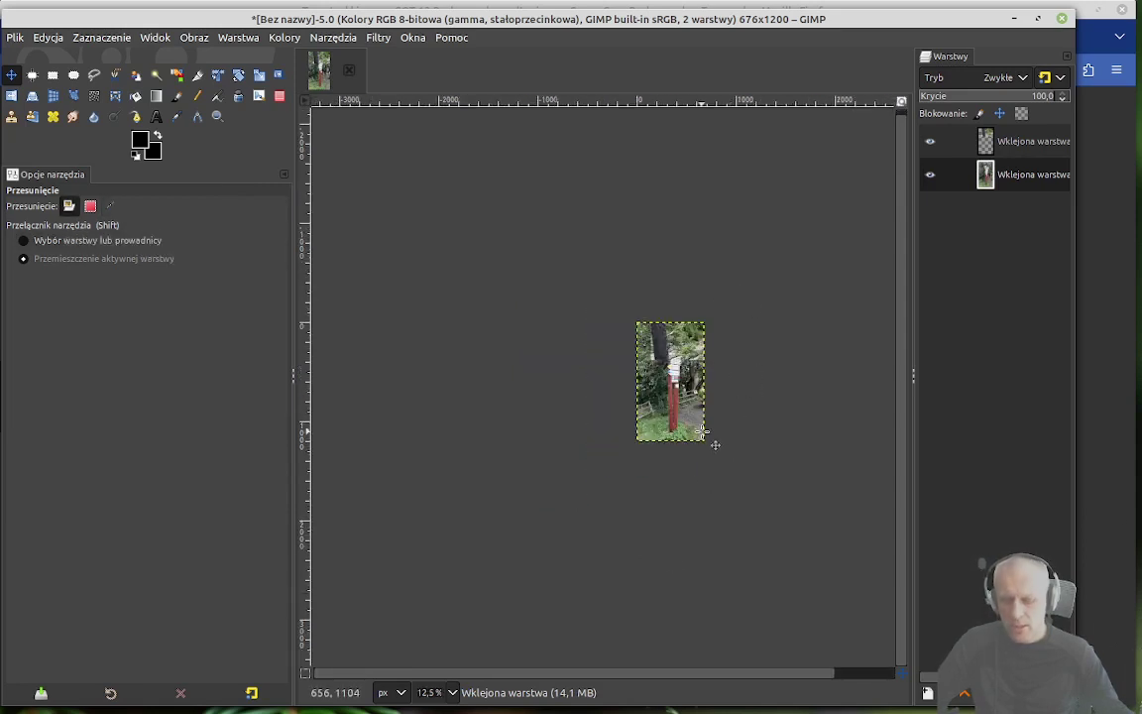
{"action": "left_click_drag", "start_coordinate": [713, 420], "coordinate": [484, 412]}
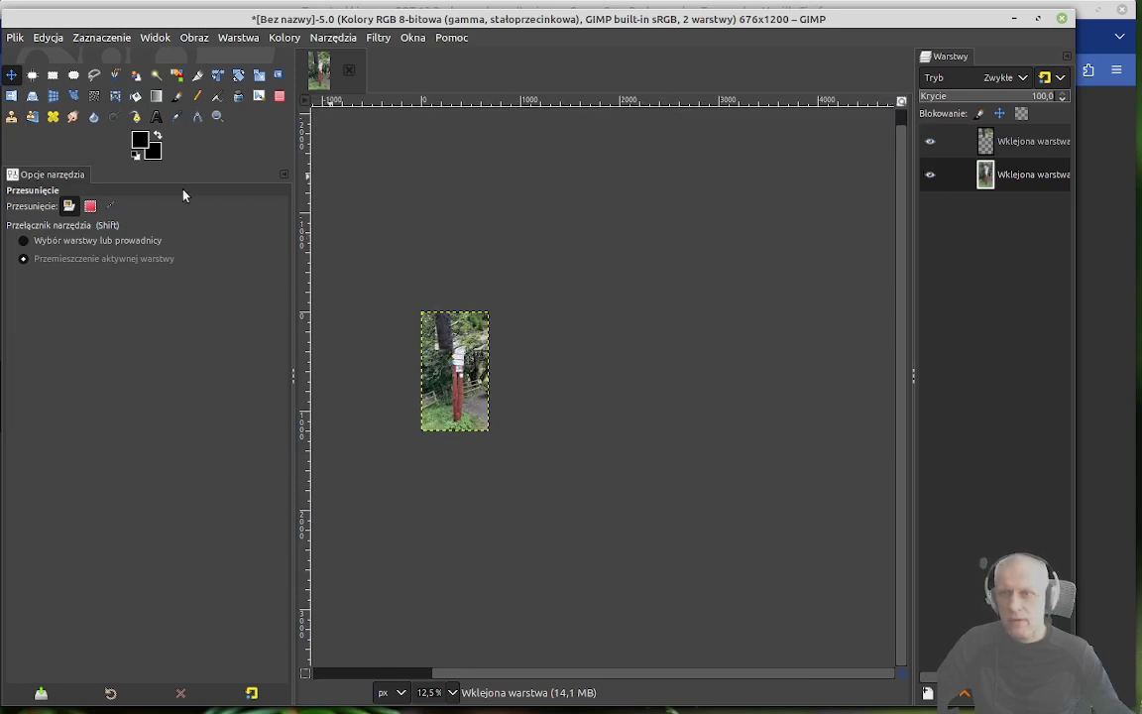
{"action": "left_click", "coordinate": [70, 241]}
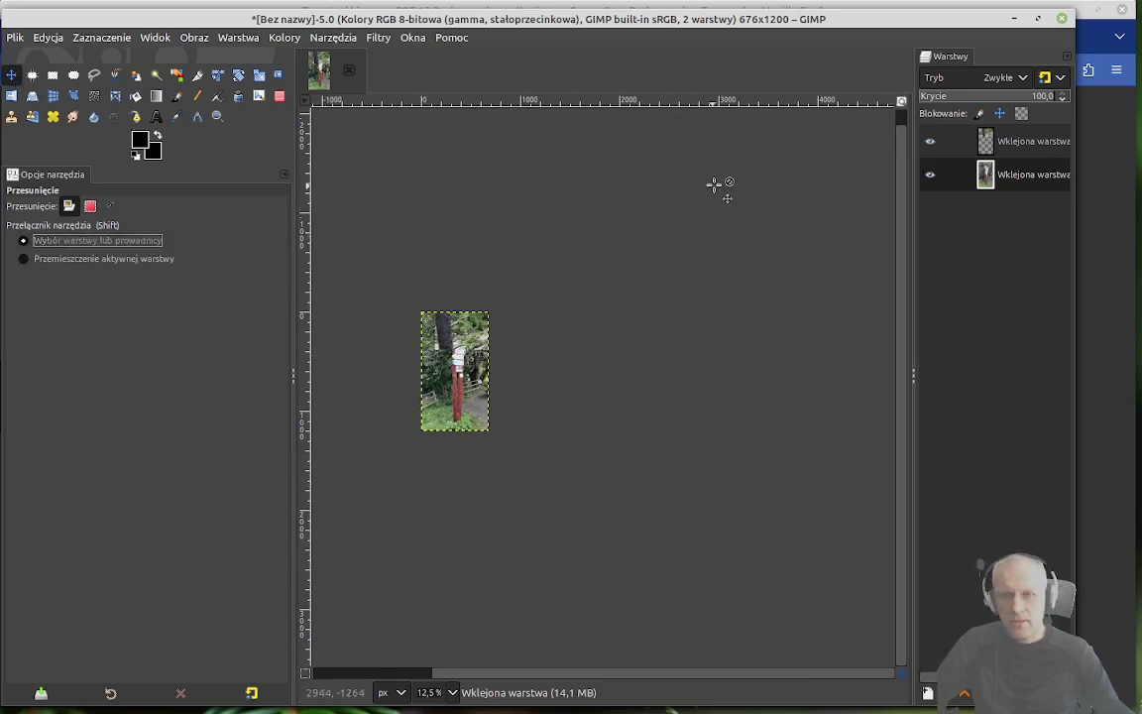
{"action": "left_click_drag", "start_coordinate": [525, 306], "coordinate": [597, 258]}
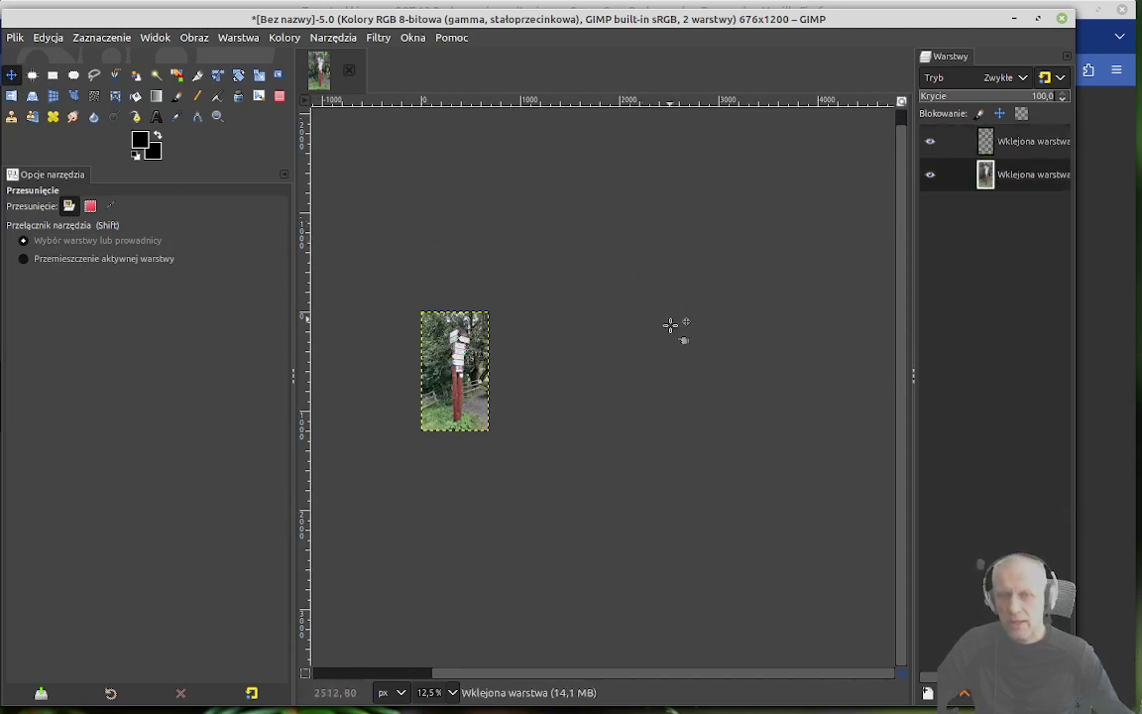
Step: Fit the canvas to the layers so both photos lie fully within the image
{"action": "left_click", "coordinate": [199, 38]}
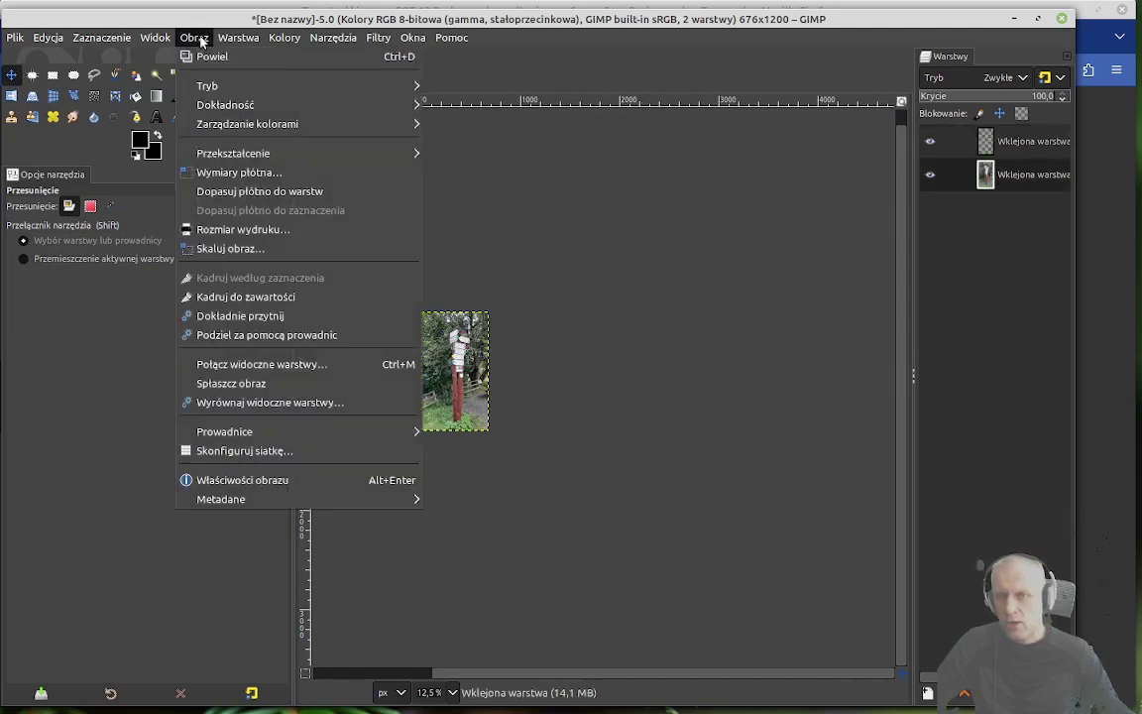
{"action": "left_click", "coordinate": [239, 193]}
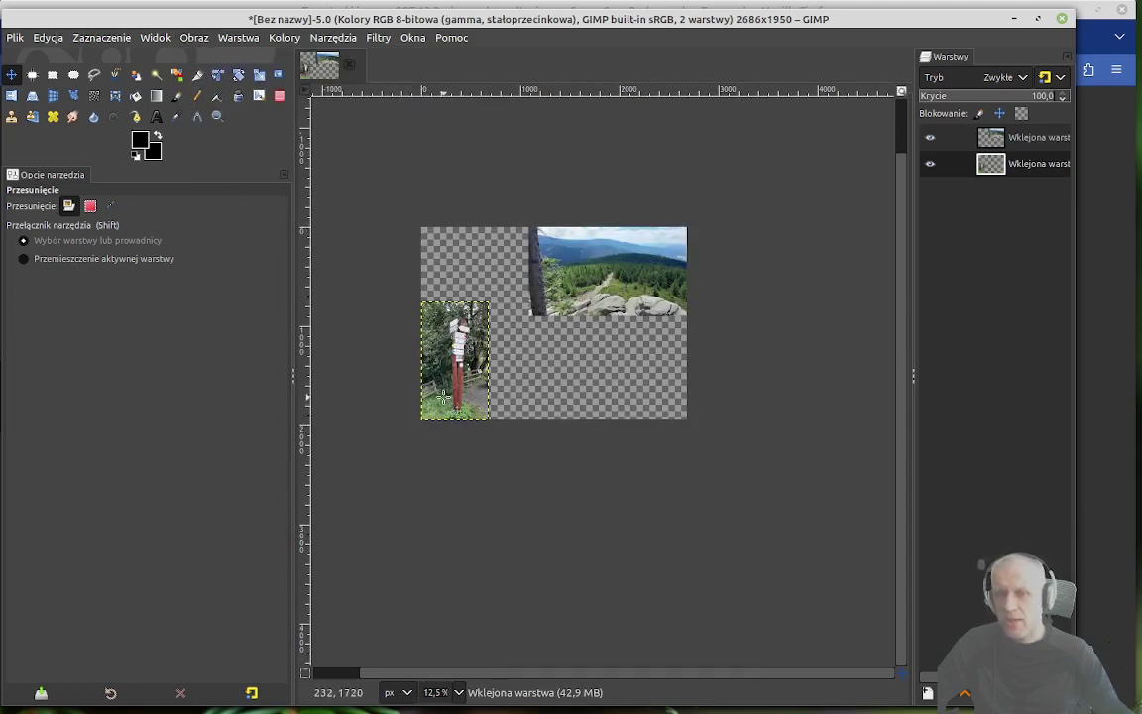
Step: Create a new layer filled with white (Biały) at 2686 × 1950 px and place it beneath both photo layers
{"action": "left_click", "coordinate": [927, 694]}
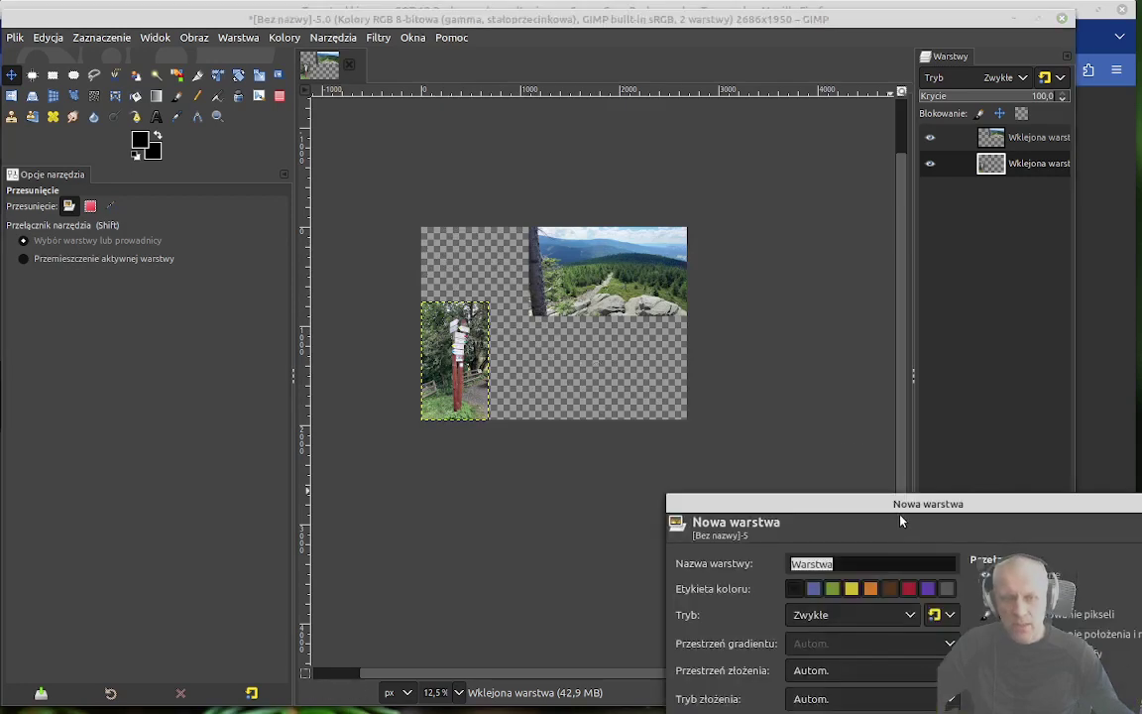
{"action": "left_click", "coordinate": [734, 559]}
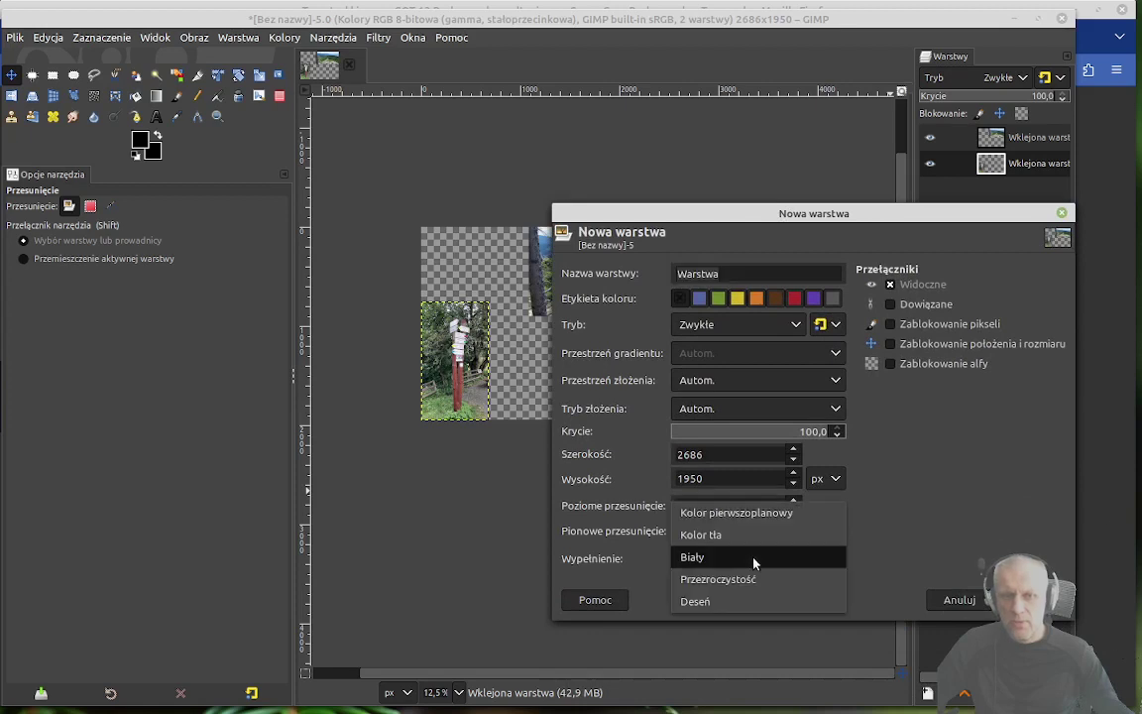
{"action": "left_click", "coordinate": [713, 558]}
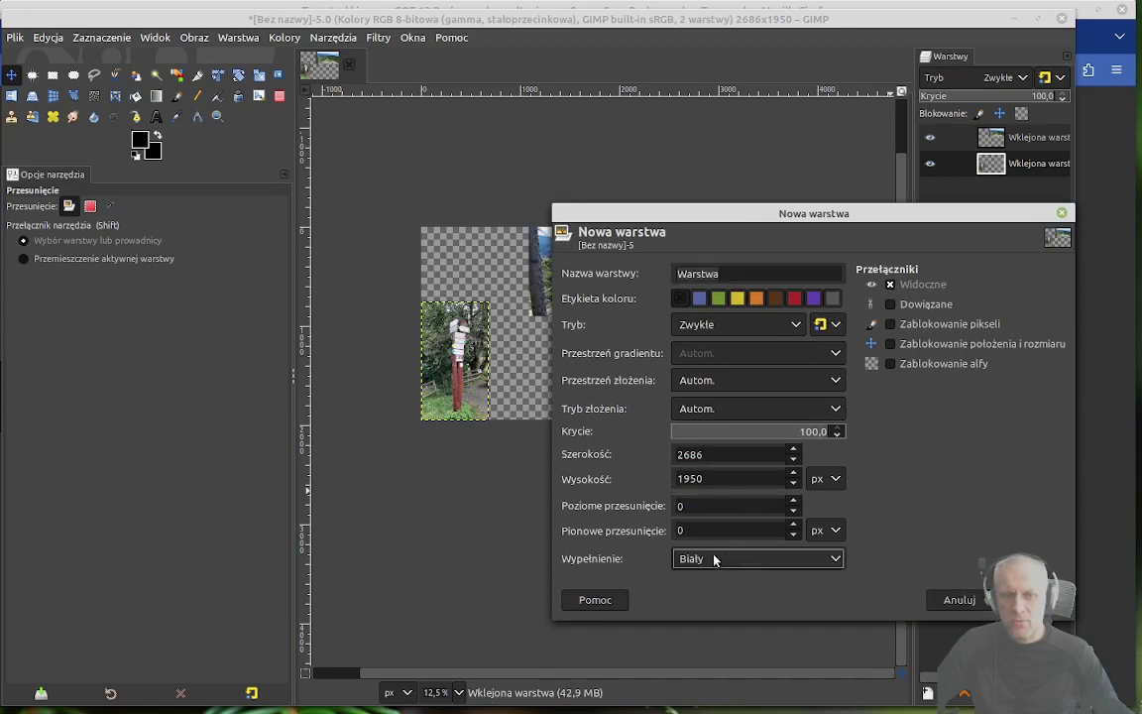
{"action": "left_click", "coordinate": [1031, 600]}
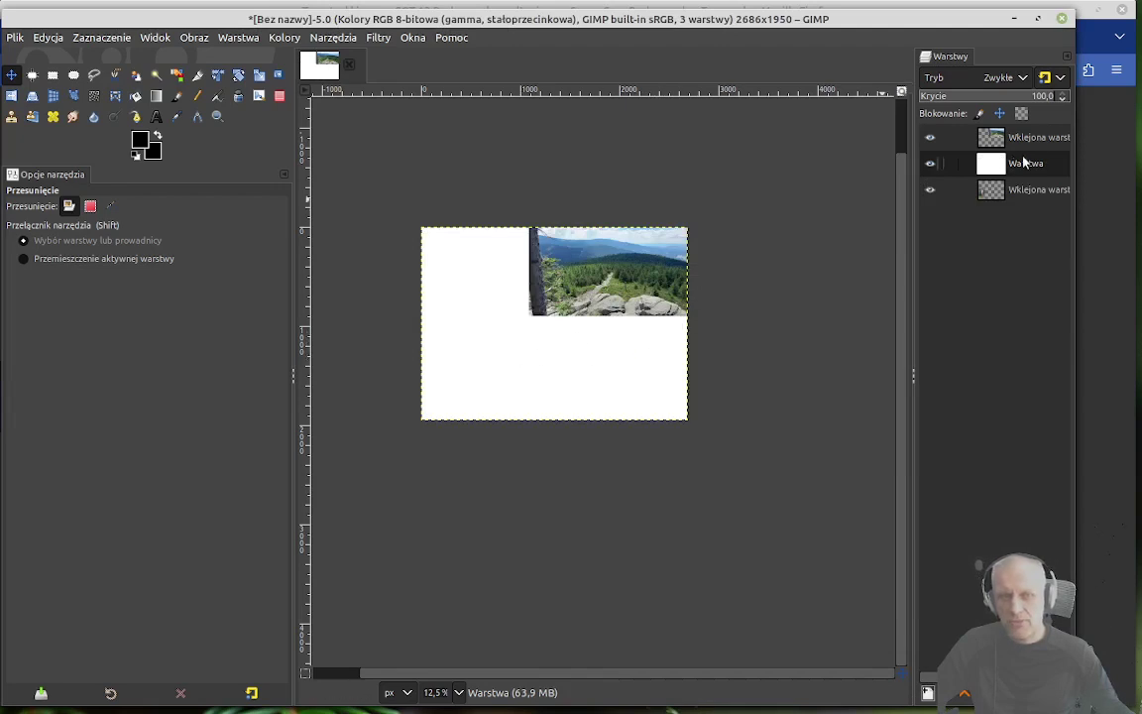
{"action": "left_click_drag", "start_coordinate": [1031, 167], "coordinate": [1027, 204]}
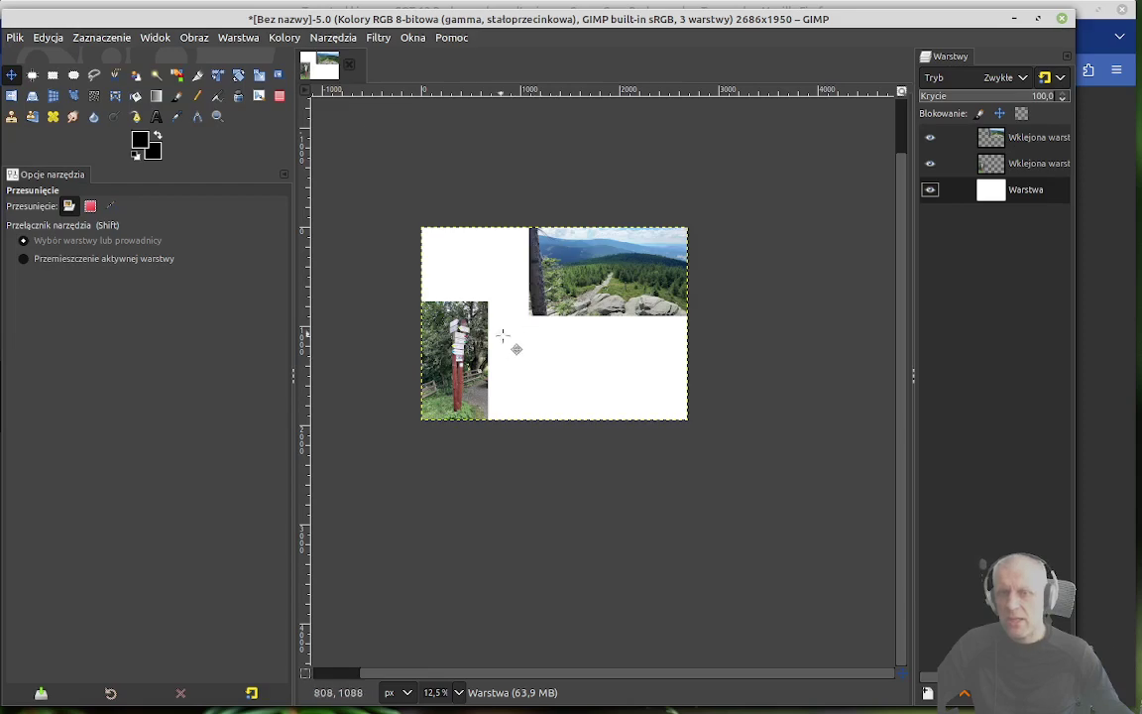
Step: Switch to Firefox, go back through the gallery to the "Kosówki znowu" photo and copy the image
{"action": "key", "text": "alt+Tab"}
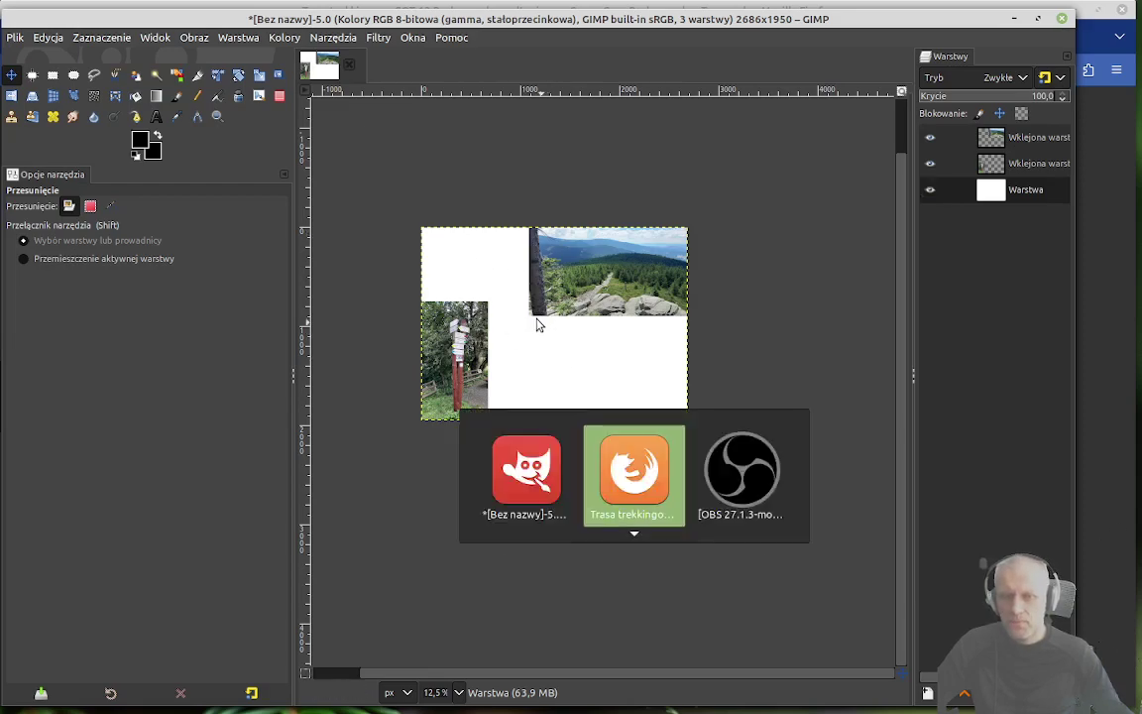
{"action": "left_click", "coordinate": [139, 375]}
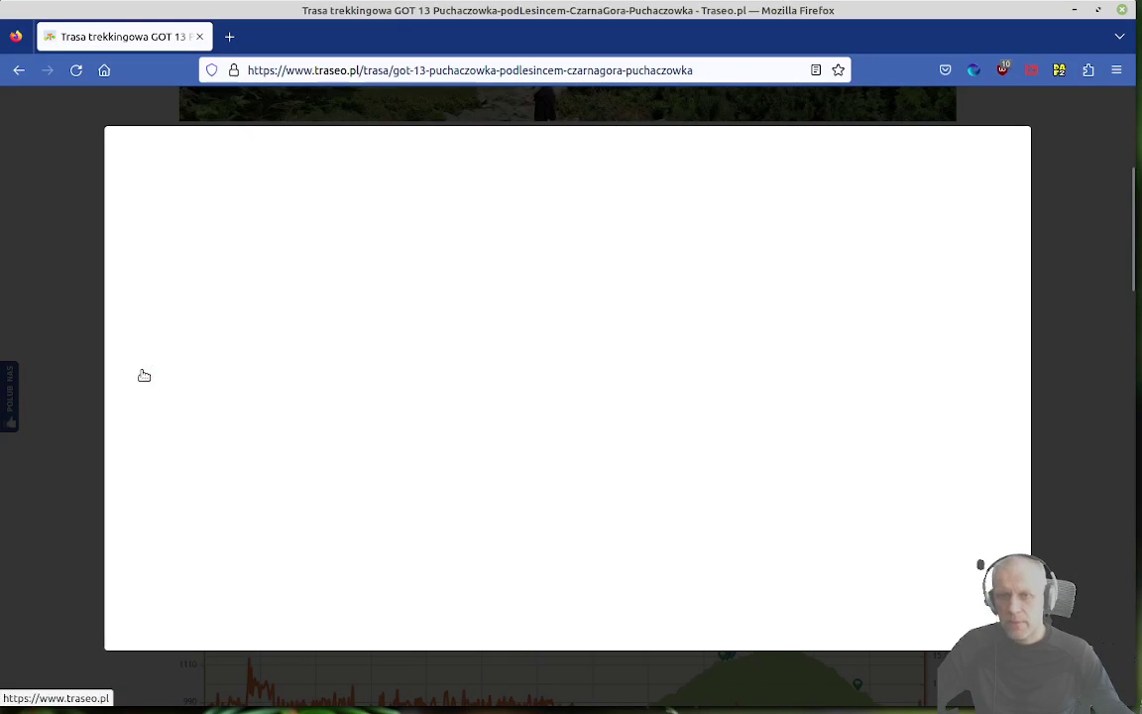
{"action": "left_click", "coordinate": [136, 377]}
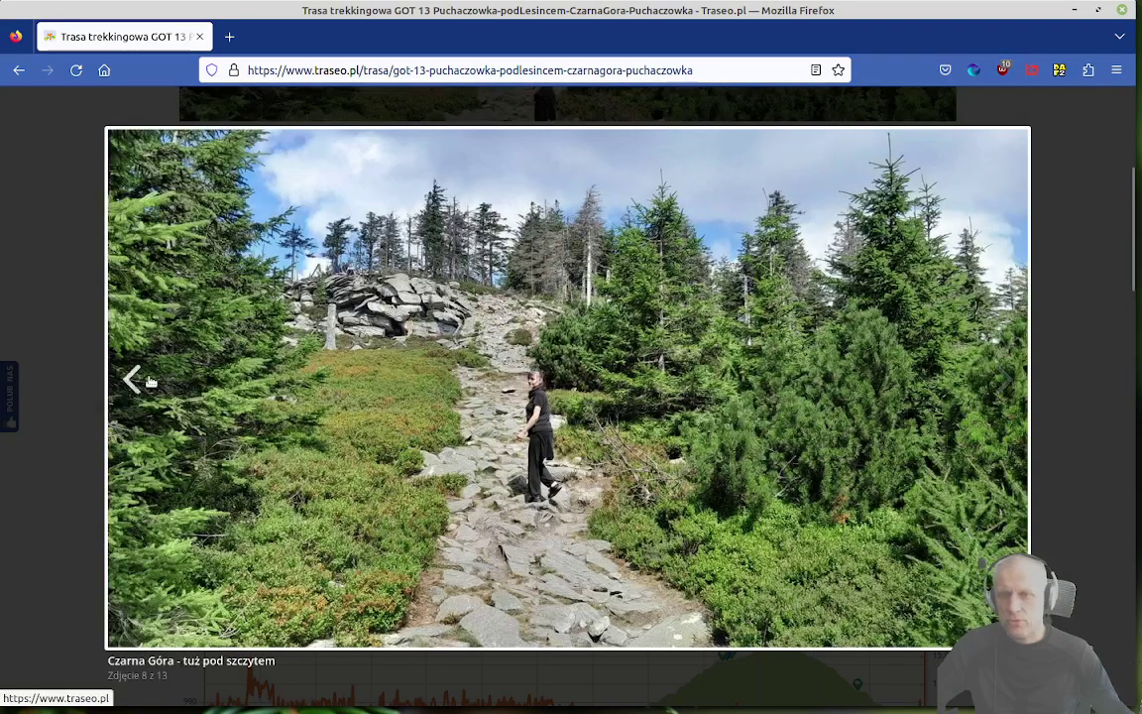
{"action": "left_click", "coordinate": [137, 377]}
{"action": "right_click", "coordinate": [481, 355]}
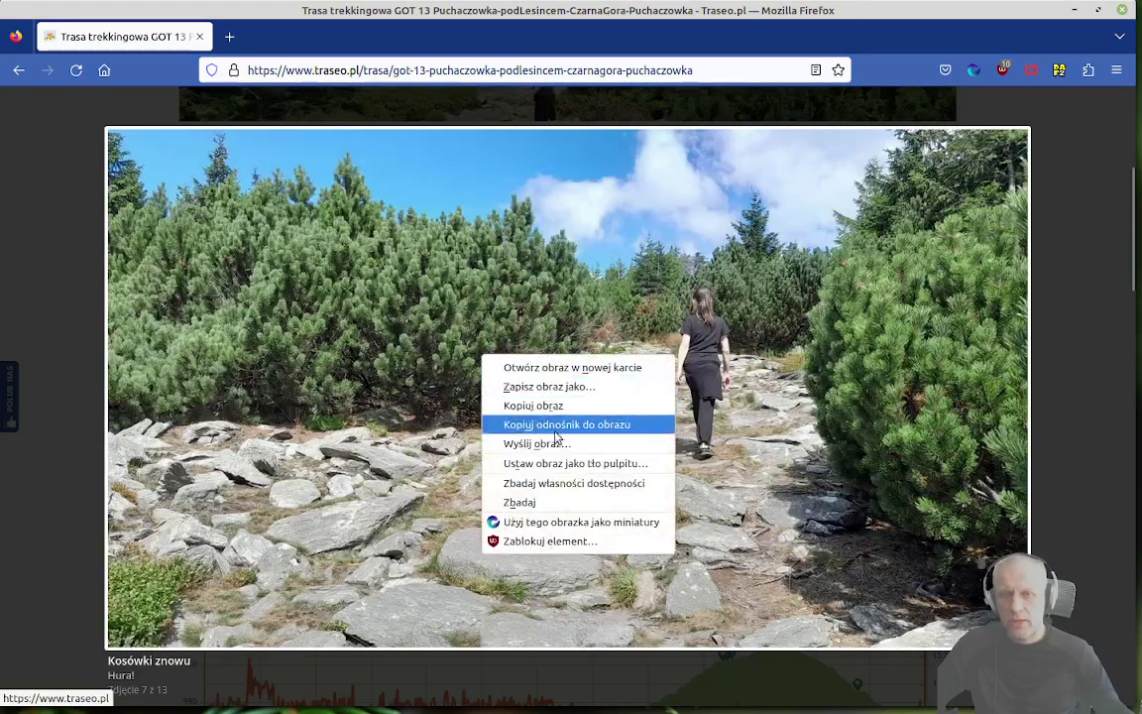
{"action": "left_click", "coordinate": [533, 406]}
Step: Return to GIMP, paste the stony path photo as a new layer and move it to the canvas's lower-right corner
{"action": "key", "text": "alt+Tab"}
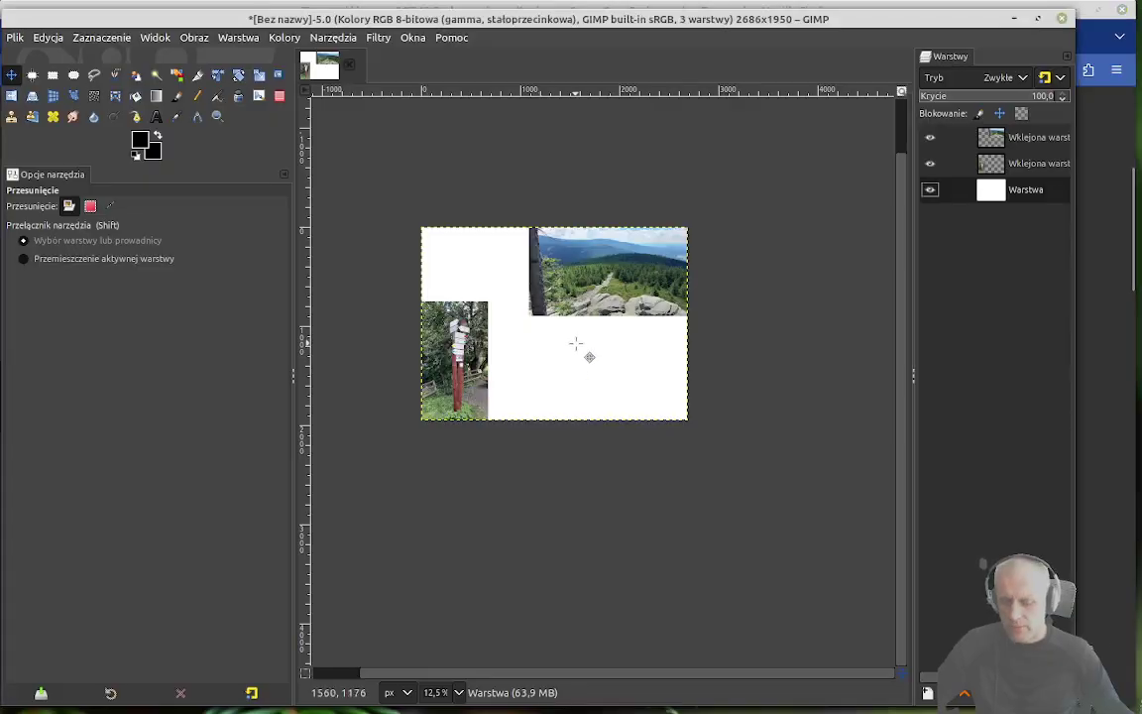
{"action": "key", "text": "ctrl+v"}
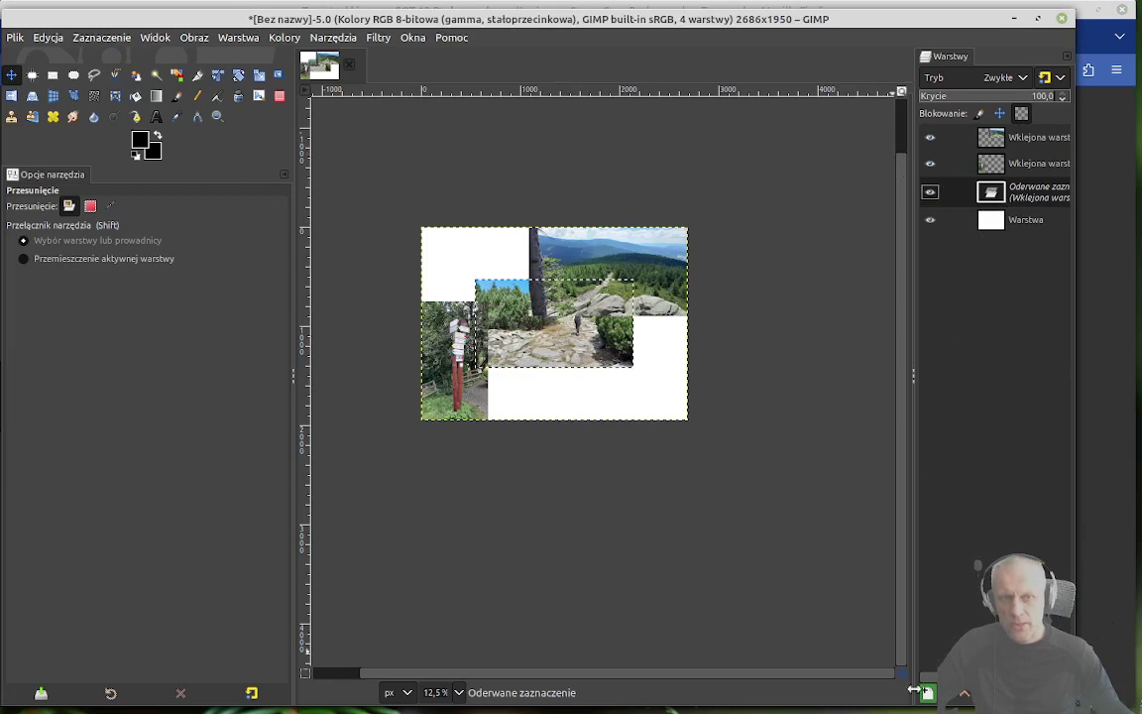
{"action": "left_click", "coordinate": [754, 402]}
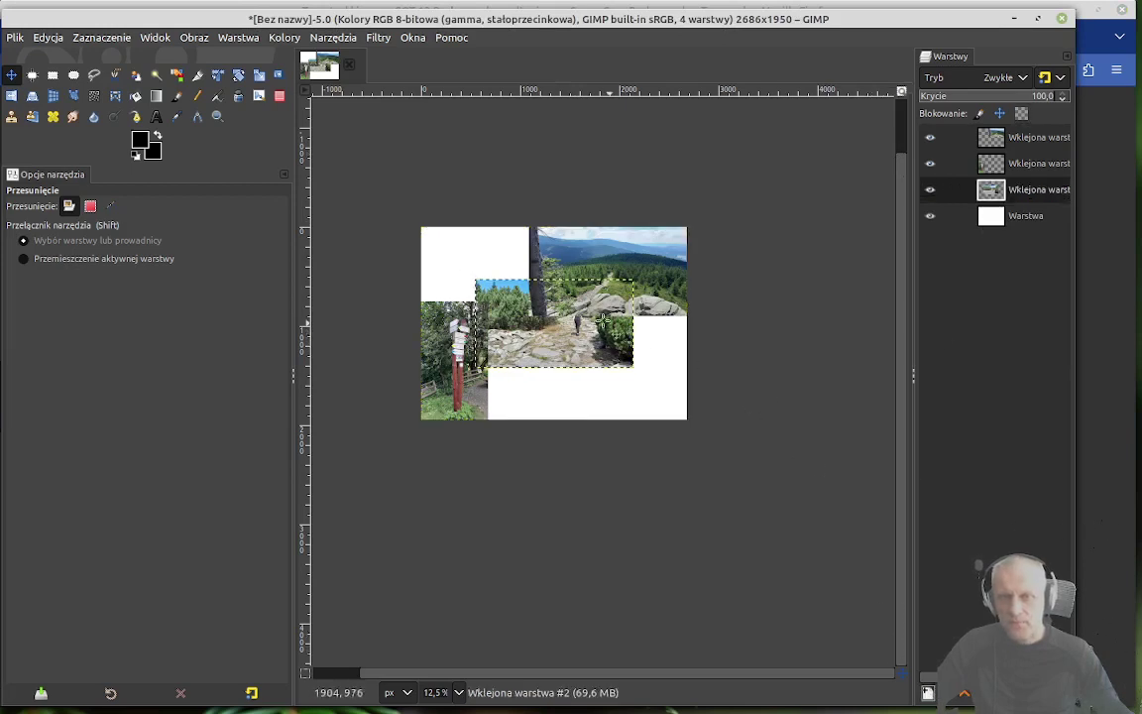
{"action": "left_click_drag", "start_coordinate": [556, 330], "coordinate": [626, 397]}
Step: Move the signpost photo toward the canvas centre and restack the layers with the signpost on top and the stony path beneath it
{"action": "left_click_drag", "start_coordinate": [447, 359], "coordinate": [513, 339]}
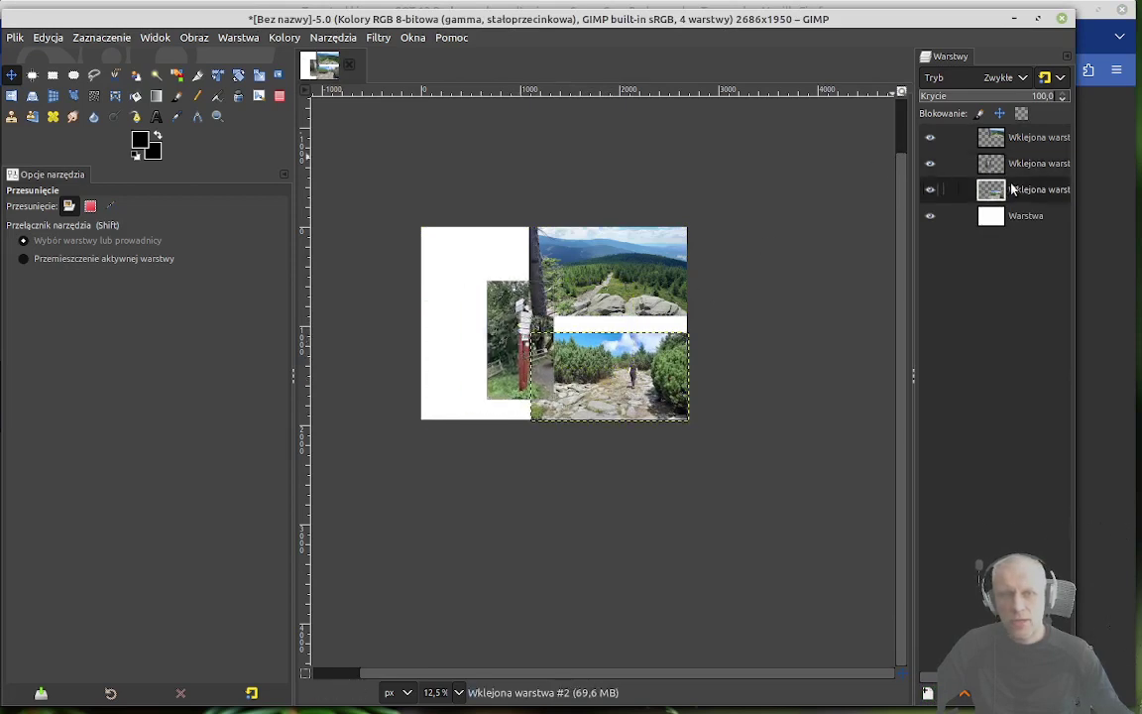
{"action": "left_click_drag", "start_coordinate": [1012, 189], "coordinate": [1001, 131]}
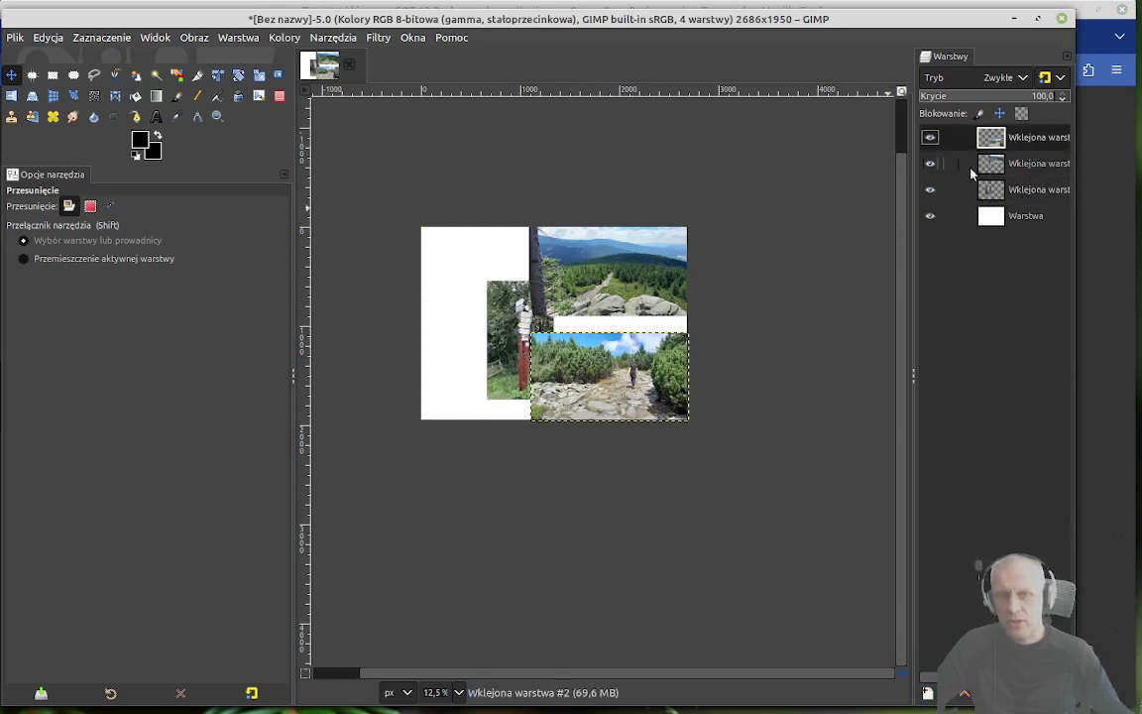
{"action": "left_click_drag", "start_coordinate": [1027, 196], "coordinate": [1033, 137]}
Step: Move the stony path photo up over the mountain photo's lower edge and shift the signpost photo slightly to the left
{"action": "left_click_drag", "start_coordinate": [546, 360], "coordinate": [540, 365]}
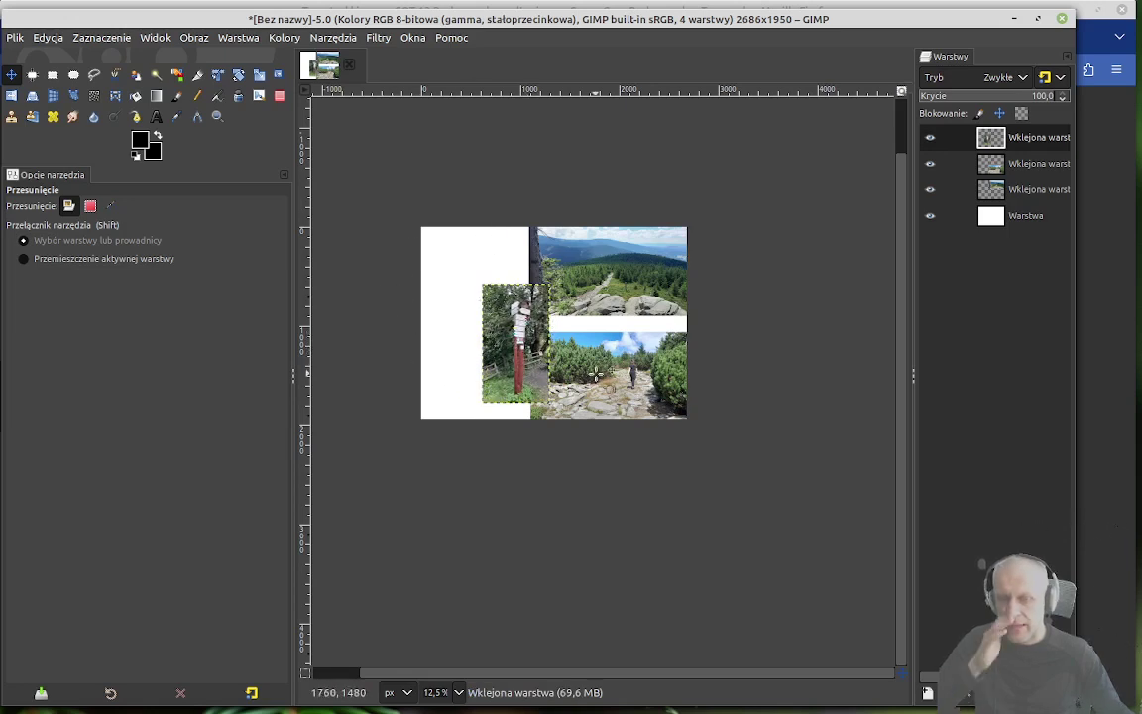
{"action": "mouse_move", "coordinate": [612, 359]}
{"action": "left_mouse_down"}
{"action": "mouse_move", "coordinate": [625, 331]}
{"action": "mouse_move", "coordinate": [634, 335]}
{"action": "mouse_move", "coordinate": [615, 339]}
{"action": "left_mouse_up"}
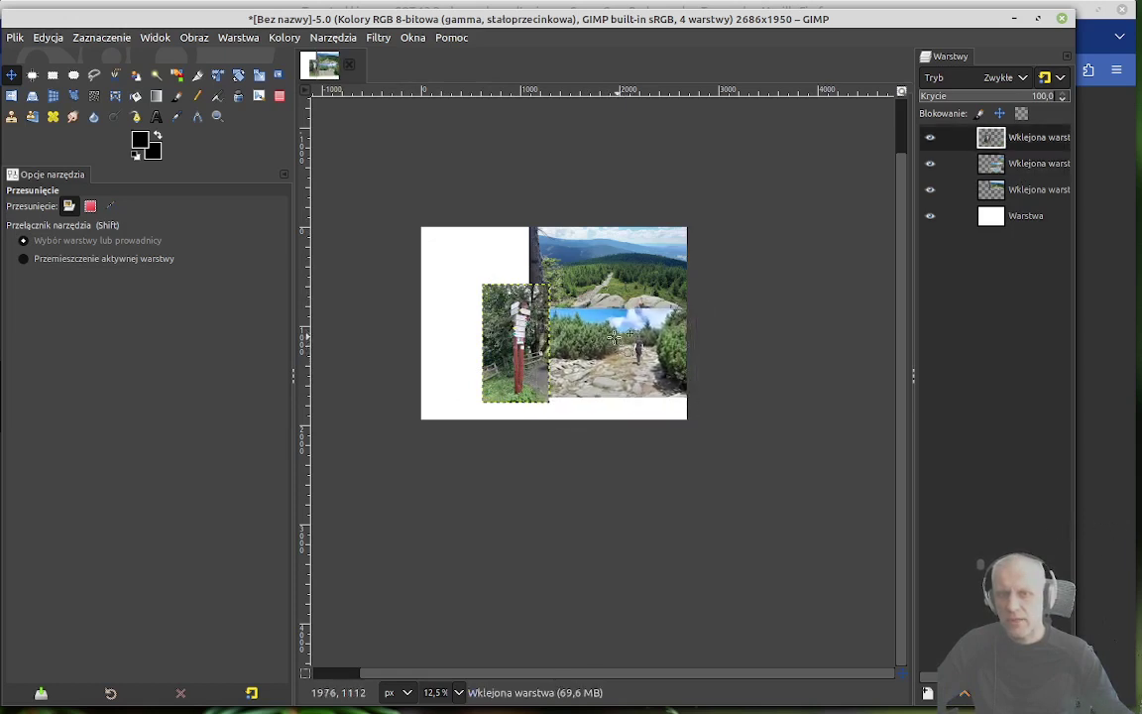
{"action": "left_click_drag", "start_coordinate": [525, 333], "coordinate": [517, 328]}
Step: Switch to Firefox, go back through the gallery to the "Już pod przełęczą Jaworowej Kopy" photo and copy the image
{"action": "key", "text": "alt+Tab"}
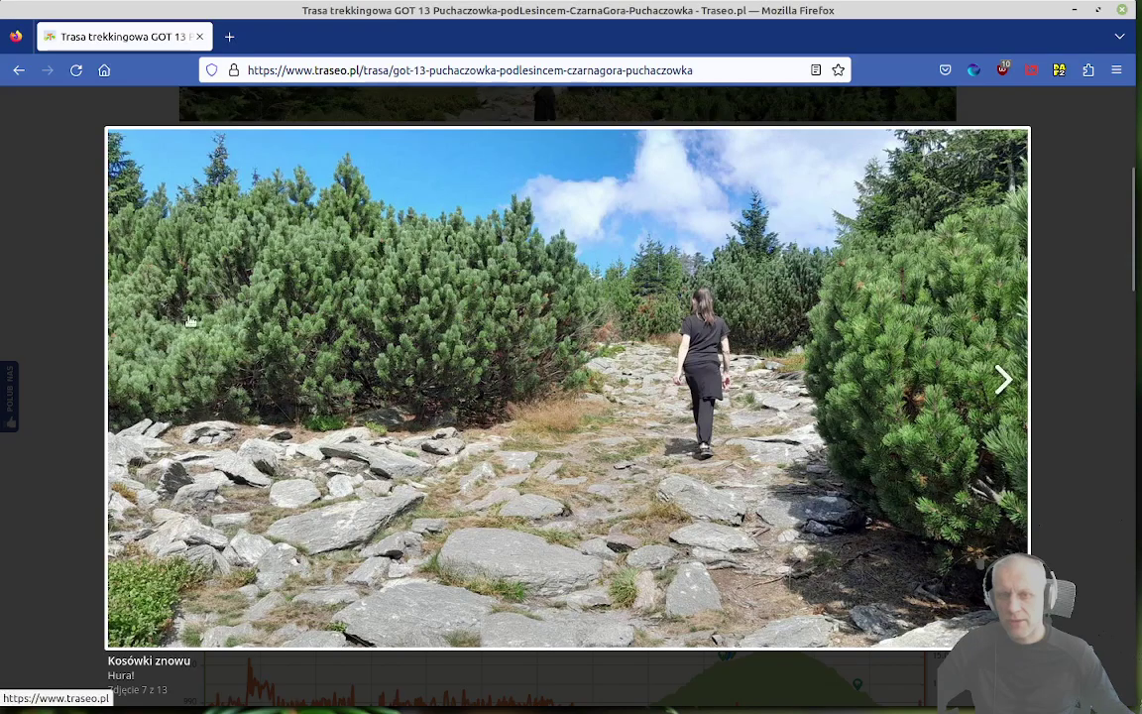
{"action": "left_click", "coordinate": [124, 389]}
{"action": "left_click", "coordinate": [124, 390]}
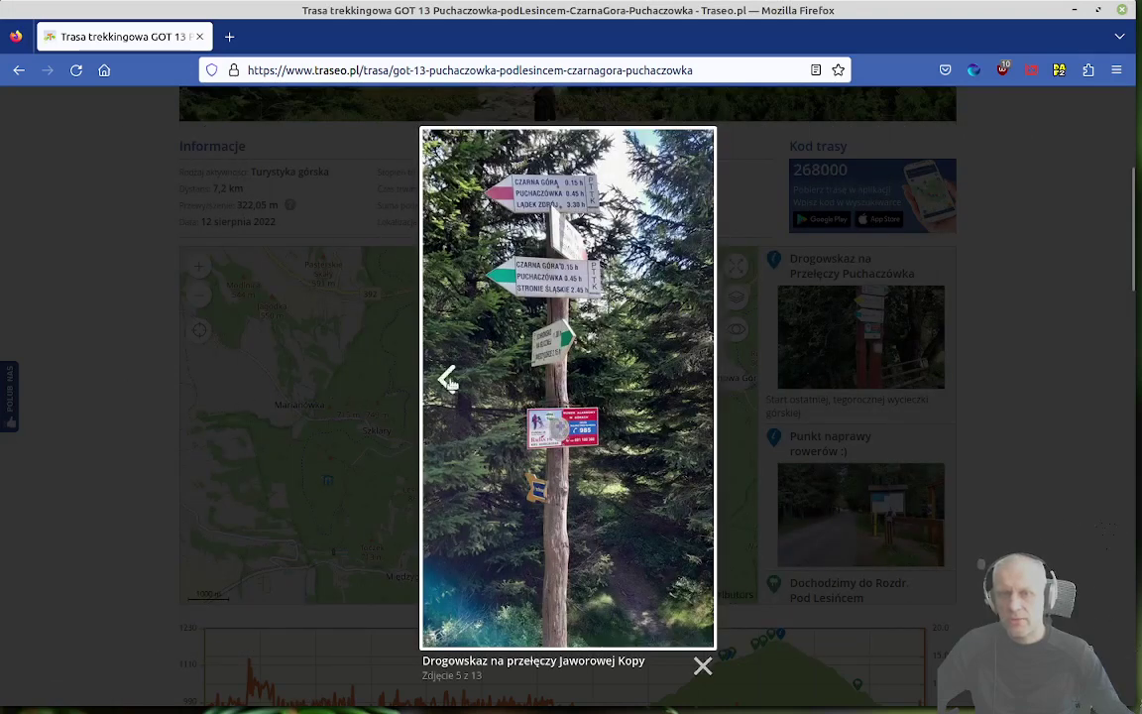
{"action": "left_click", "coordinate": [448, 380]}
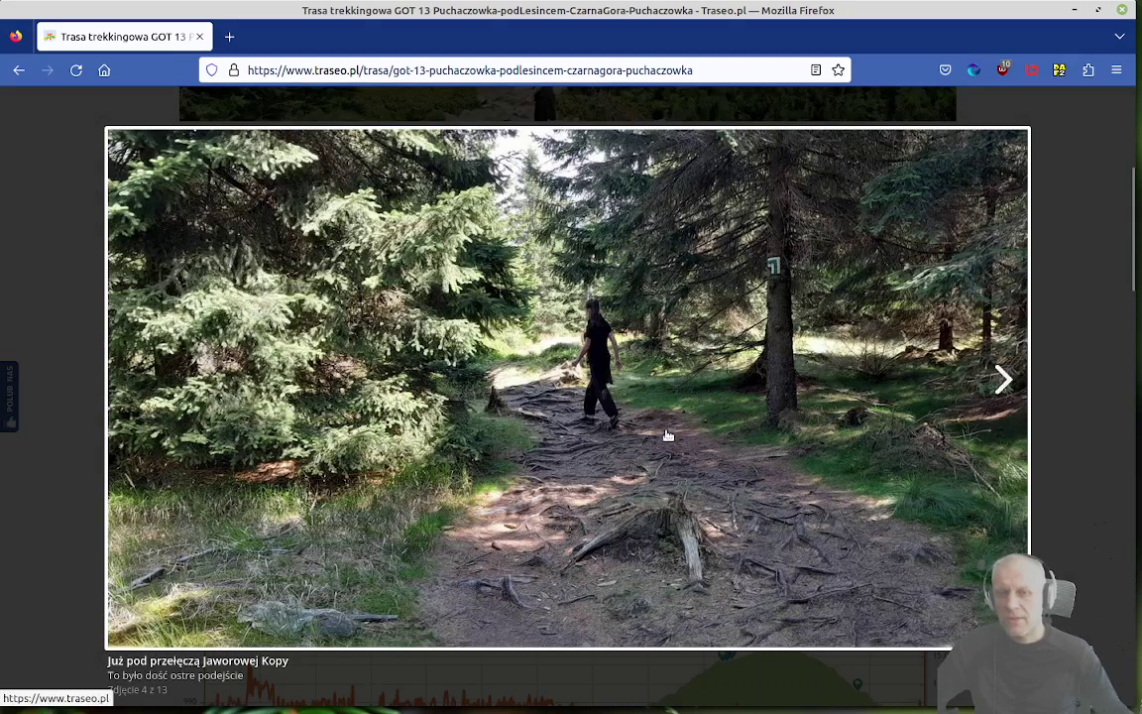
{"action": "right_click", "coordinate": [539, 398]}
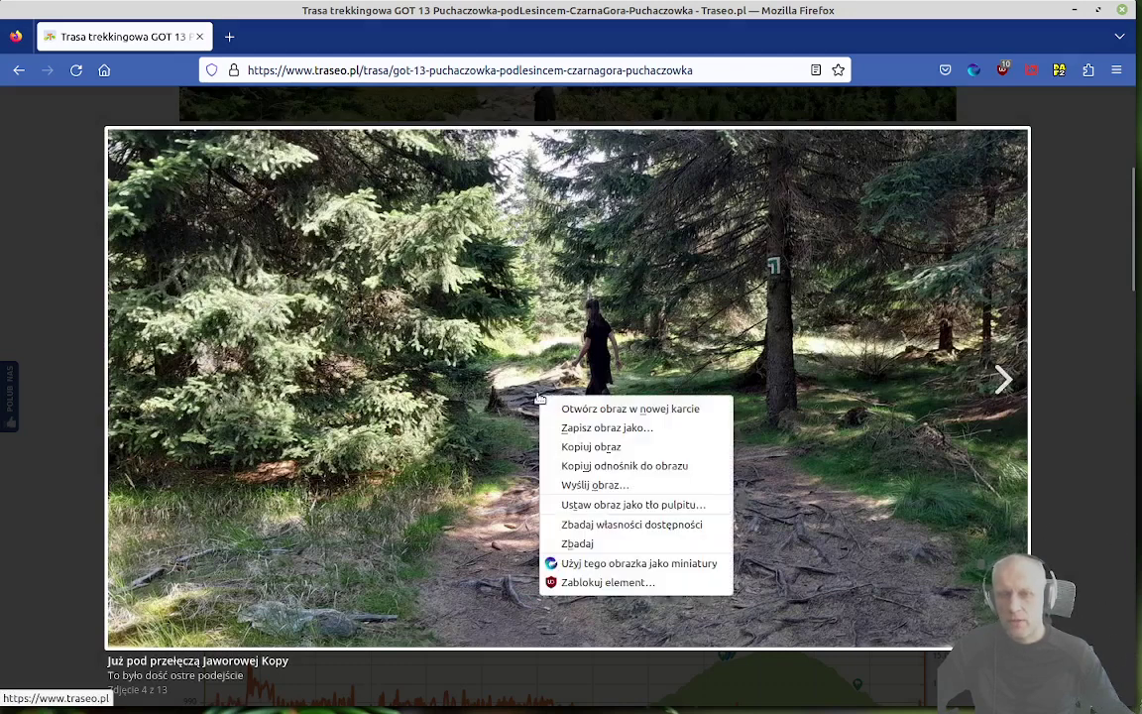
{"action": "left_click", "coordinate": [570, 446]}
Step: Return to GIMP and paste the forest trail photo as a new layer above the others
{"action": "key", "text": "alt+Tab"}
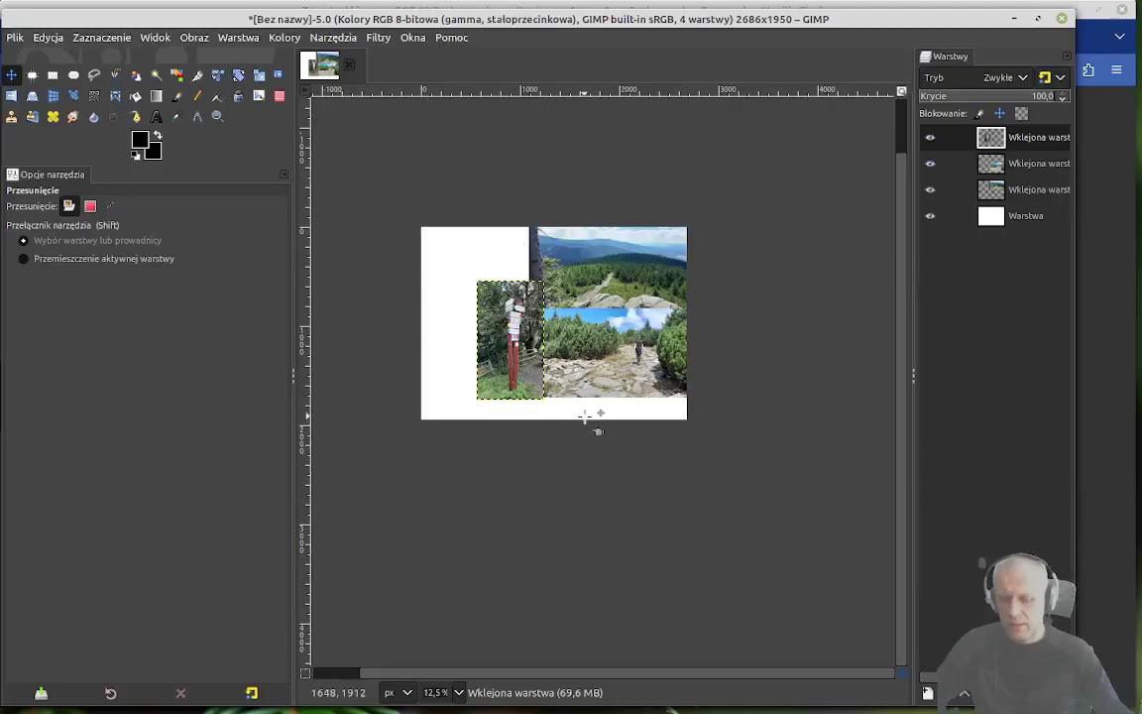
{"action": "key", "text": "alt"}
{"action": "key", "text": "ctrl+v"}
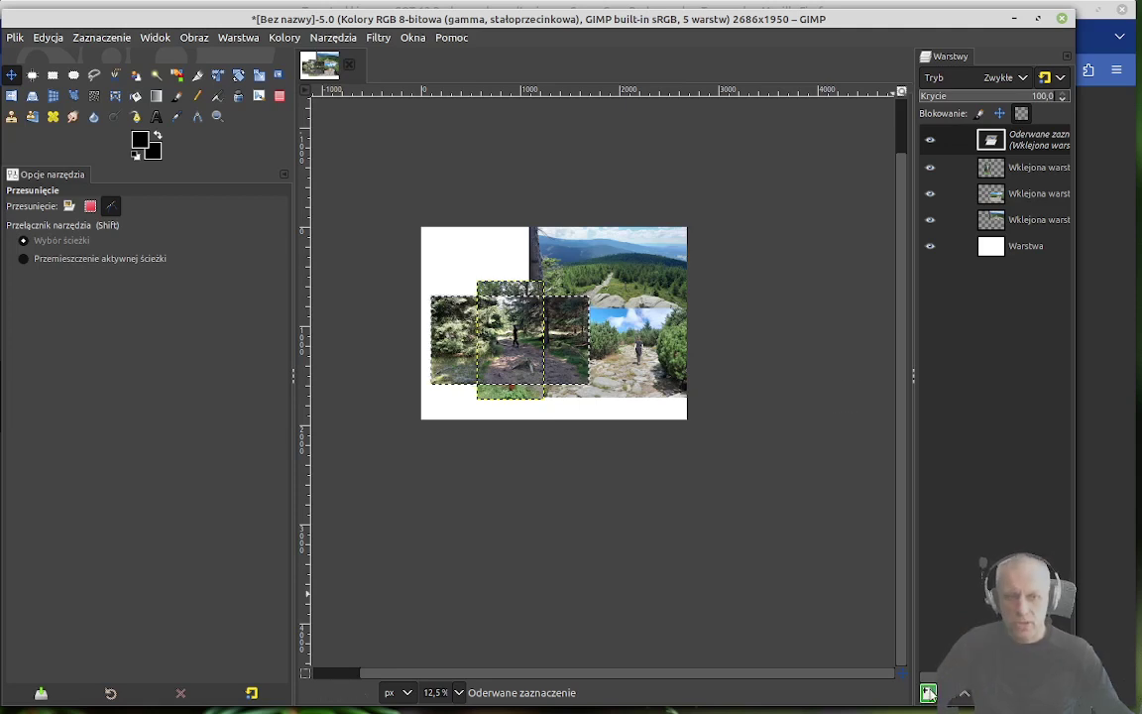
{"action": "key", "text": "shift+ctrl+n"}
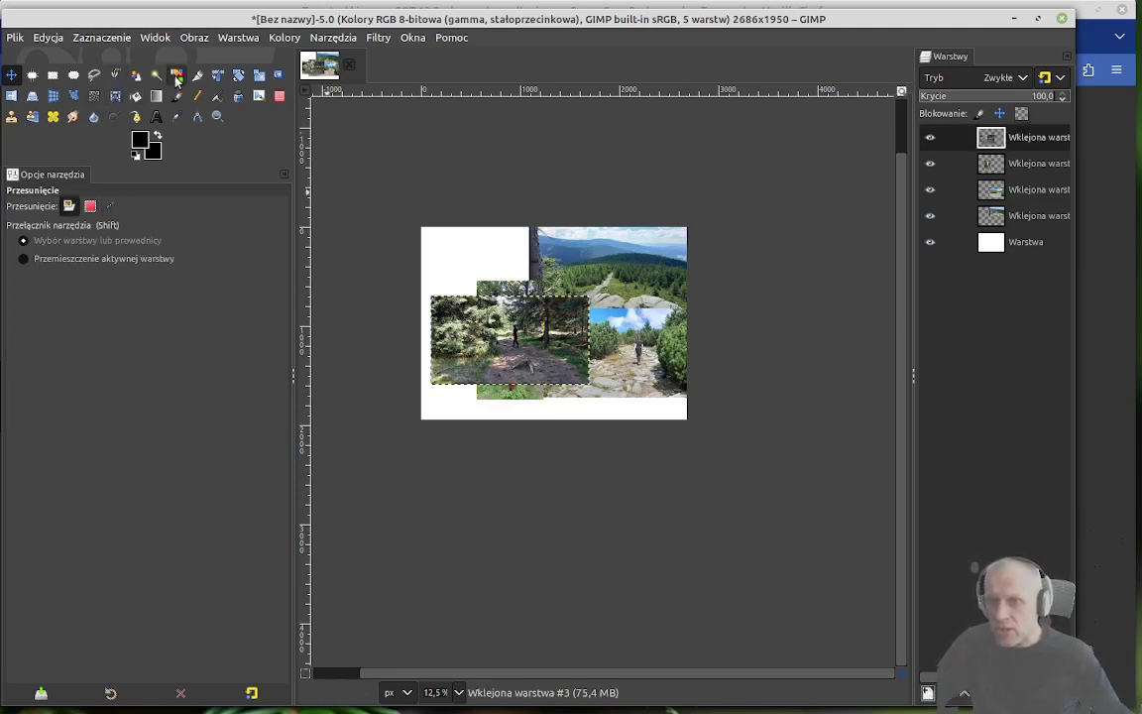
Step: Scale the forest trail layer to about 2728 × 1972 px so it covers the whole canvas
{"action": "left_click", "coordinate": [259, 75]}
{"action": "left_click_drag", "start_coordinate": [525, 284], "coordinate": [680, 238]}
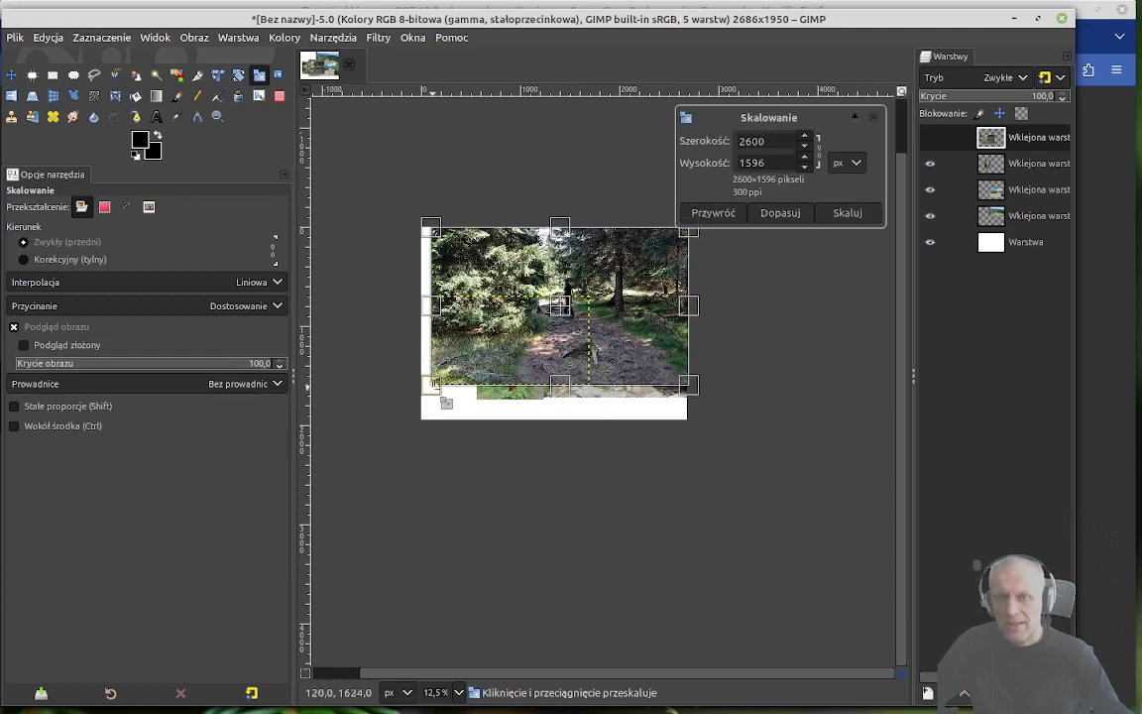
{"action": "left_click_drag", "start_coordinate": [431, 385], "coordinate": [418, 424]}
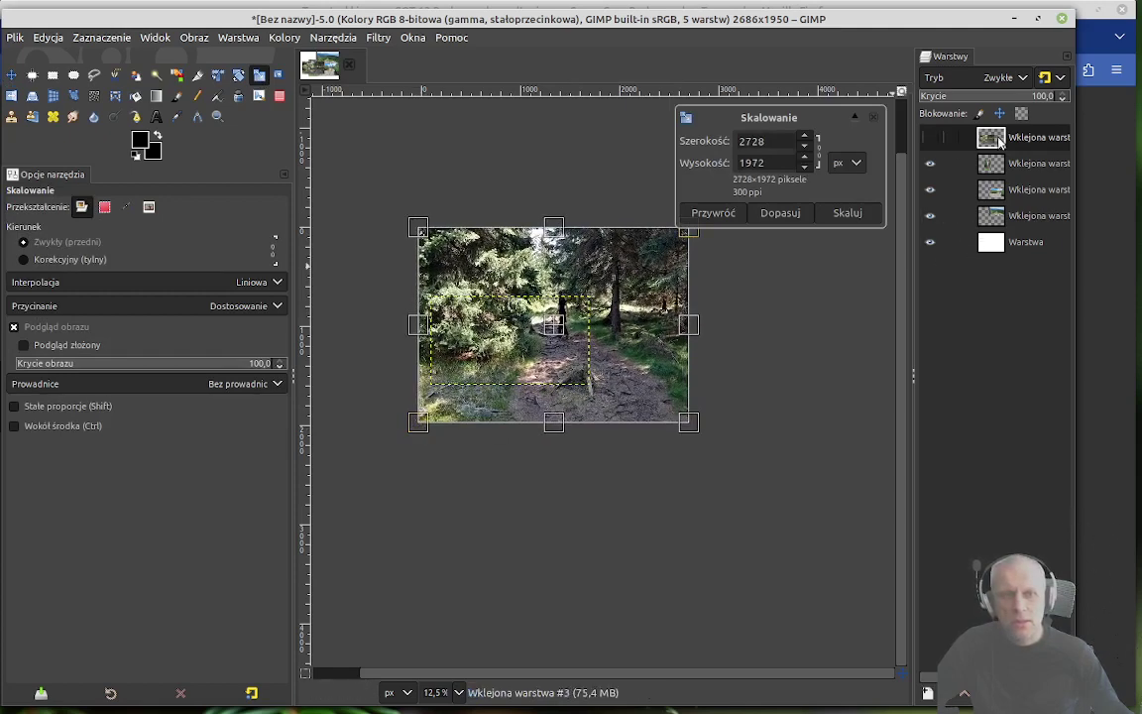
{"action": "left_click", "coordinate": [847, 214]}
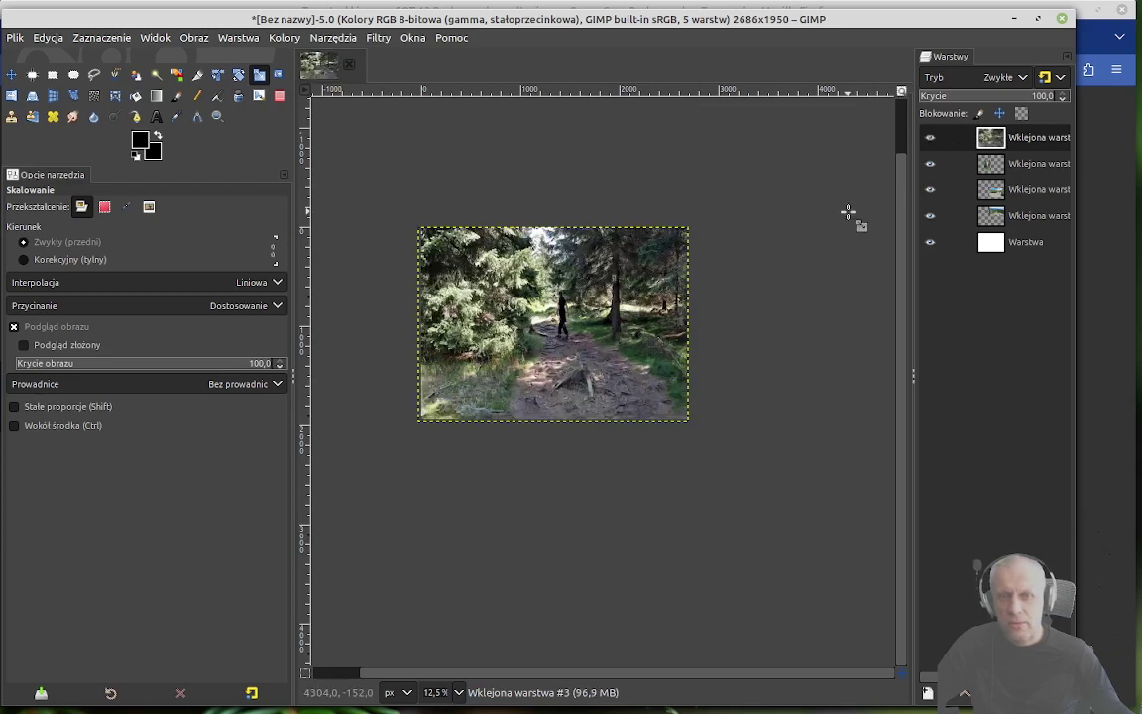
Step: Move the forest trail layer below the other photos as the background and delete the white layer
{"action": "left_click_drag", "start_coordinate": [994, 143], "coordinate": [992, 223]}
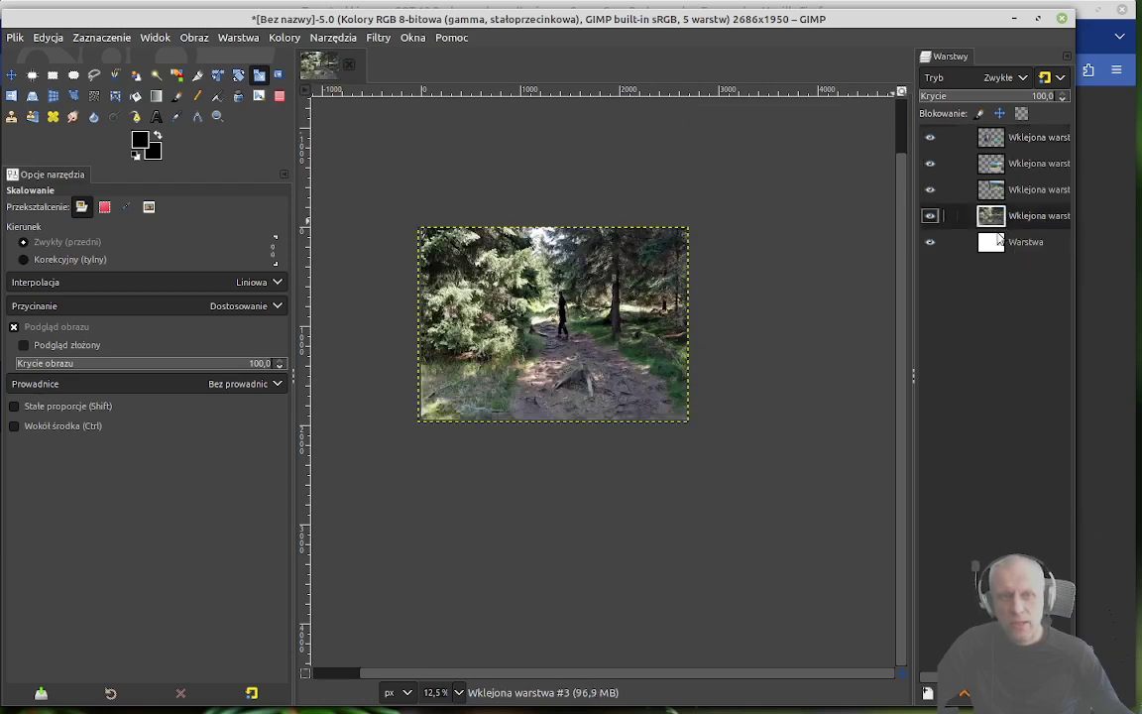
{"action": "left_click", "coordinate": [985, 245]}
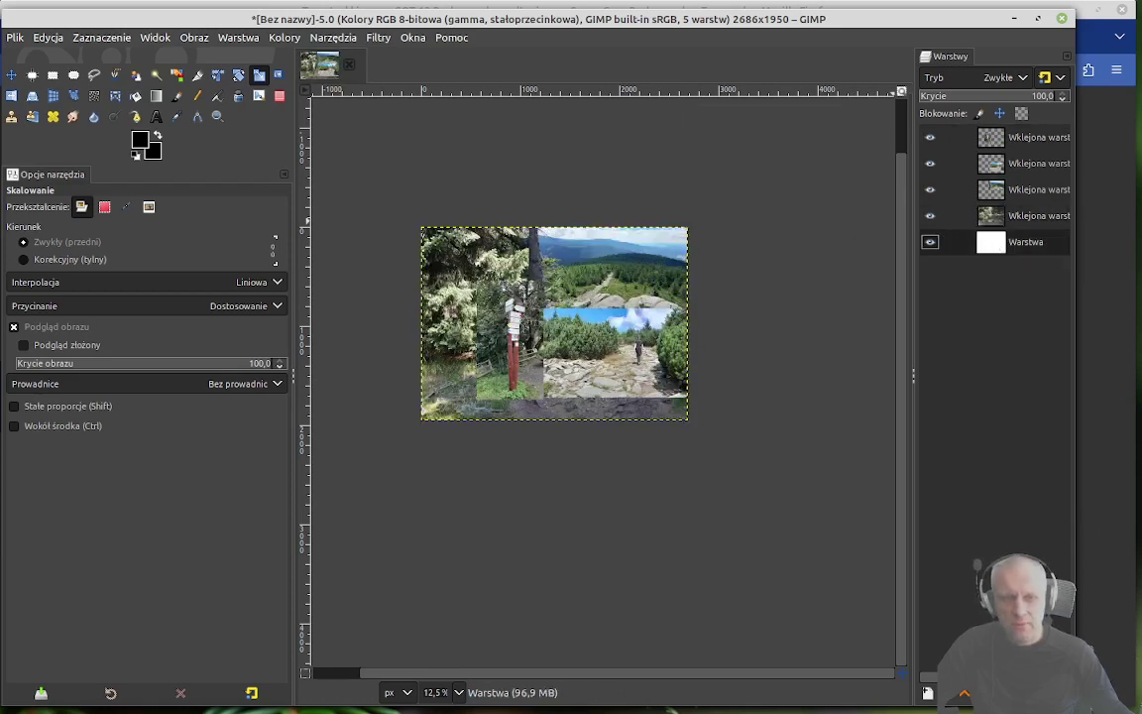
{"action": "key", "text": "Delete"}
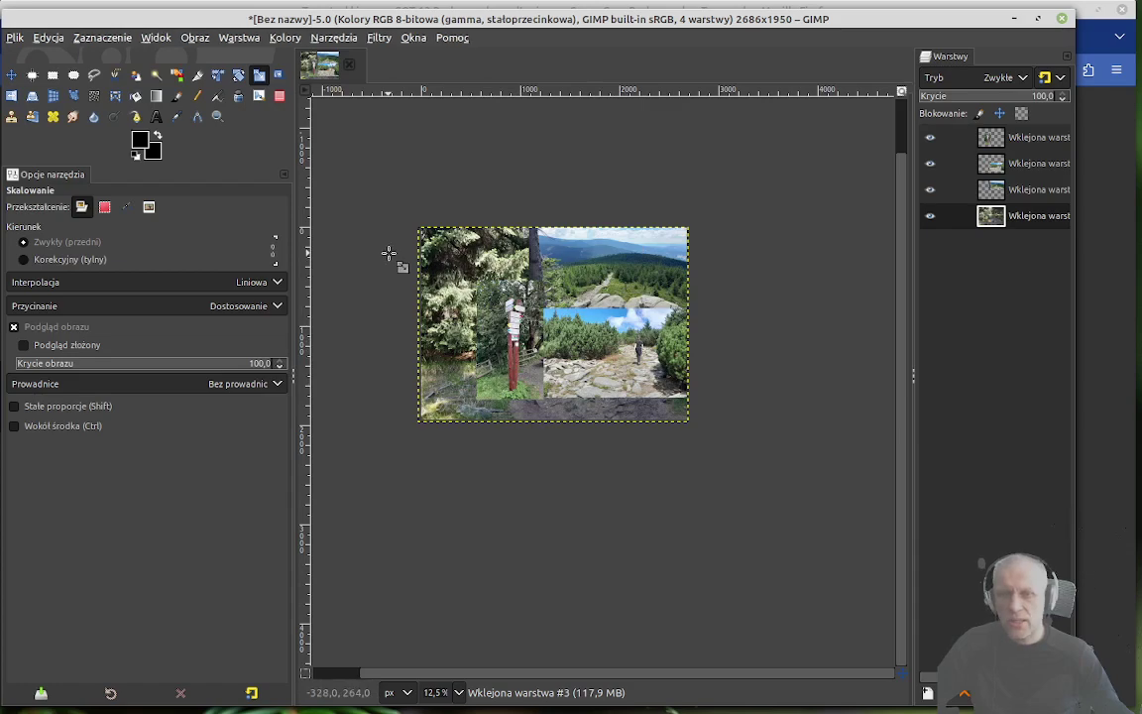
Step: Switch to Firefox, go to the "Dochodzimy do Rozdr. Pod Lesińcem" photo and copy the image
{"action": "key", "text": "alt+Tab"}
{"action": "left_click", "coordinate": [133, 382]}
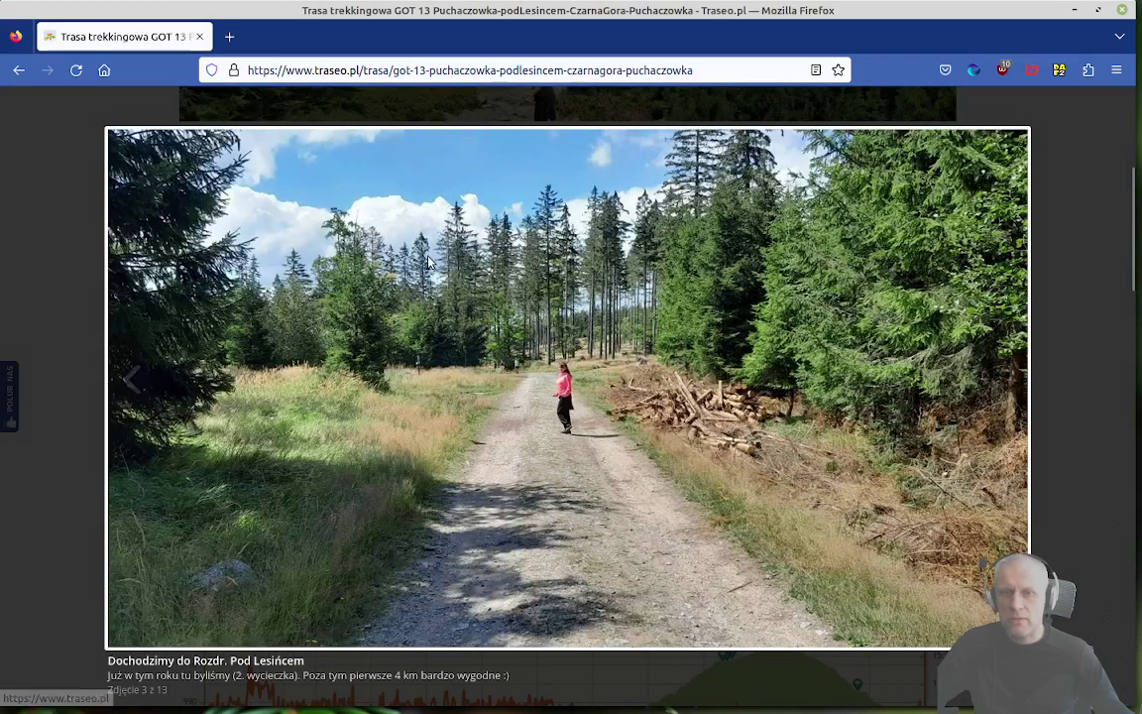
{"action": "right_click", "coordinate": [430, 260]}
{"action": "left_click", "coordinate": [472, 315]}
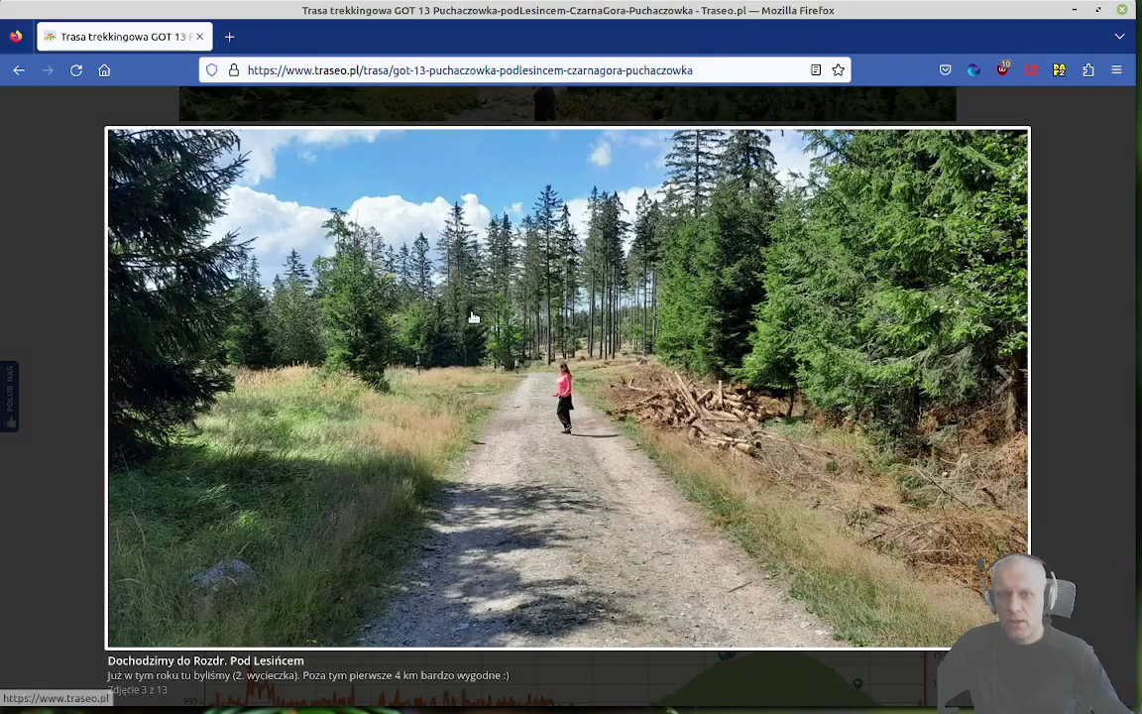
Step: Return to GIMP, paste the gravel road photo as a new layer and move it to the canvas's upper-left corner
{"action": "key", "text": "alt+Tab"}
{"action": "key", "text": "ctrl+v"}
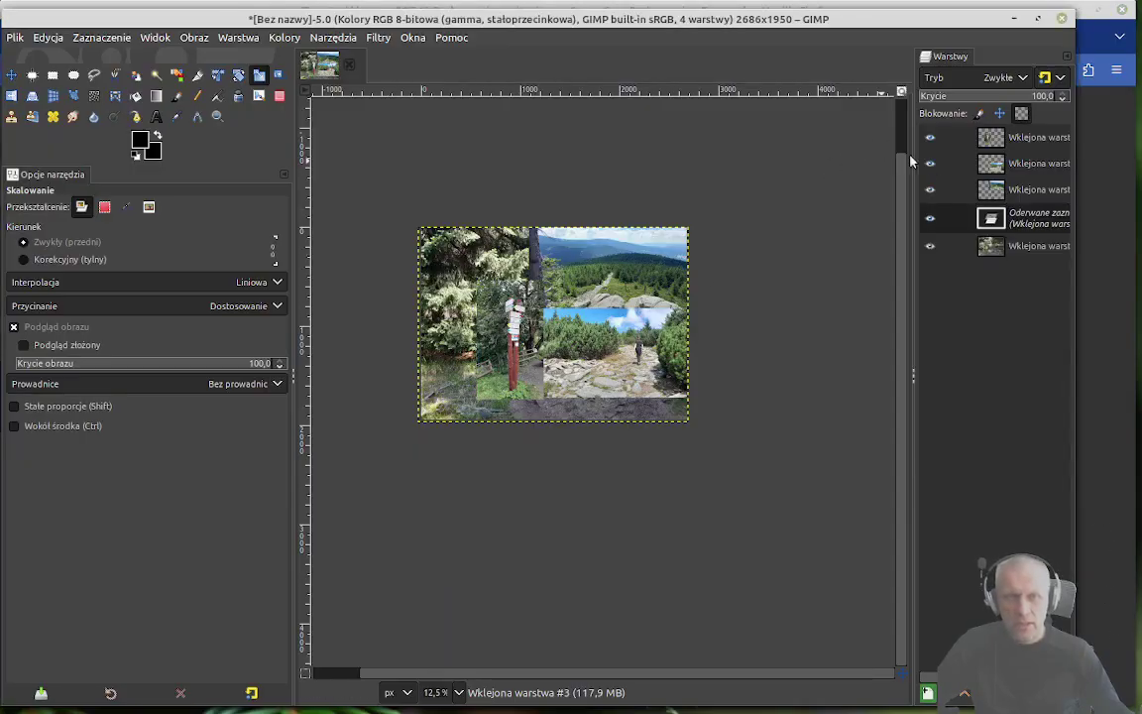
{"action": "left_click", "coordinate": [929, 694]}
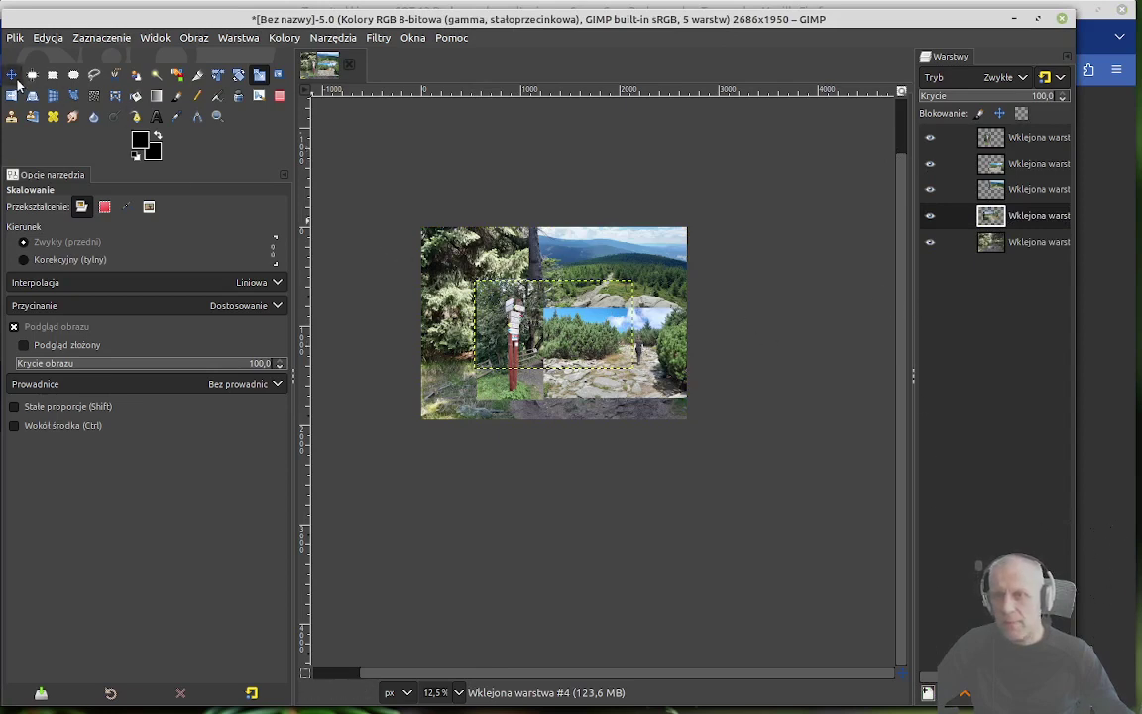
{"action": "left_click", "coordinate": [12, 75]}
{"action": "left_click_drag", "start_coordinate": [592, 354], "coordinate": [526, 287]}
{"action": "left_click", "coordinate": [583, 337]}
Step: Move the signpost photo down to the canvas's bottom edge, the stony path to the lower-right corner, and the mountain photo slightly down
{"action": "left_click_drag", "start_coordinate": [515, 344], "coordinate": [559, 363]}
{"action": "mouse_move", "coordinate": [653, 381]}
{"action": "left_mouse_down"}
{"action": "mouse_move", "coordinate": [632, 347]}
{"action": "mouse_move", "coordinate": [653, 382]}
{"action": "left_mouse_up"}
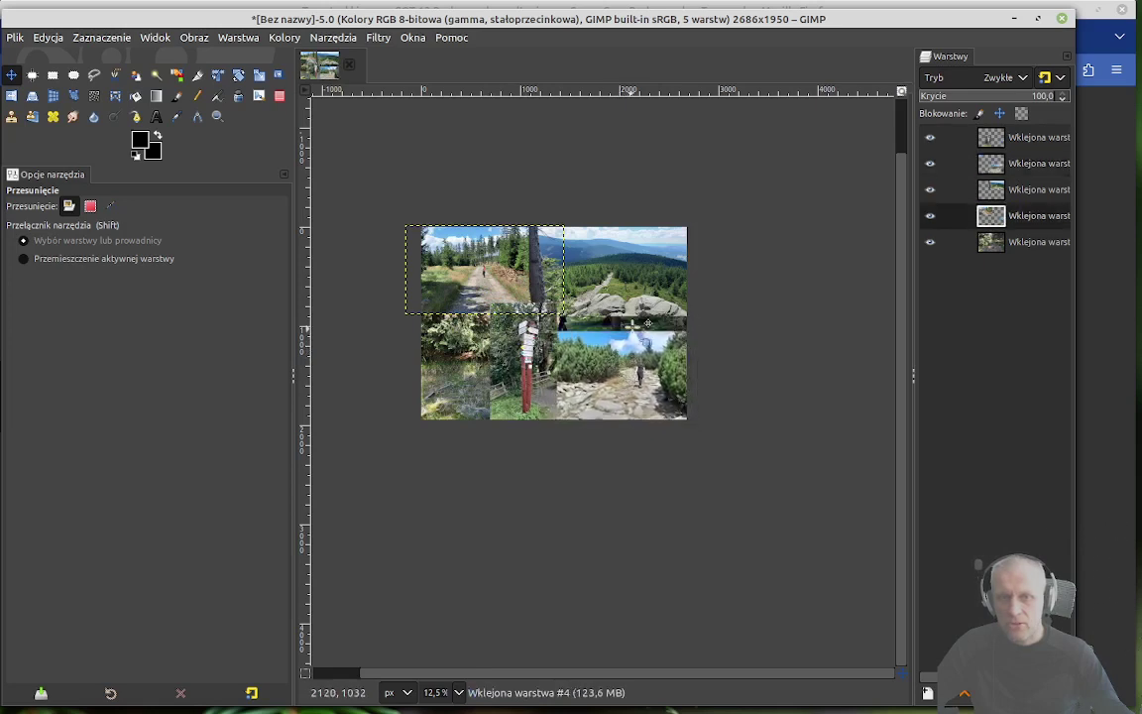
{"action": "mouse_move", "coordinate": [638, 291]}
{"action": "left_mouse_down"}
{"action": "mouse_move", "coordinate": [643, 308]}
{"action": "mouse_move", "coordinate": [653, 302]}
{"action": "mouse_move", "coordinate": [639, 302]}
{"action": "left_mouse_up"}
{"action": "left_click", "coordinate": [492, 376]}
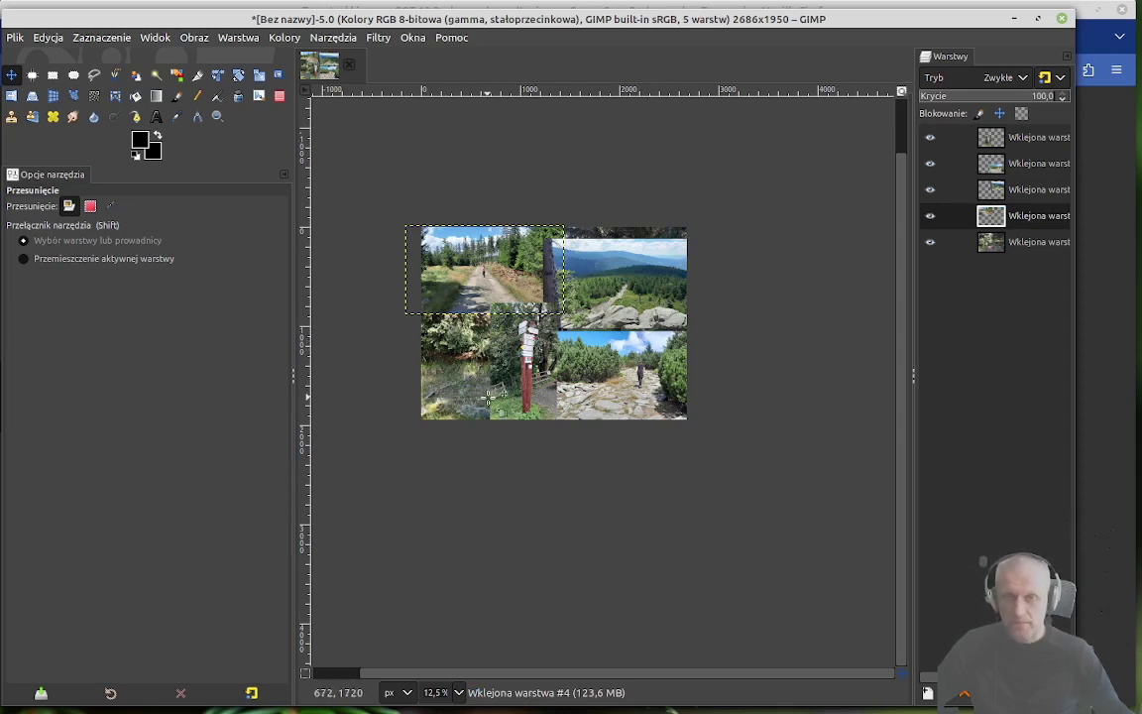
Step: Add the text "Pozdrowienia z Kotliny Kłodzkiej" in Cookbook Title Medium at 55 px, starting at the lower left edge of the collage
{"action": "left_click", "coordinate": [158, 120]}
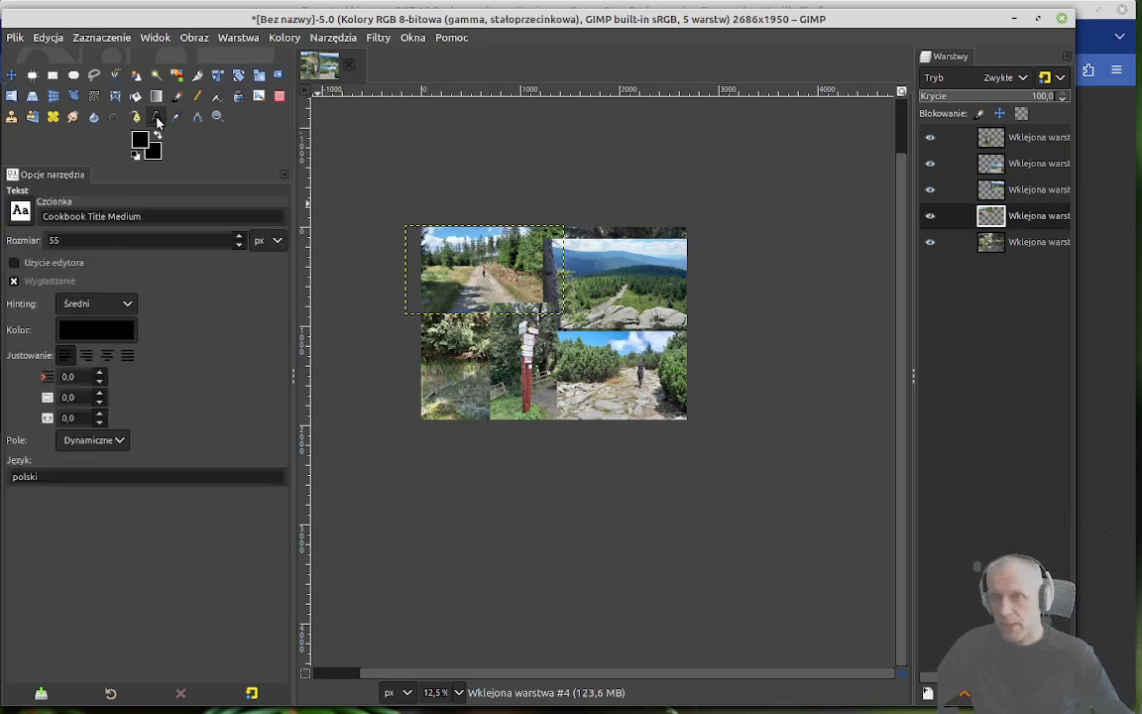
{"action": "left_click", "coordinate": [156, 215]}
{"action": "left_click_drag", "start_coordinate": [117, 214], "coordinate": [56, 206]}
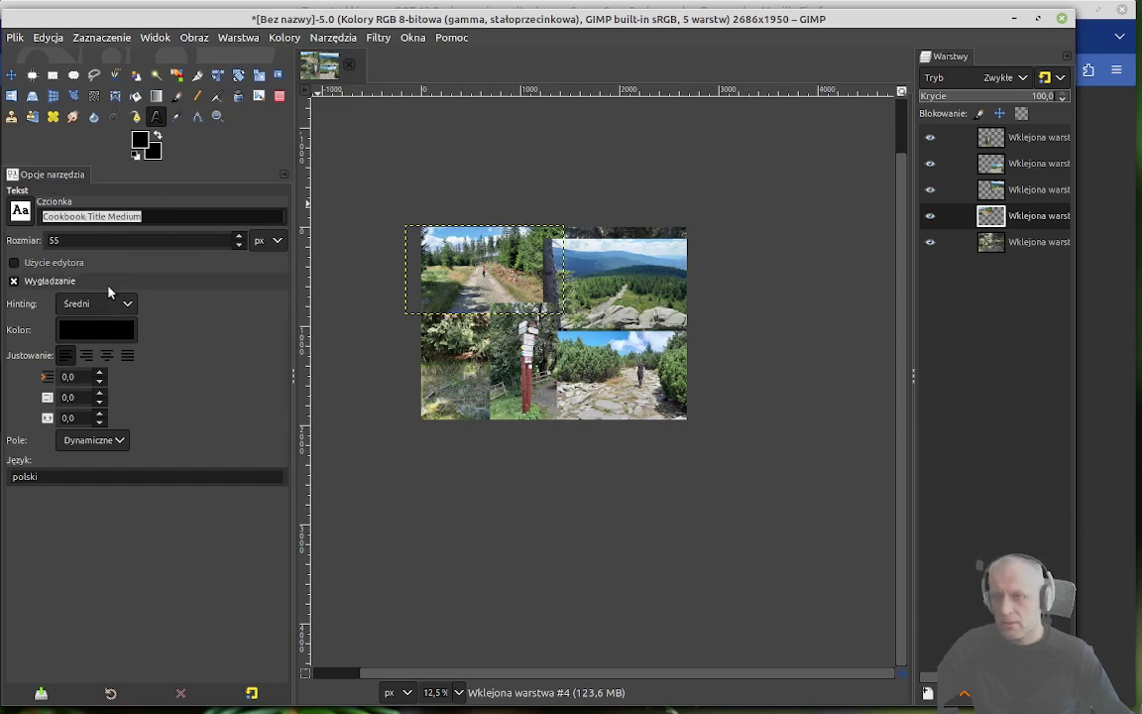
{"action": "left_click", "coordinate": [426, 370]}
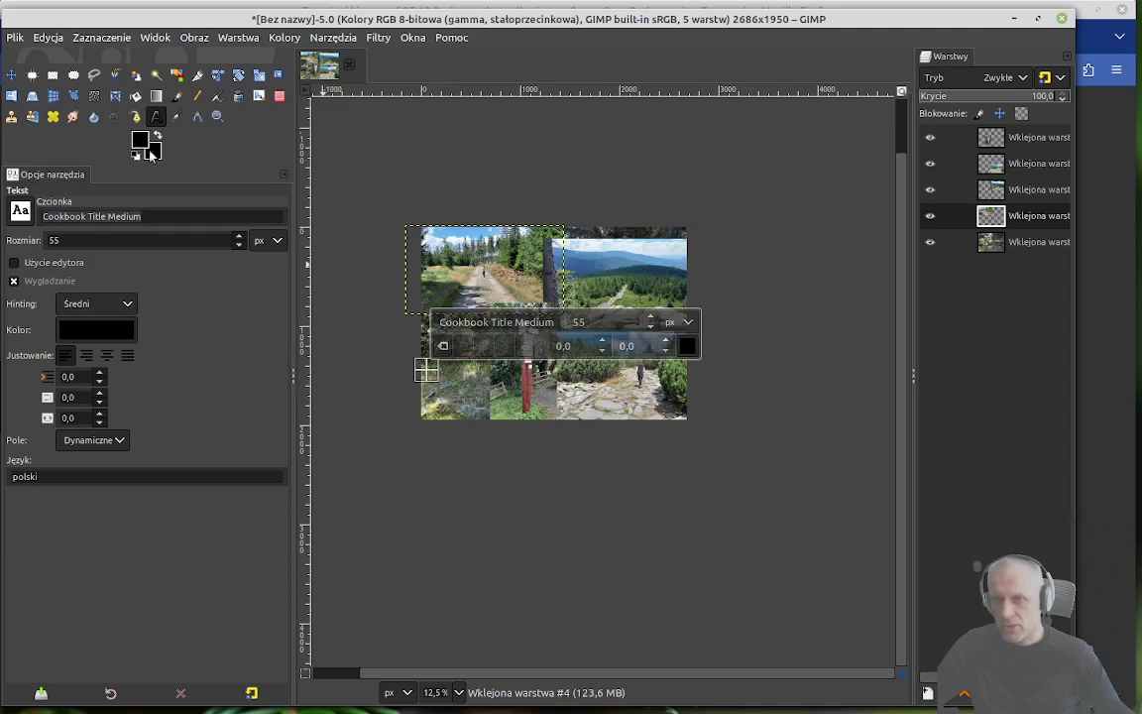
{"action": "type", "text": "Po"}
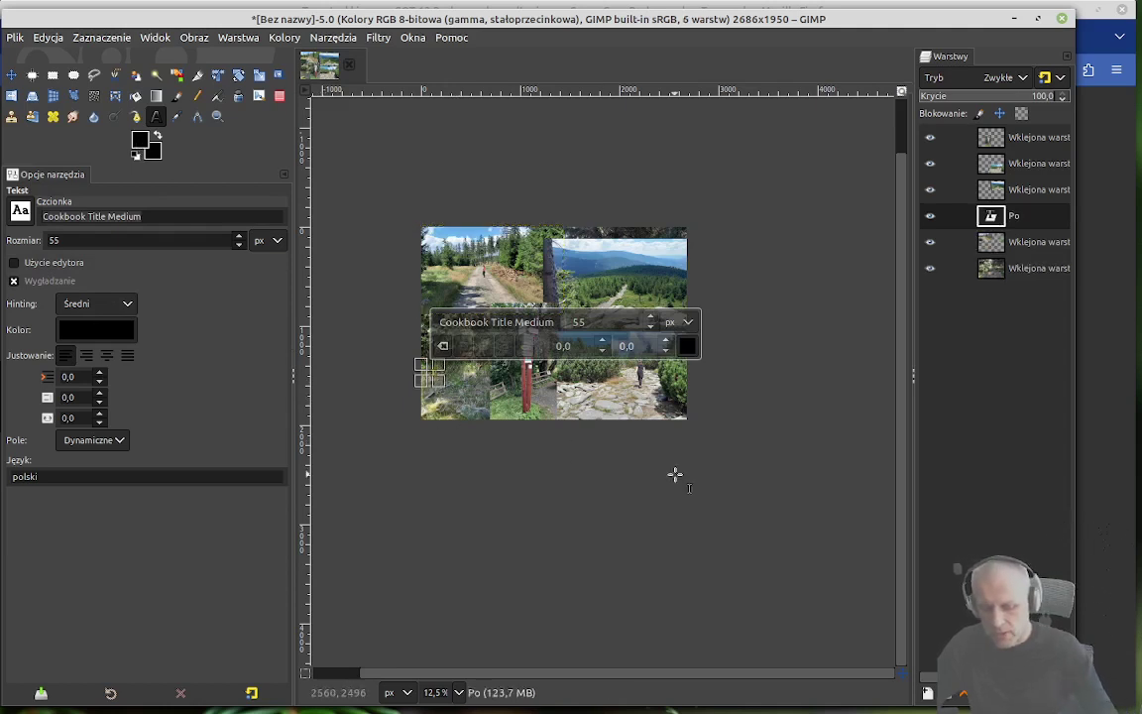
{"action": "type", "text": "zdrowienia"}
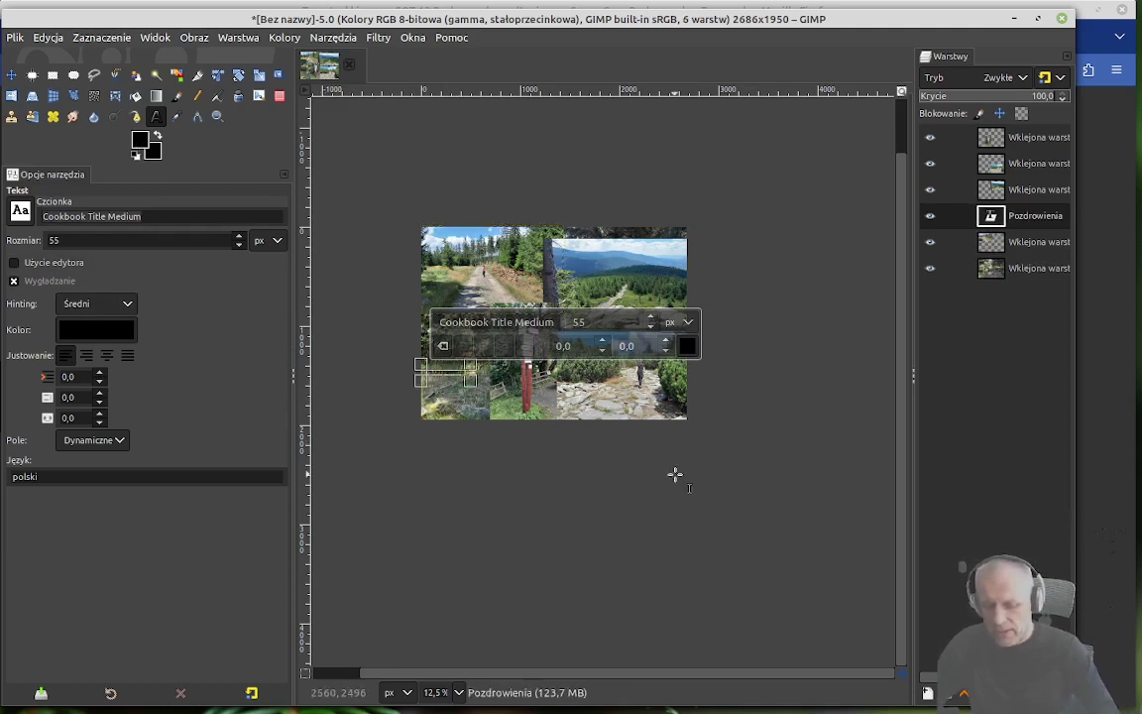
{"action": "type", "text": " z Kotliny"}
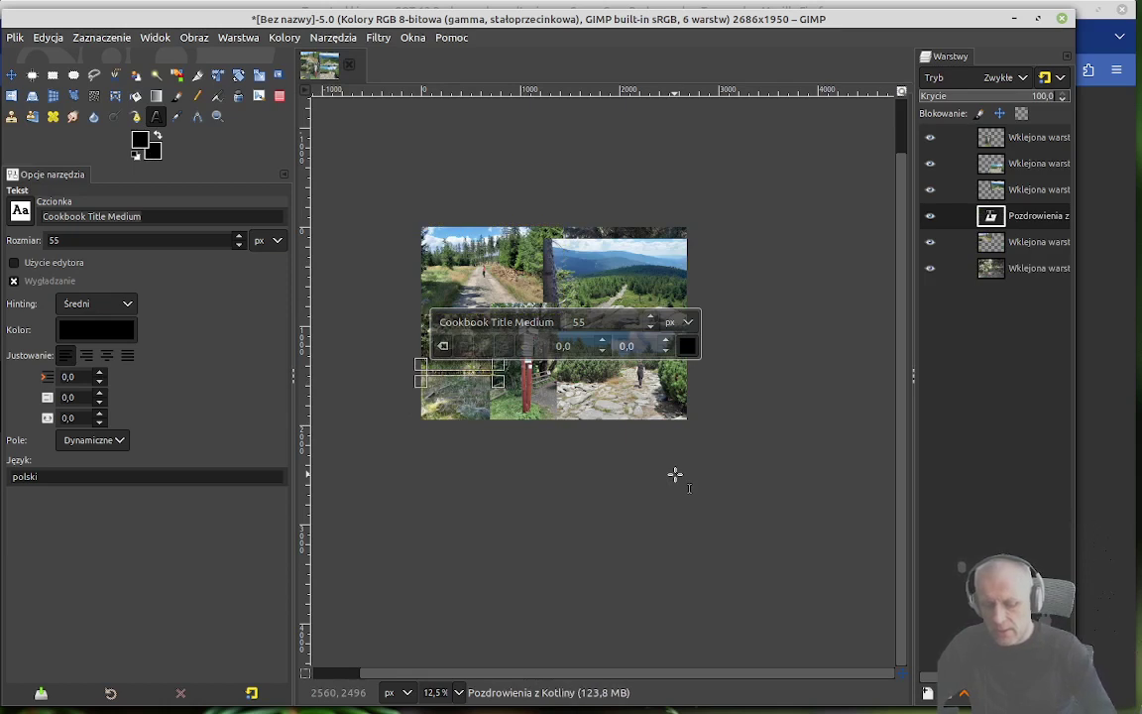
{"action": "type", "text": " Kłodzki"}
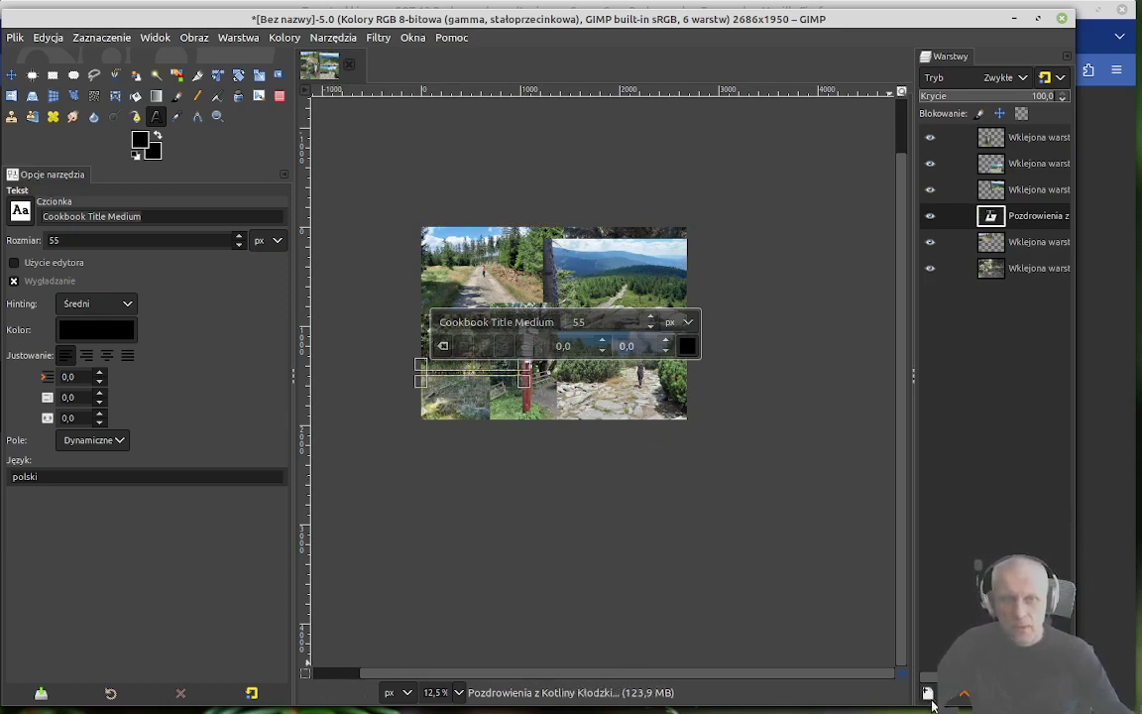
Step: Try to set the greeting text's size to 150 px
{"action": "left_click_drag", "start_coordinate": [523, 317], "coordinate": [555, 317]}
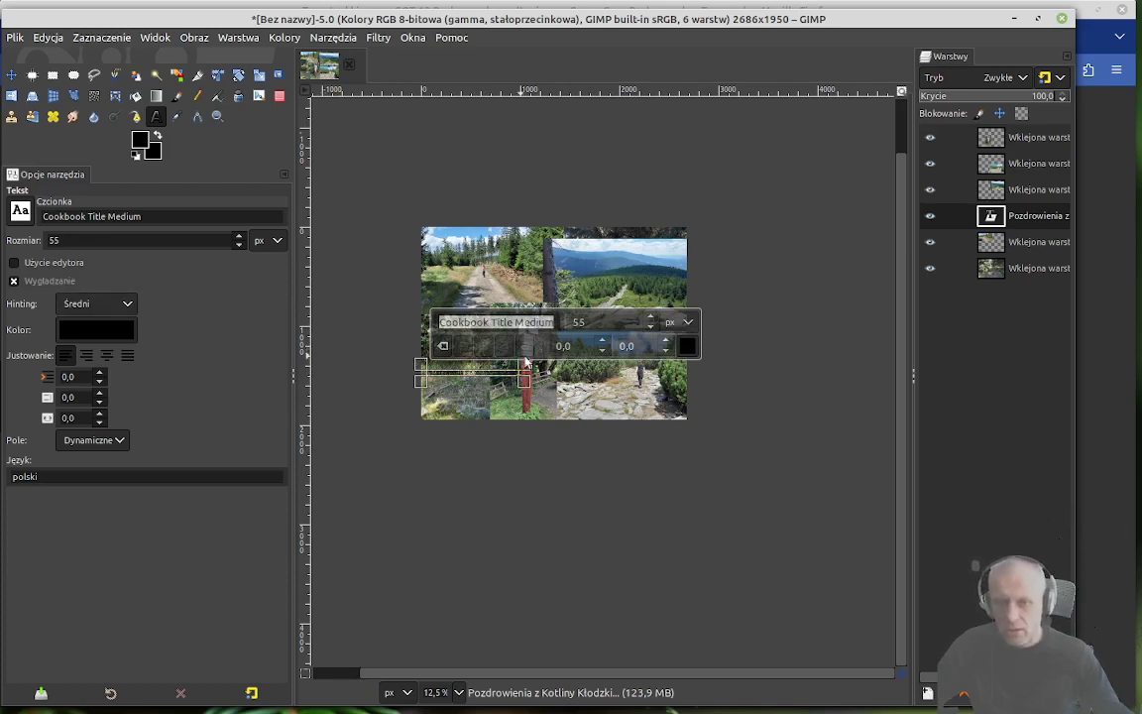
{"action": "key", "text": "Tab"}
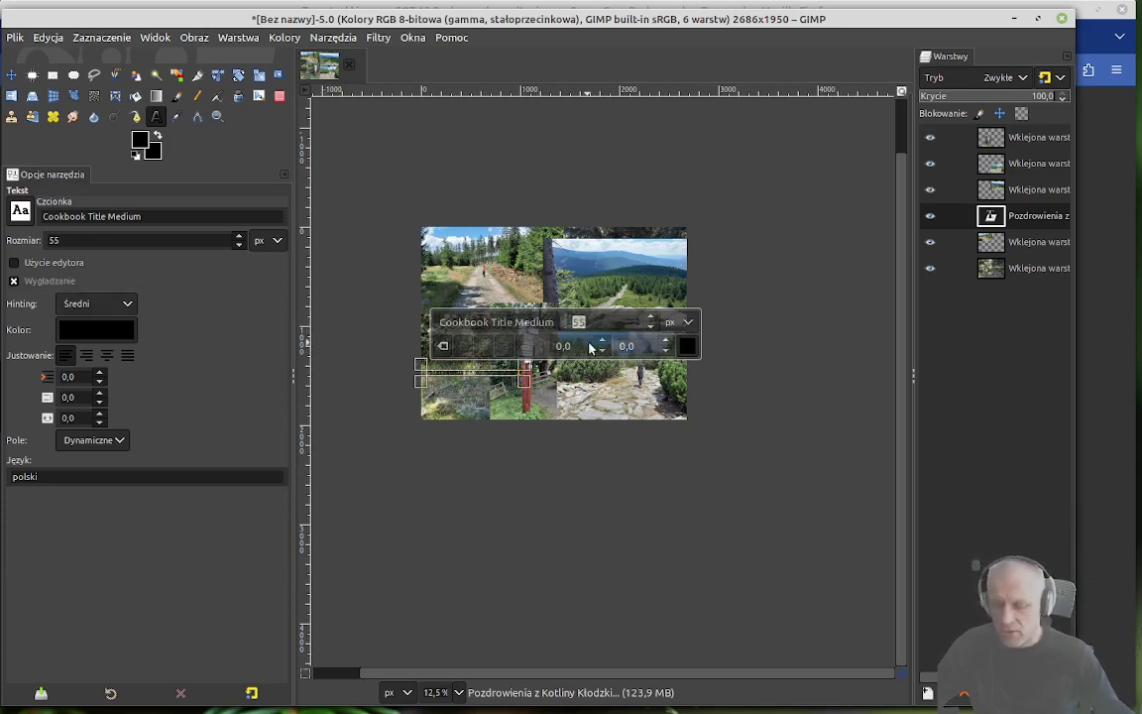
{"action": "type", "text": "150"}
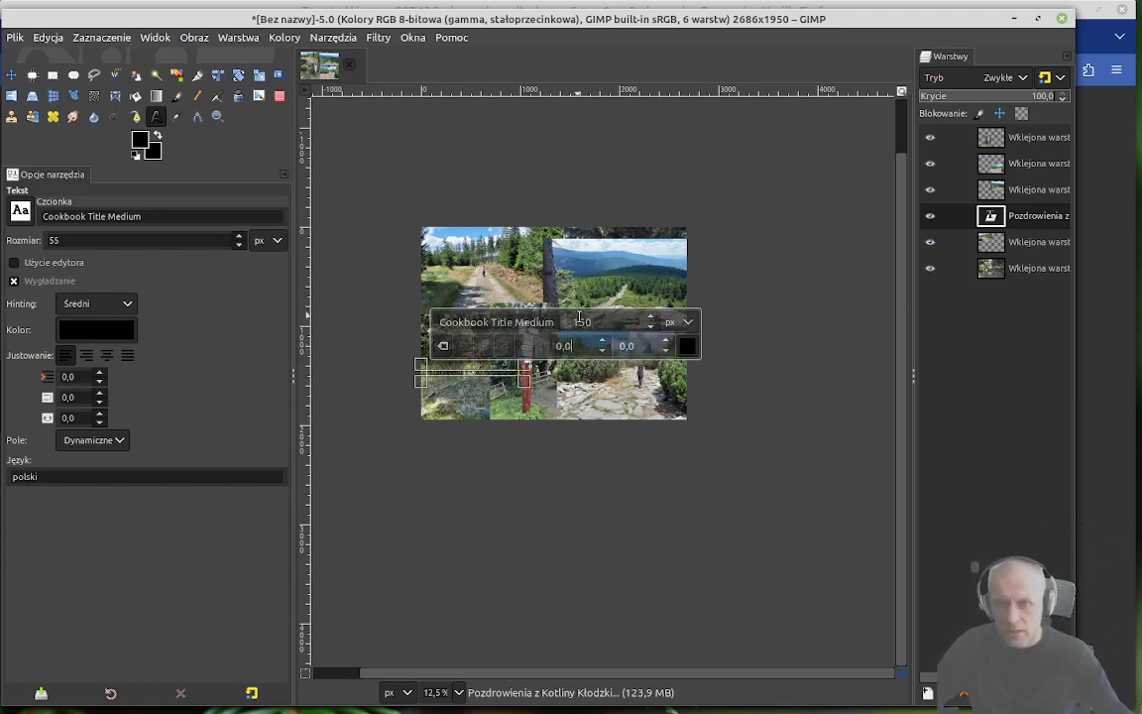
{"action": "key", "text": "Tab"}
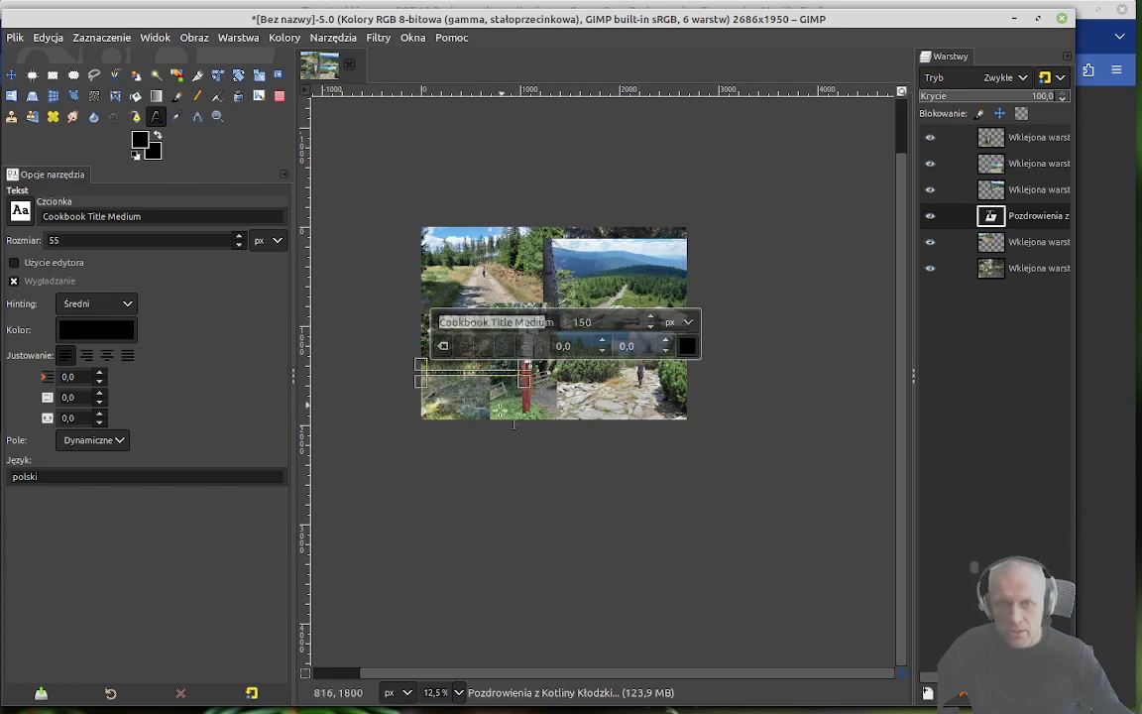
{"action": "left_click", "coordinate": [986, 243]}
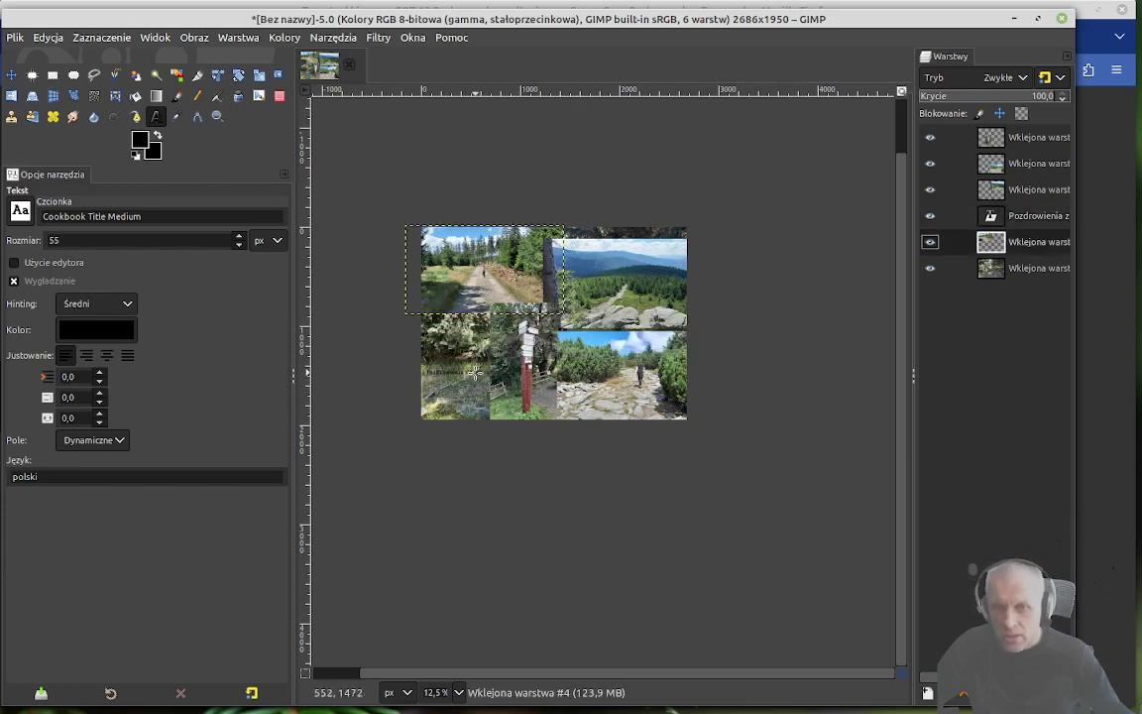
{"action": "left_click", "coordinate": [1027, 222]}
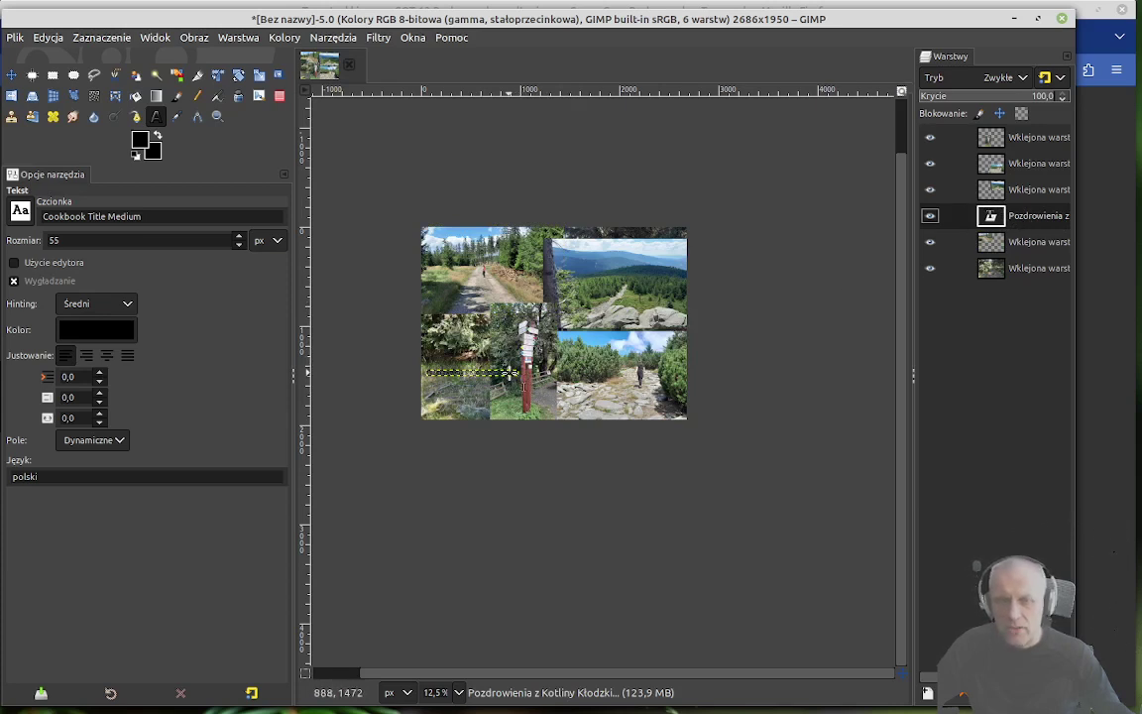
Step: Select the whole greeting text, set its size to 155 px and change its colour to white (ffffff)
{"action": "left_click", "coordinate": [507, 371]}
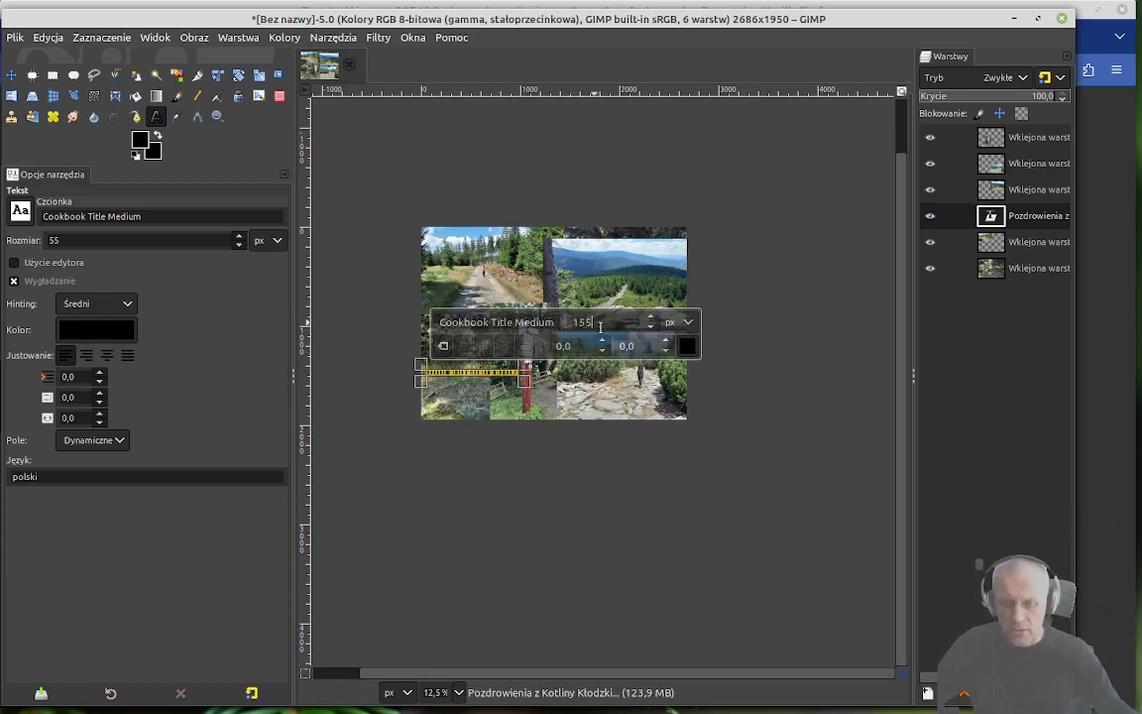
{"action": "key", "text": "Return"}
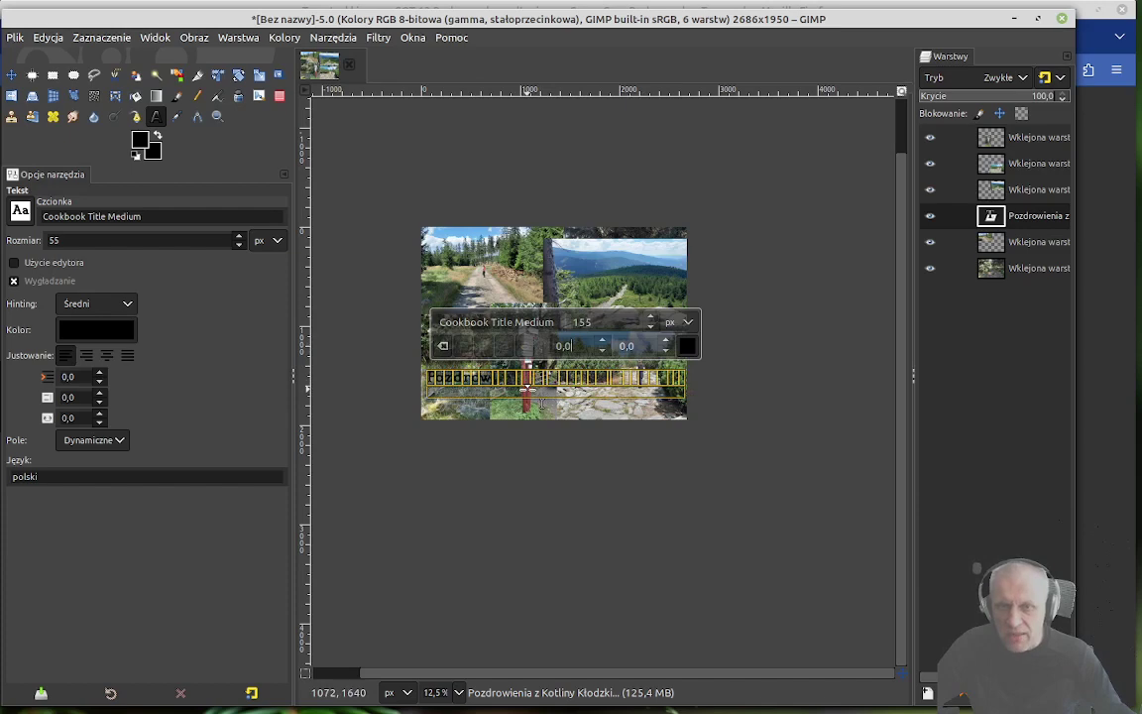
{"action": "left_click", "coordinate": [686, 346]}
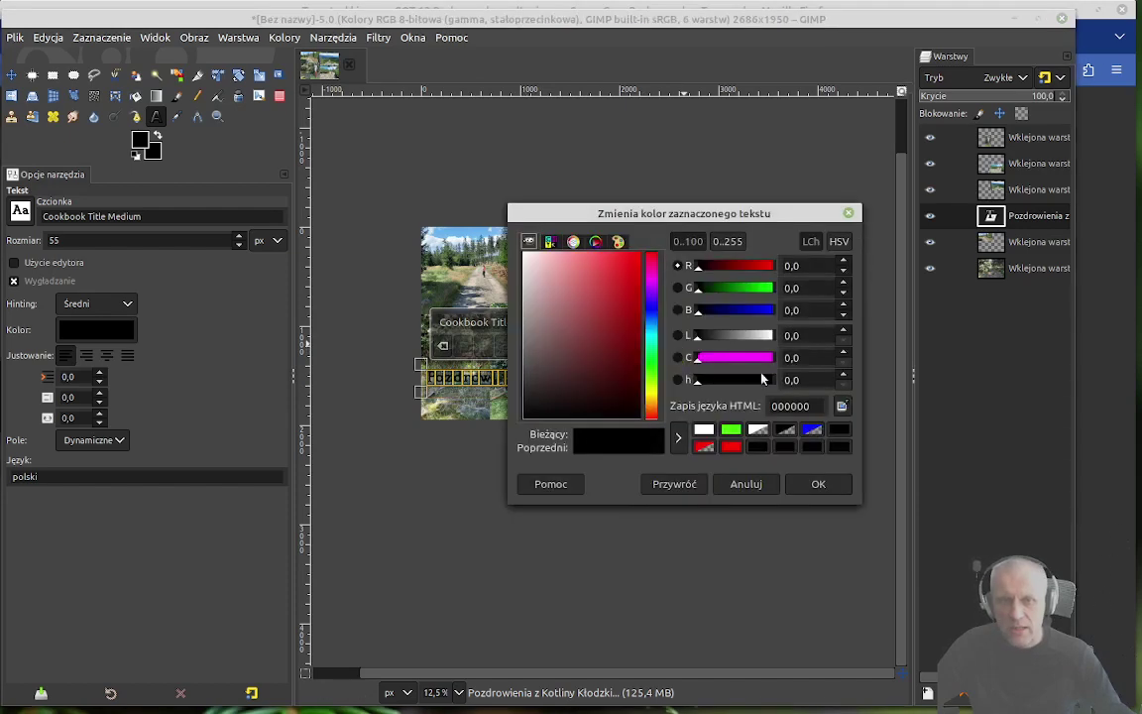
{"action": "left_click", "coordinate": [704, 429]}
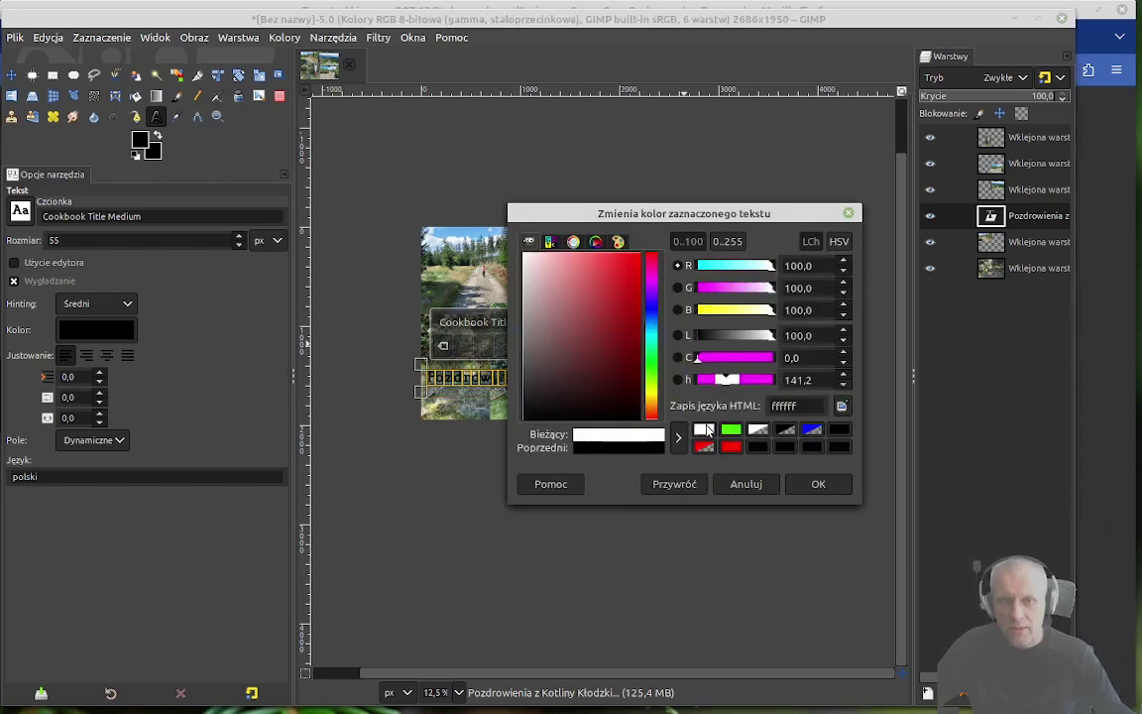
{"action": "left_click", "coordinate": [818, 484]}
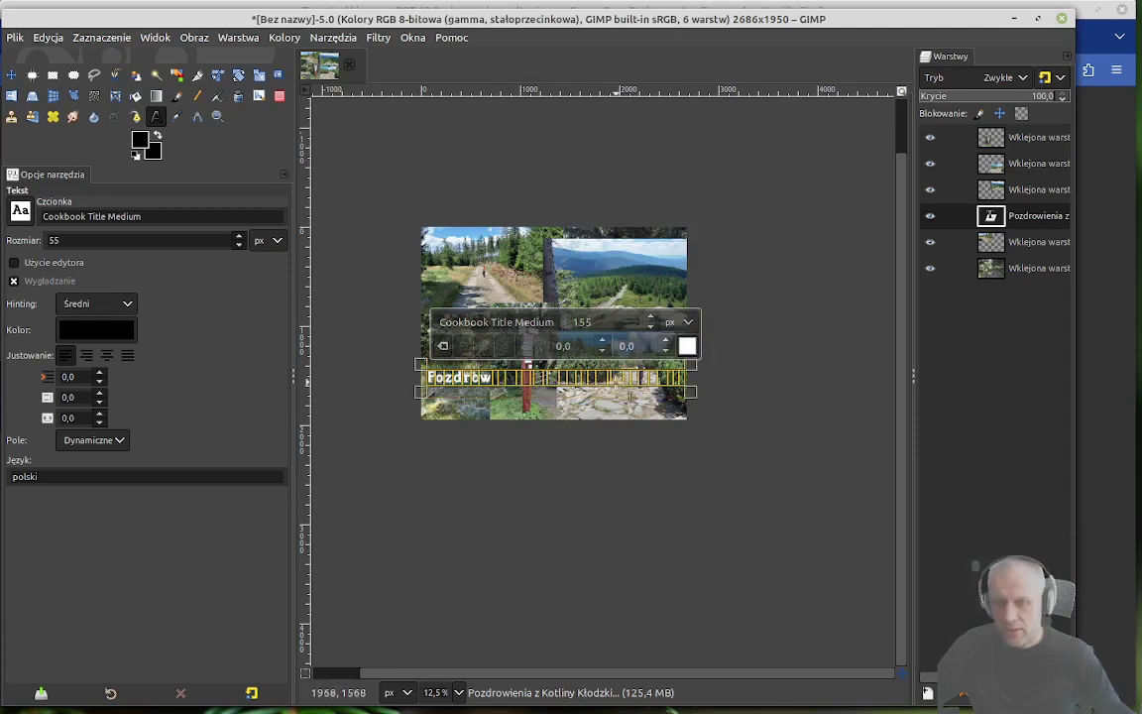
{"action": "left_click", "coordinate": [686, 346]}
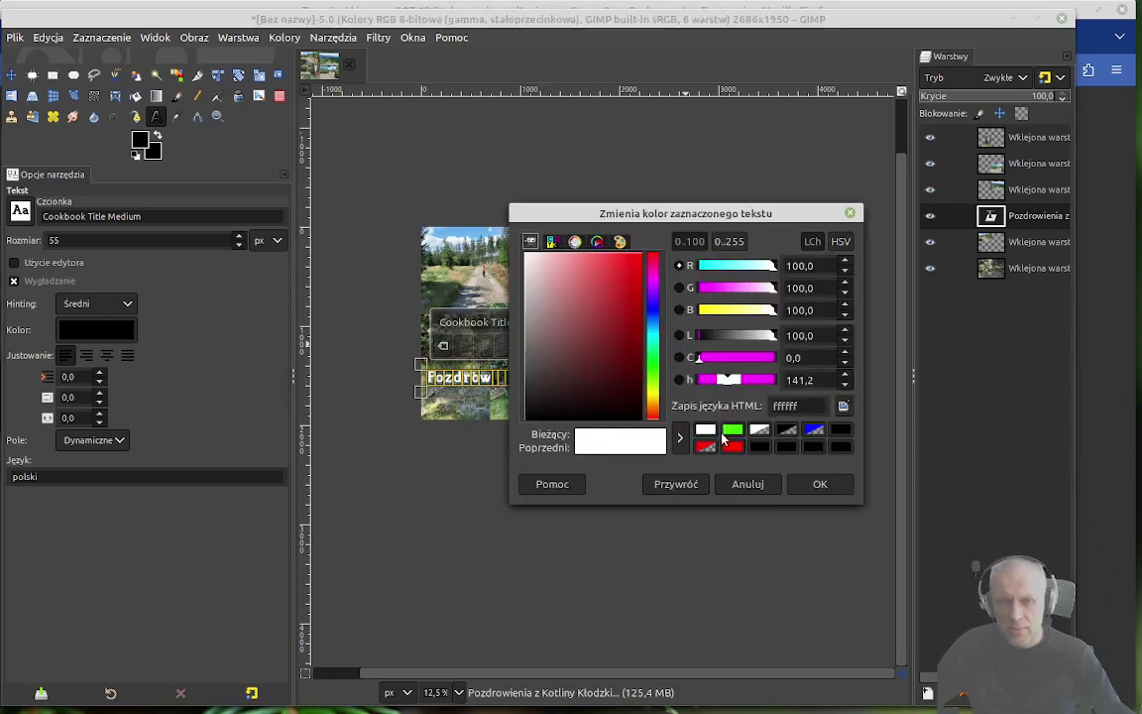
{"action": "left_click", "coordinate": [811, 484]}
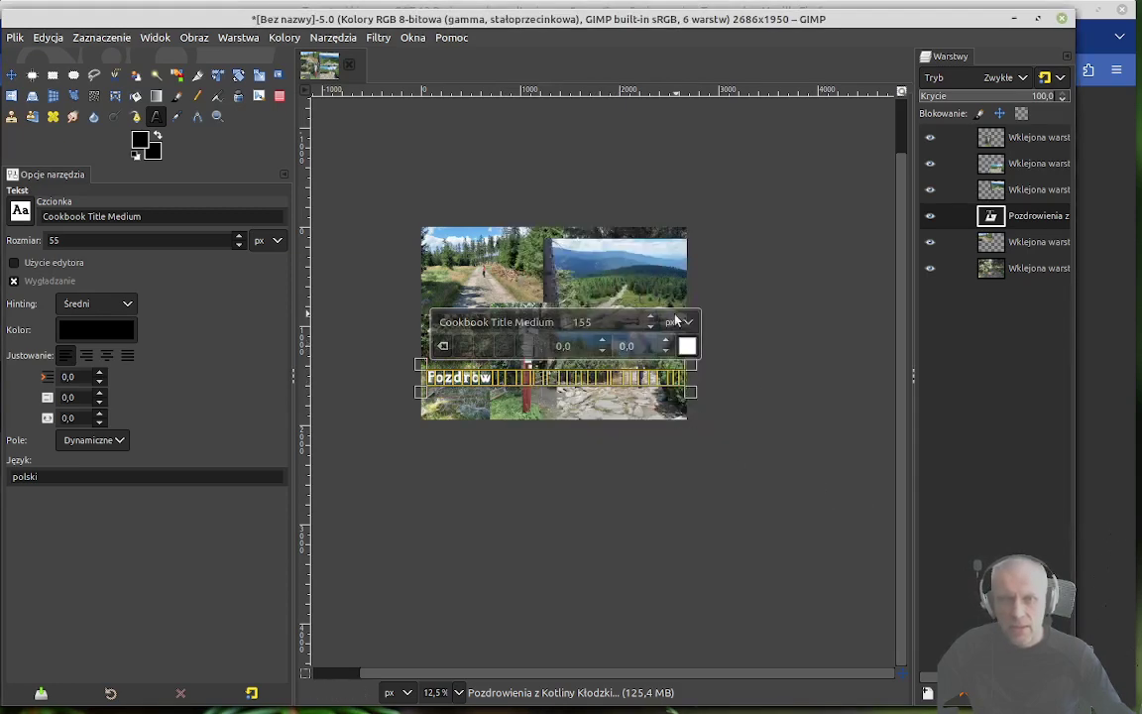
Step: Try the gravel road photo layer at the top of the stack and put it back below the greeting text
{"action": "left_click", "coordinate": [1036, 244]}
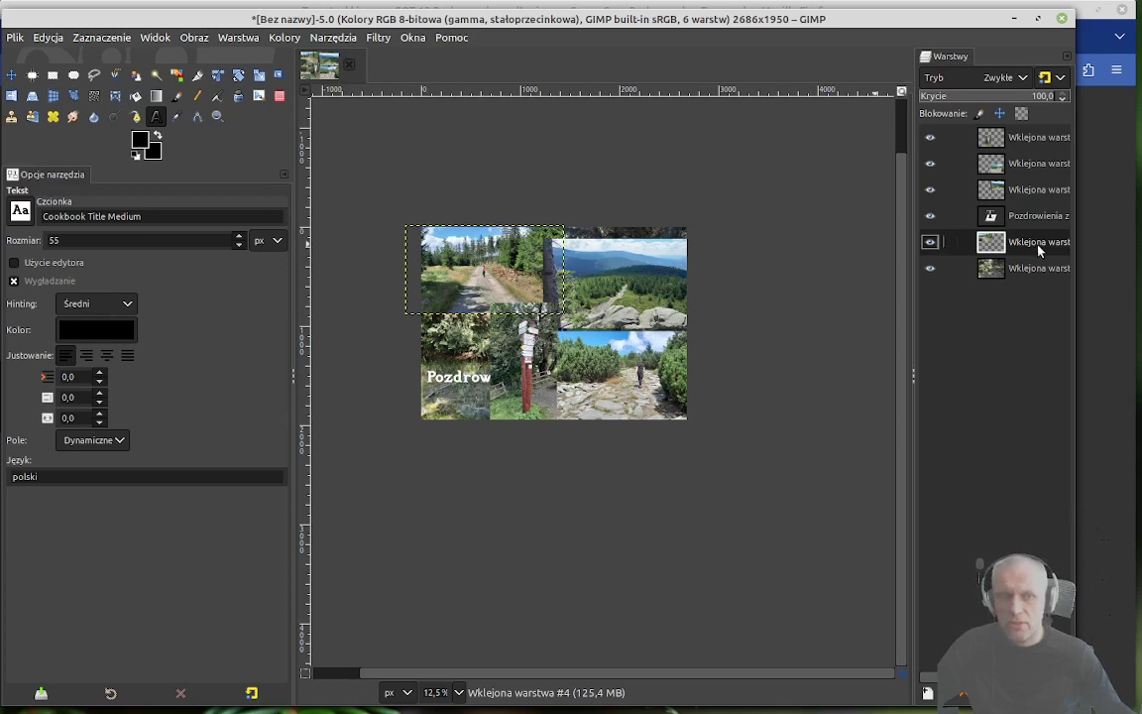
{"action": "left_click_drag", "start_coordinate": [1038, 250], "coordinate": [1027, 136]}
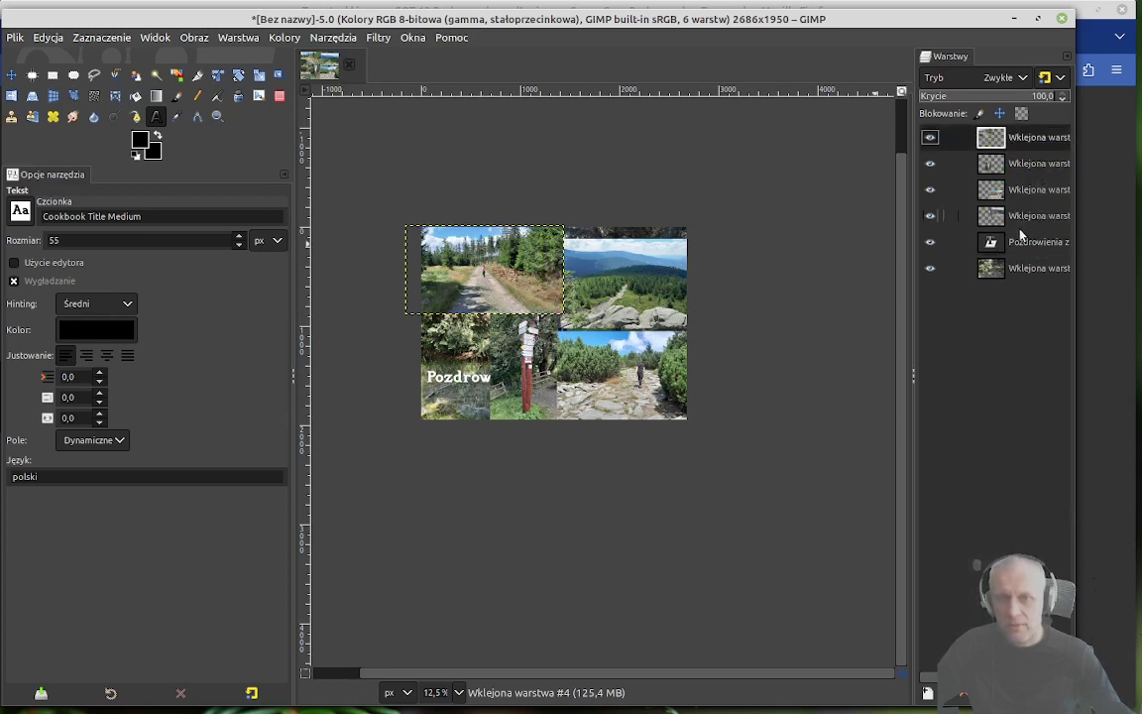
{"action": "left_click_drag", "start_coordinate": [1016, 240], "coordinate": [1018, 248]}
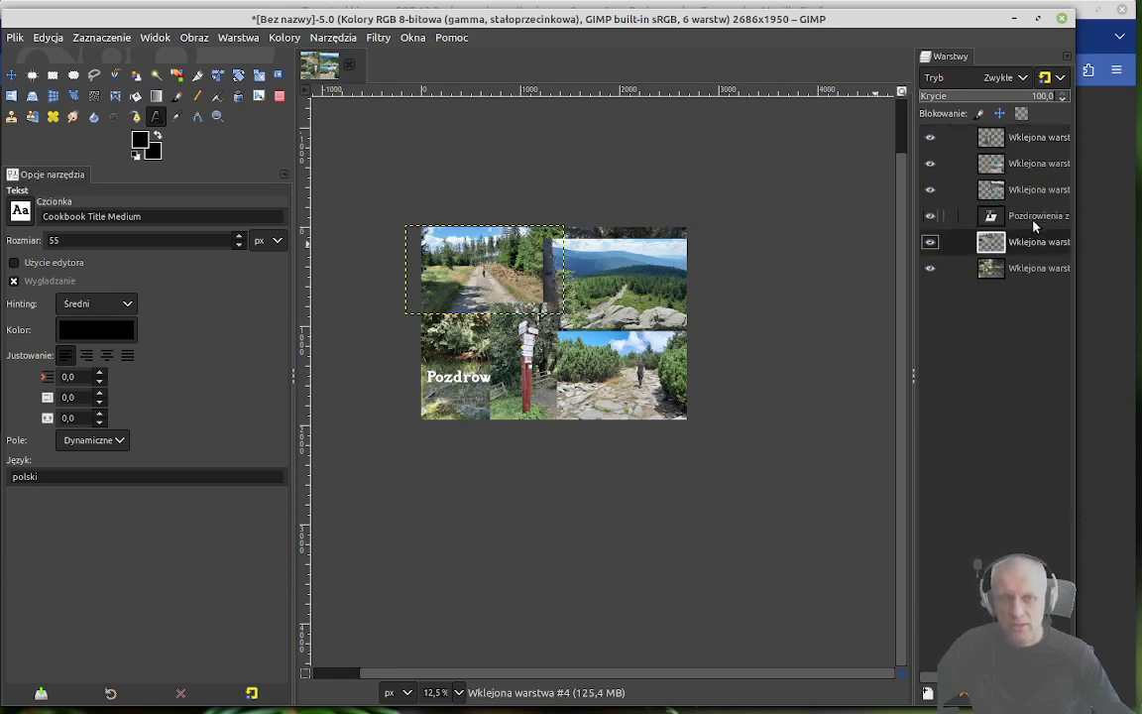
Step: Move the greeting text layer to the top of the stack and break the text into two lines after "Pozdrowienia"
{"action": "left_click", "coordinate": [1034, 221]}
{"action": "left_click_drag", "start_coordinate": [1035, 220], "coordinate": [1021, 137]}
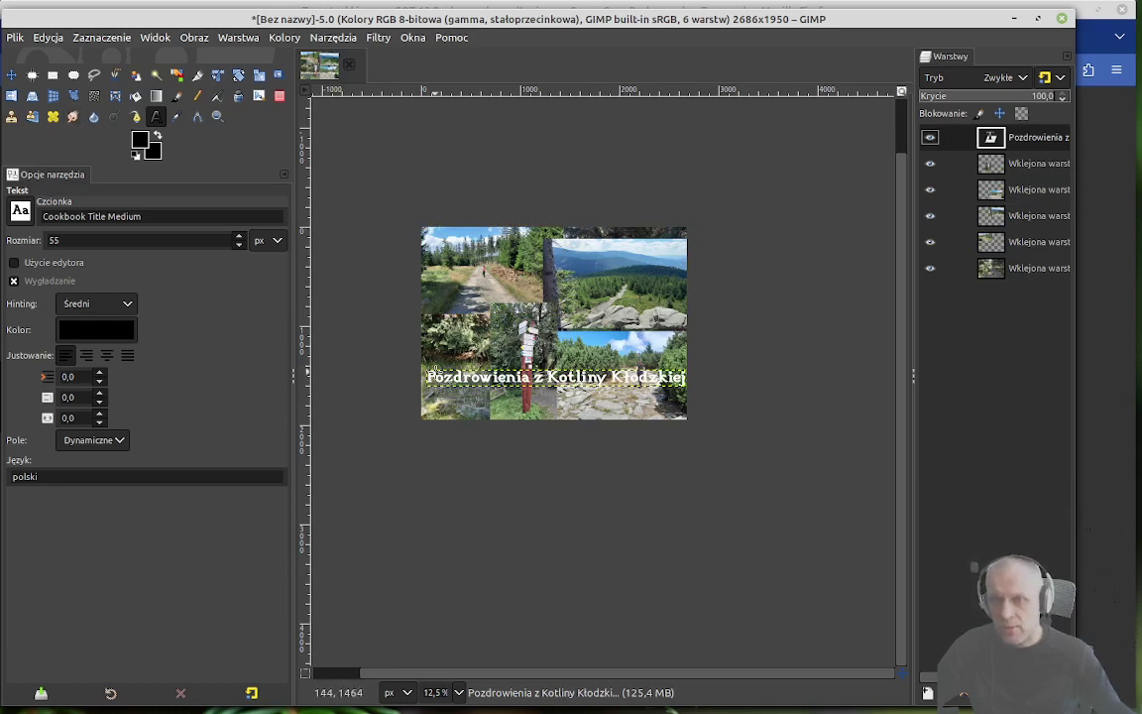
{"action": "left_click", "coordinate": [156, 117]}
{"action": "left_click", "coordinate": [535, 384]}
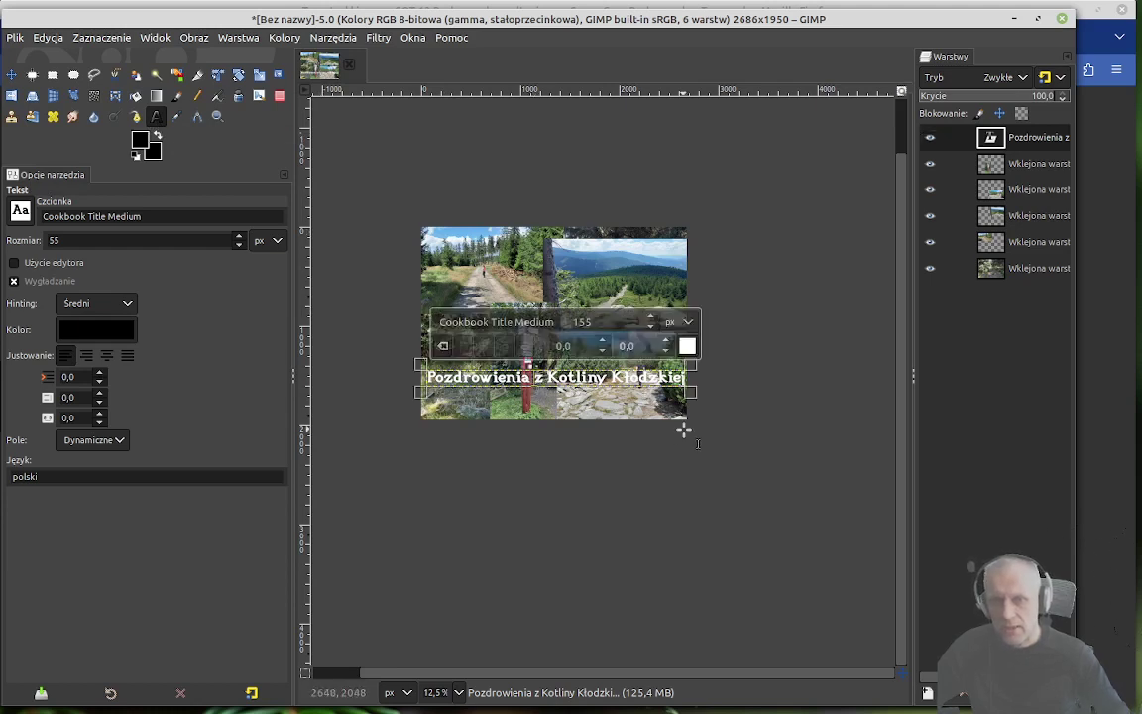
{"action": "key", "text": "Return"}
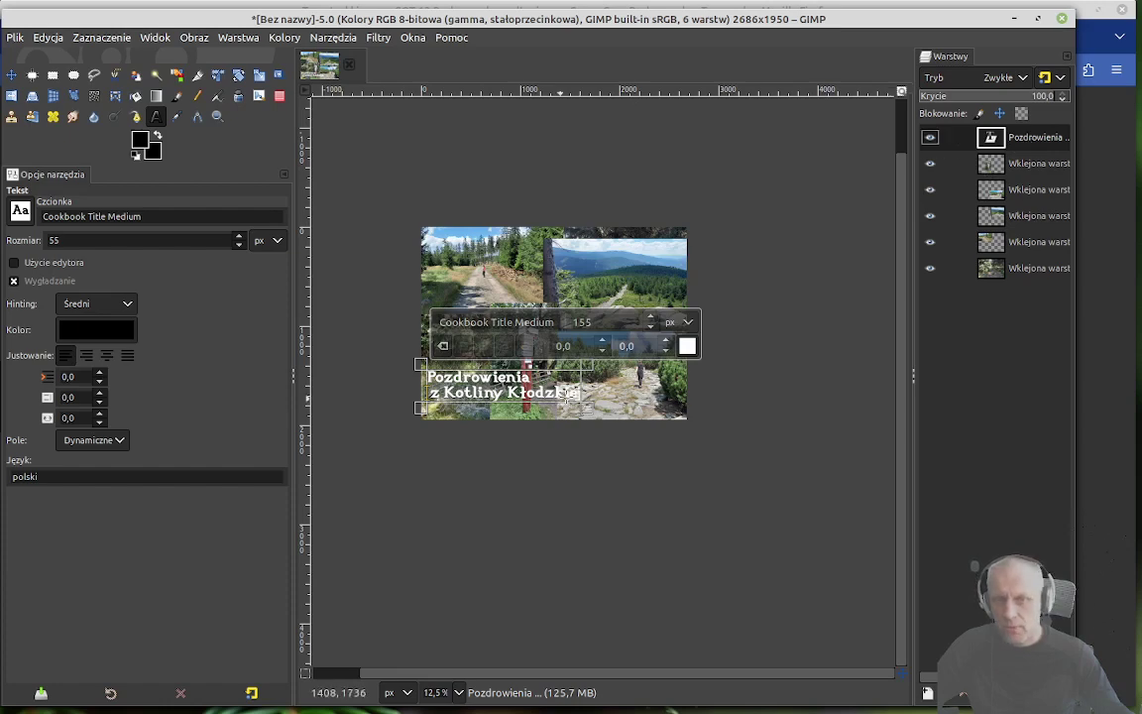
Step: Start a Drop Shadow filter on the greeting text layer with X and Y offsets of 18.113 and an opacity of 2.000
{"action": "left_click", "coordinate": [1006, 161]}
{"action": "left_click", "coordinate": [1026, 142]}
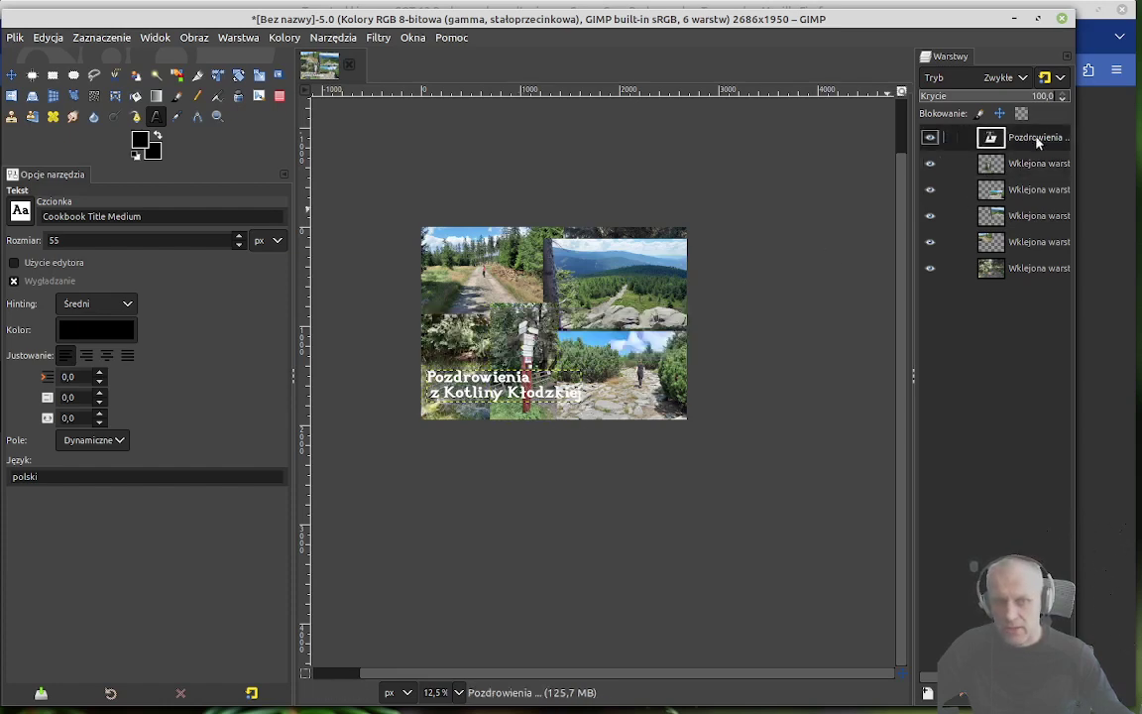
{"action": "left_click", "coordinate": [377, 38]}
{"action": "mouse_move", "coordinate": [426, 200]}
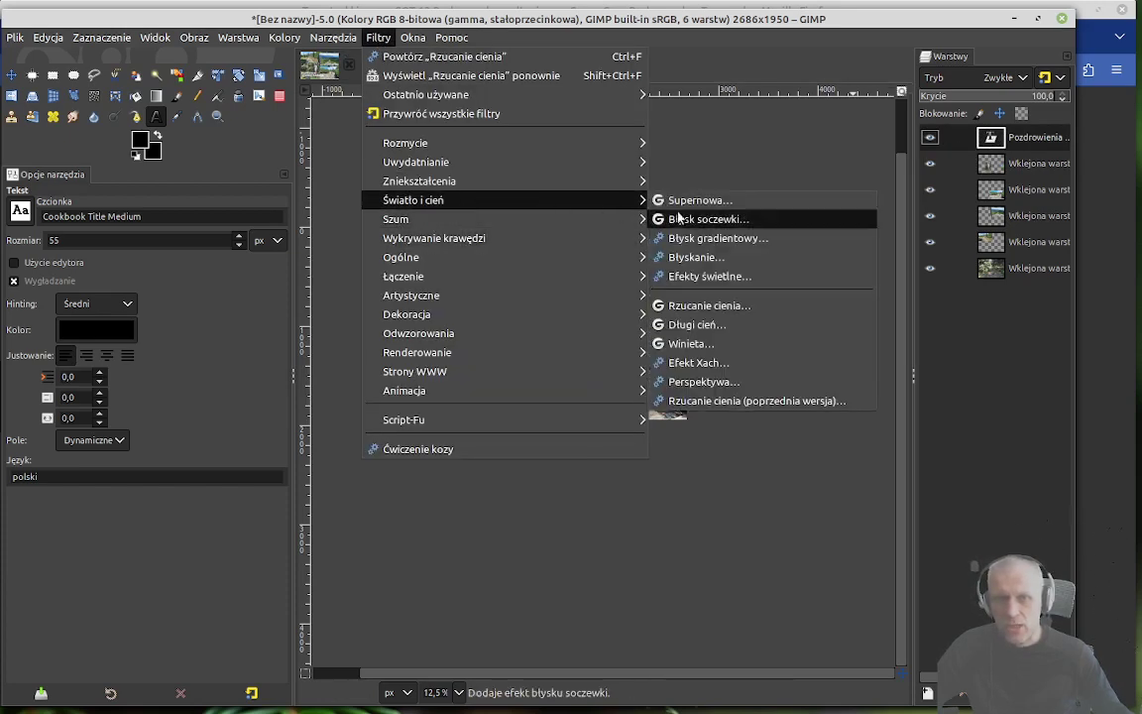
{"action": "left_click", "coordinate": [715, 309]}
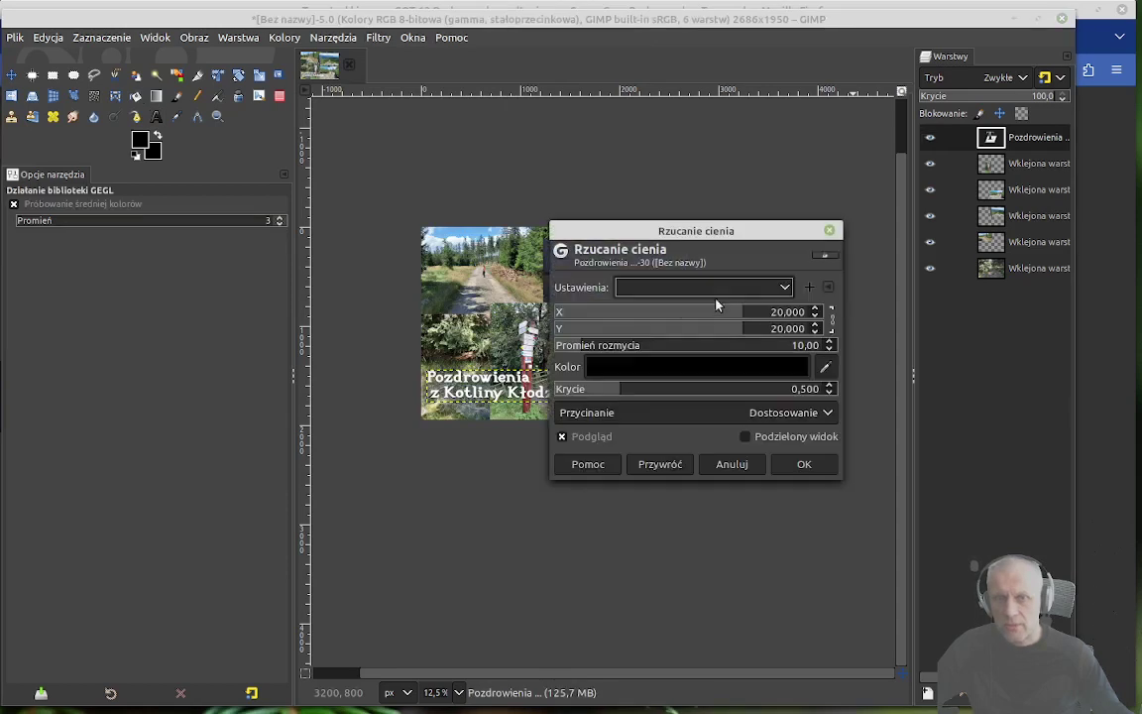
{"action": "left_click_drag", "start_coordinate": [722, 230], "coordinate": [811, 418]}
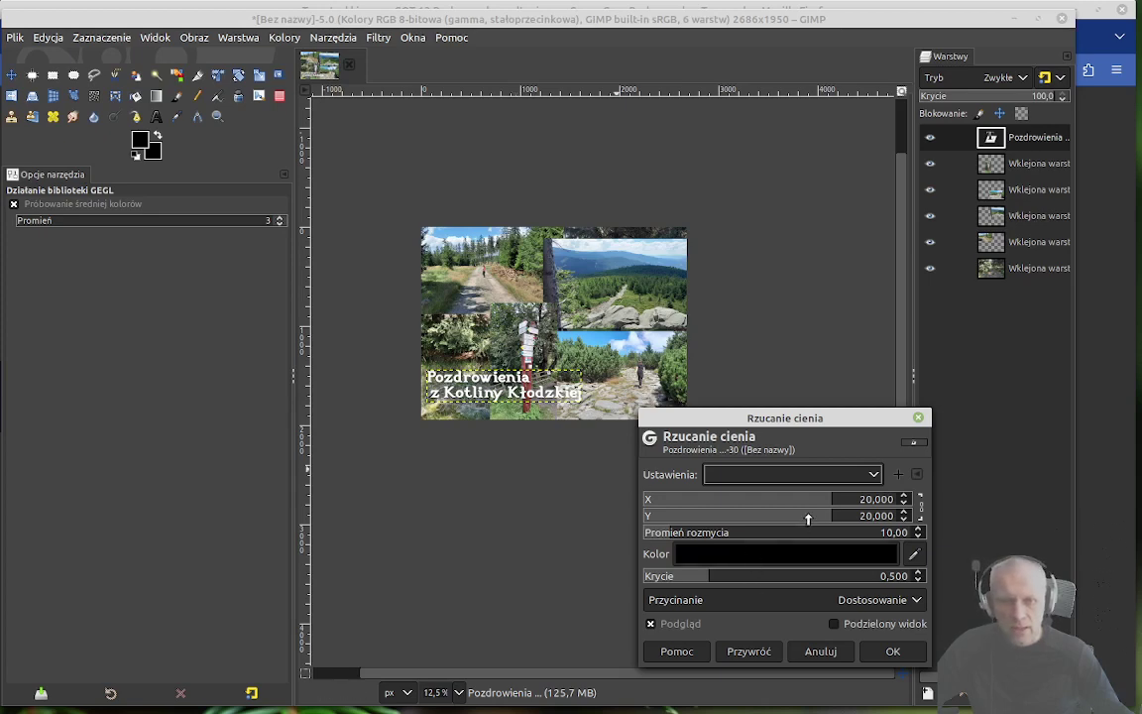
{"action": "mouse_move", "coordinate": [830, 517]}
{"action": "left_mouse_down"}
{"action": "mouse_move", "coordinate": [848, 517]}
{"action": "mouse_move", "coordinate": [810, 518]}
{"action": "mouse_move", "coordinate": [838, 522]}
{"action": "mouse_move", "coordinate": [826, 522]}
{"action": "left_mouse_up"}
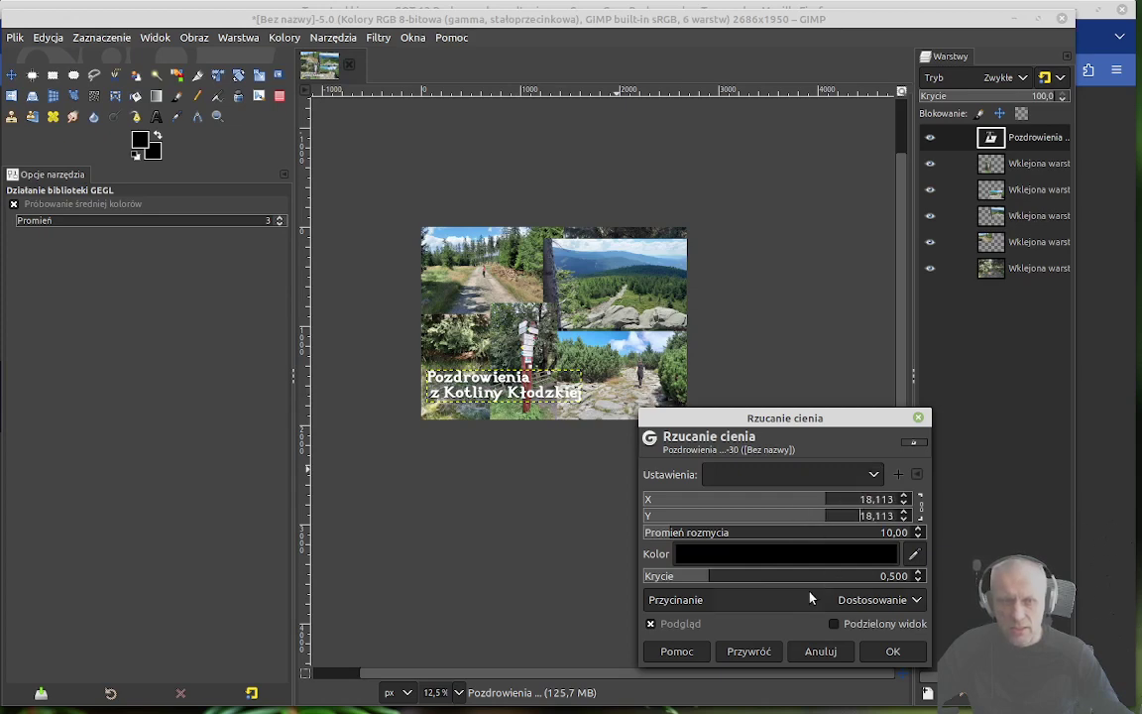
{"action": "left_click_drag", "start_coordinate": [710, 581], "coordinate": [917, 576]}
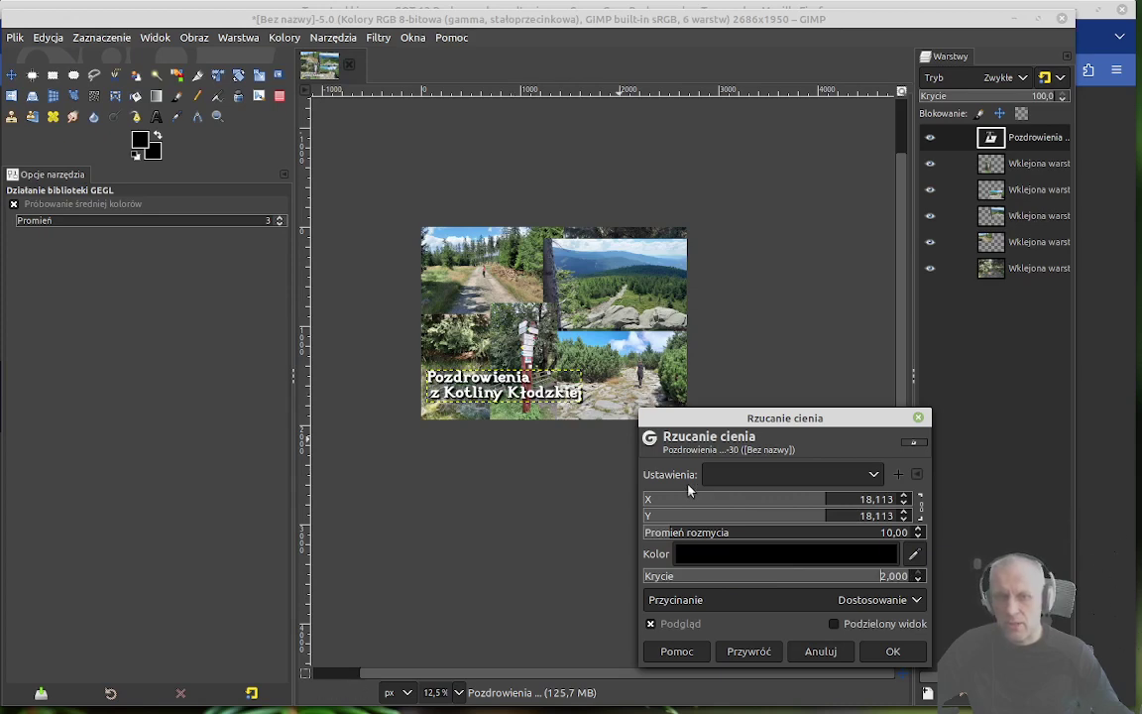
Step: Set the shadow's linked X and Y offsets to 27.170 and apply the drop shadow
{"action": "mouse_move", "coordinate": [802, 514]}
{"action": "left_mouse_down"}
{"action": "mouse_move", "coordinate": [850, 502]}
{"action": "mouse_move", "coordinate": [772, 503]}
{"action": "mouse_move", "coordinate": [858, 504]}
{"action": "mouse_move", "coordinate": [716, 498]}
{"action": "mouse_move", "coordinate": [815, 497]}
{"action": "mouse_move", "coordinate": [733, 500]}
{"action": "mouse_move", "coordinate": [805, 500]}
{"action": "left_mouse_up"}
{"action": "left_click", "coordinate": [904, 504]}
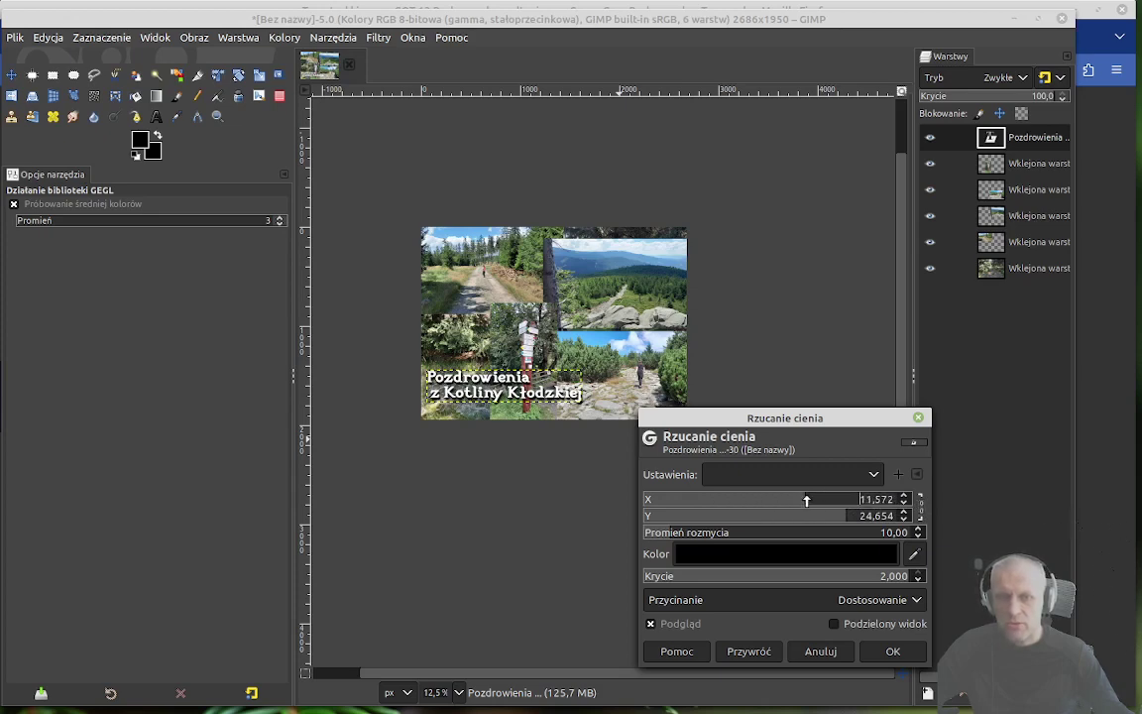
{"action": "left_click", "coordinate": [920, 509]}
{"action": "left_click_drag", "start_coordinate": [803, 503], "coordinate": [855, 500]}
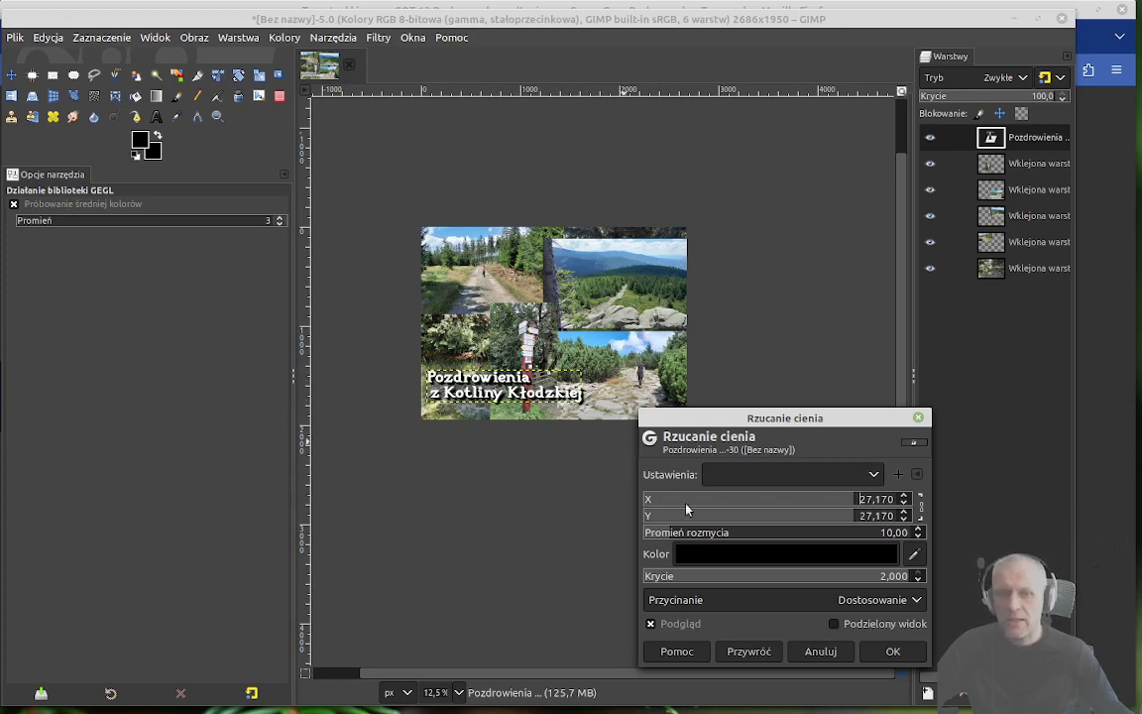
{"action": "left_click", "coordinate": [876, 652]}
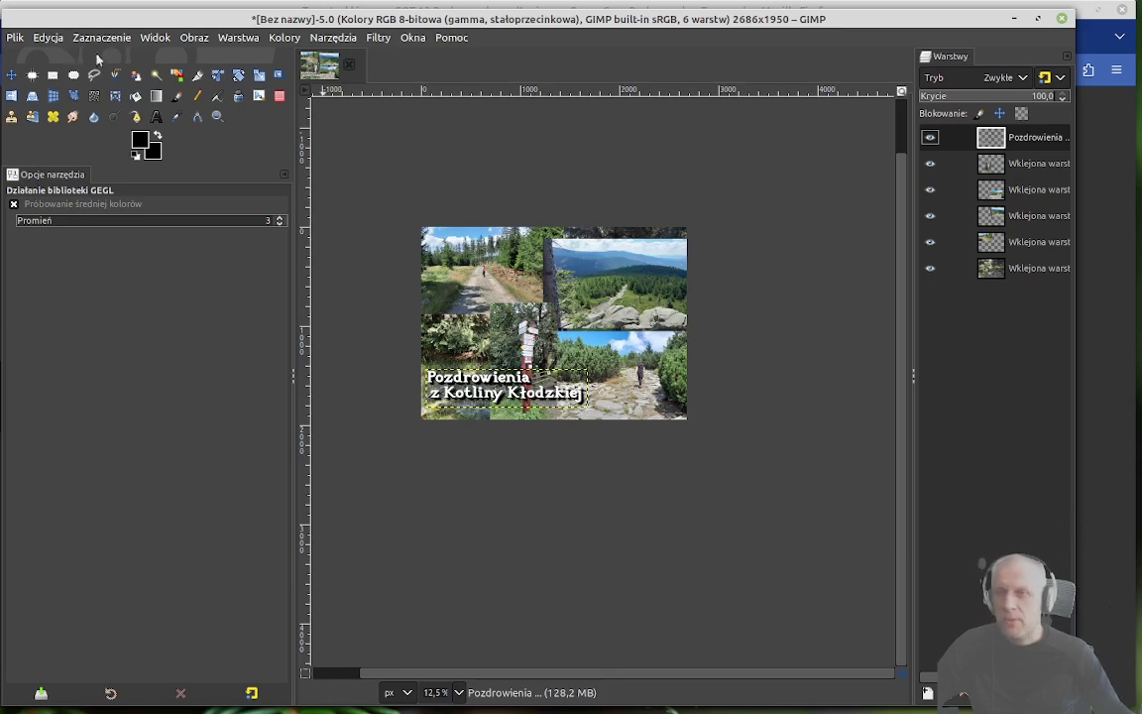
Step: Save the poster project in the Dokumenty folder as pocztowka2.xcf
{"action": "left_click", "coordinate": [20, 40]}
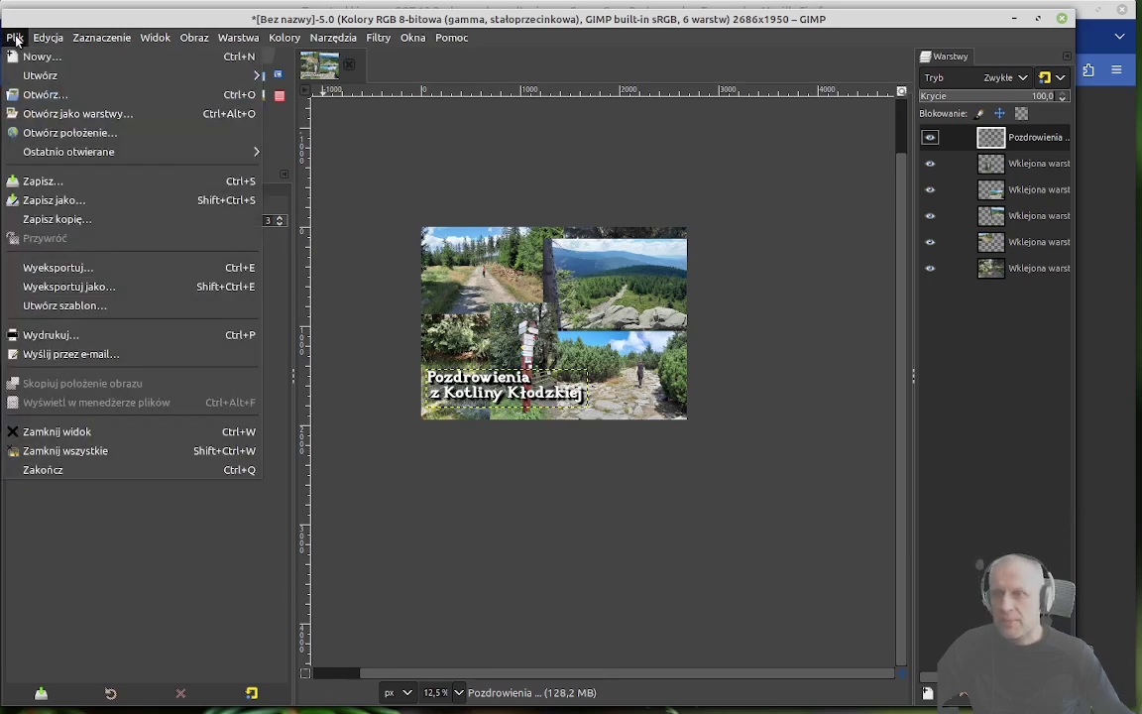
{"action": "left_click", "coordinate": [85, 198]}
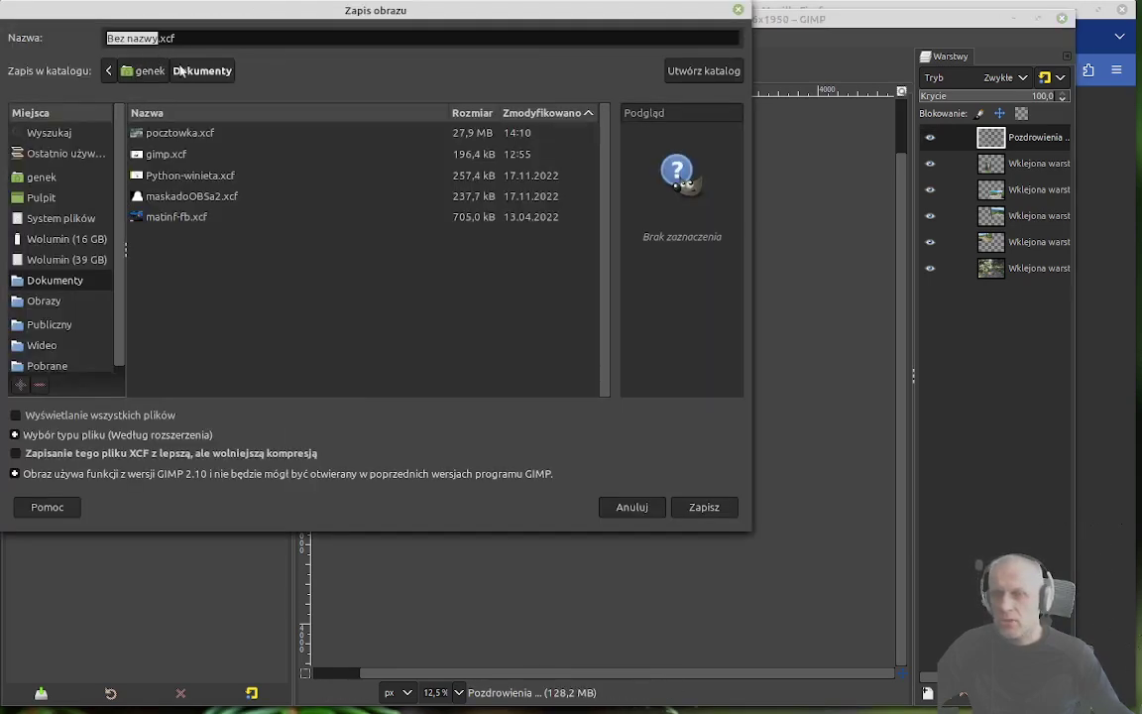
{"action": "type", "text": "pocztowka"}
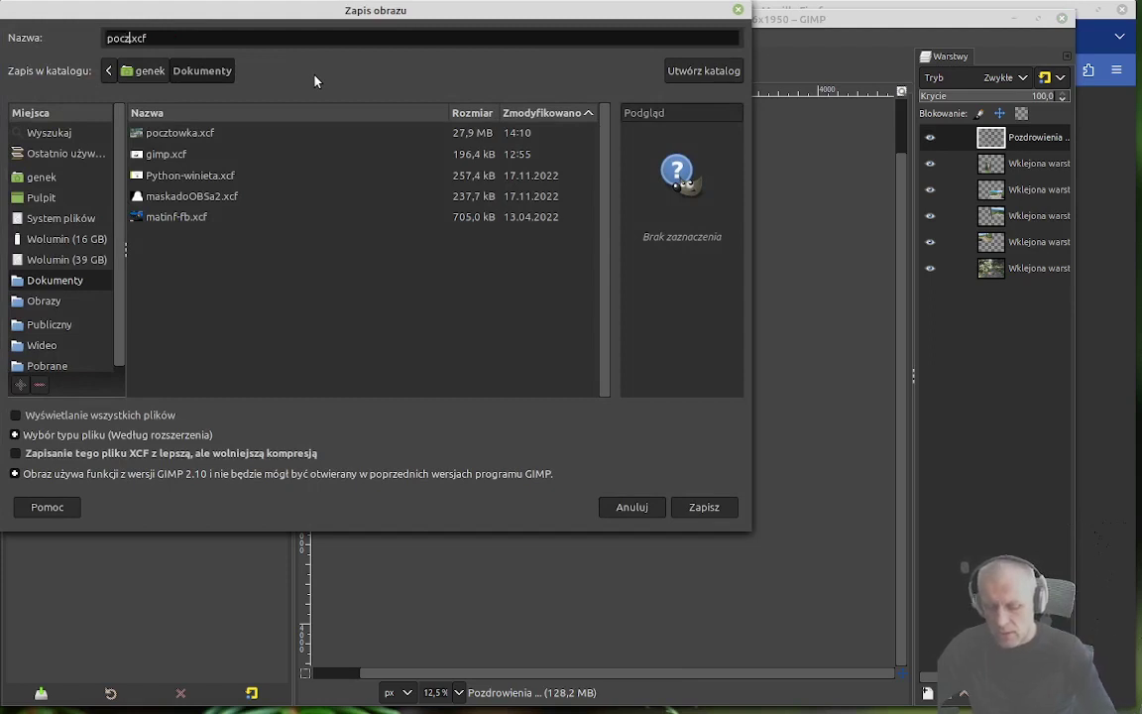
{"action": "type", "text": "2."}
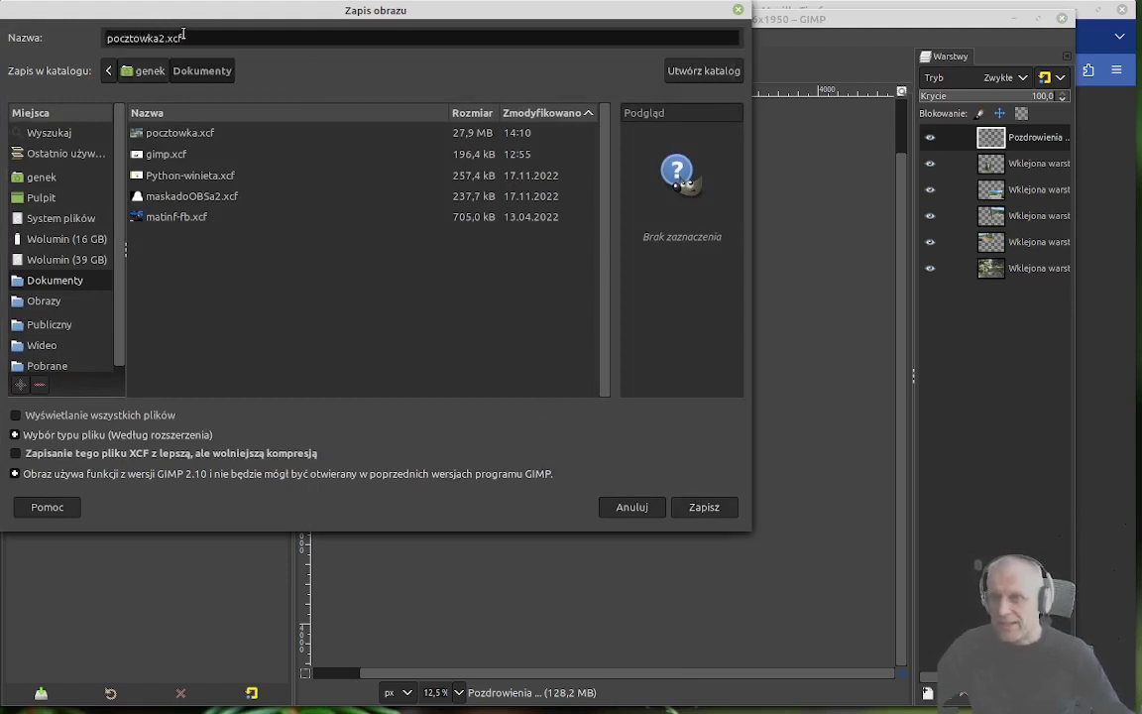
{"action": "left_click", "coordinate": [690, 505]}
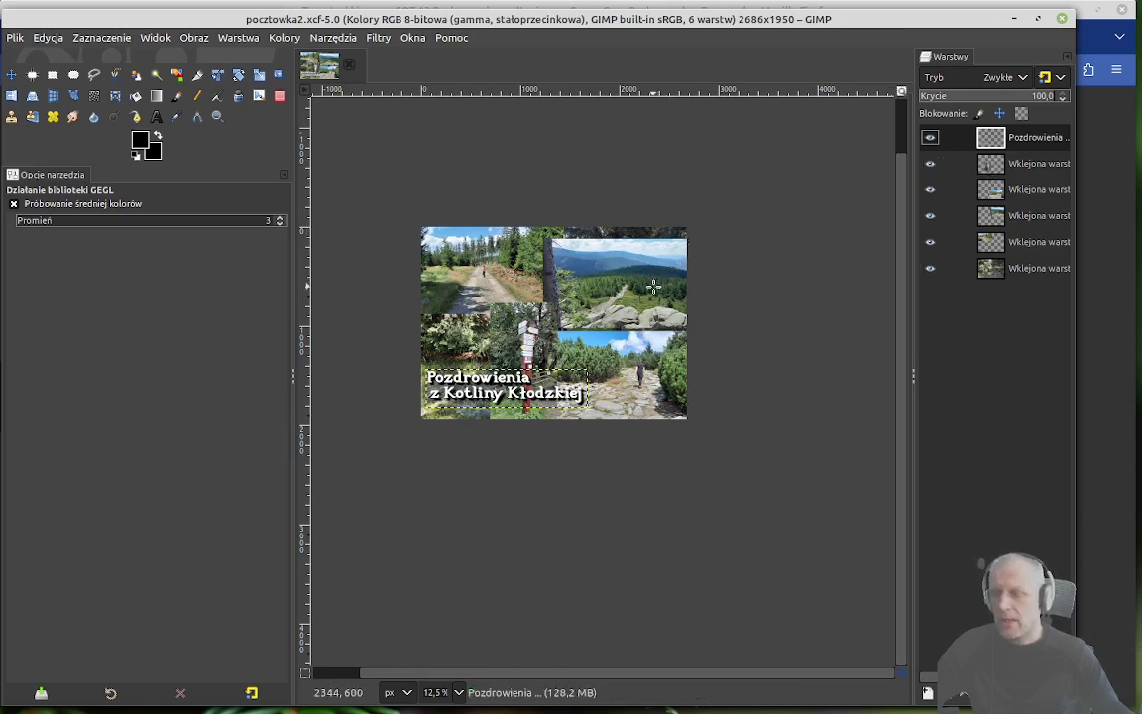
Step: Export the poster to the Dokumenty folder as pocztowka2.png with the default PNG options at compression level 9
{"action": "left_click", "coordinate": [16, 37]}
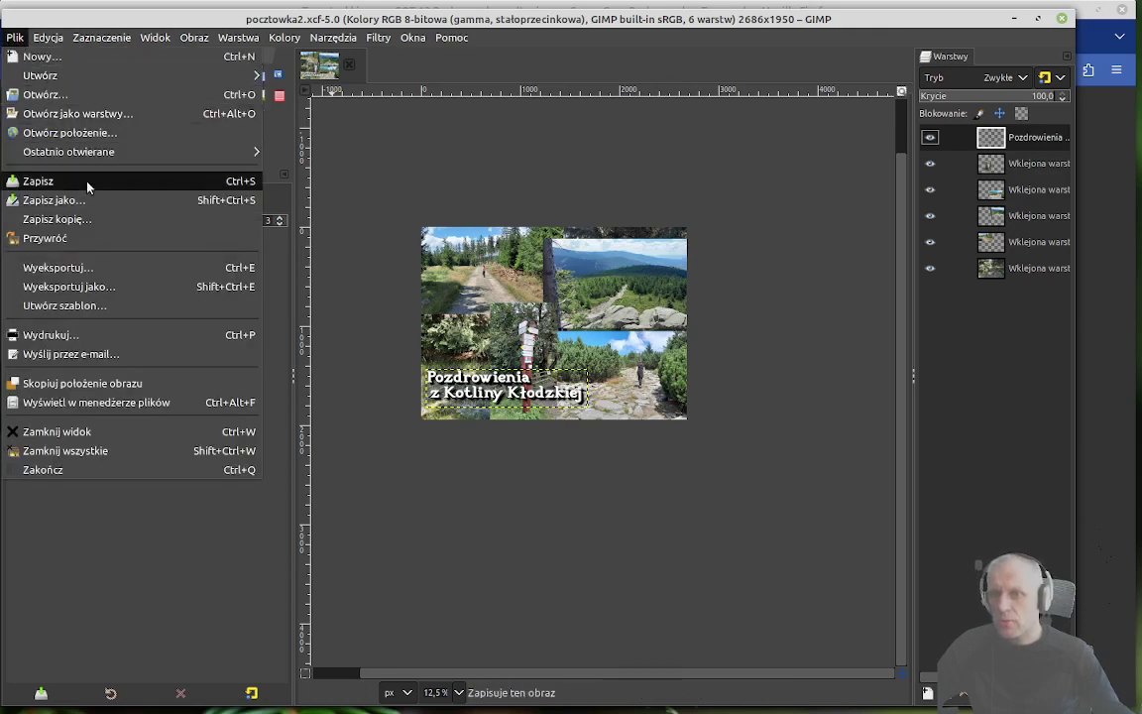
{"action": "left_click", "coordinate": [100, 288]}
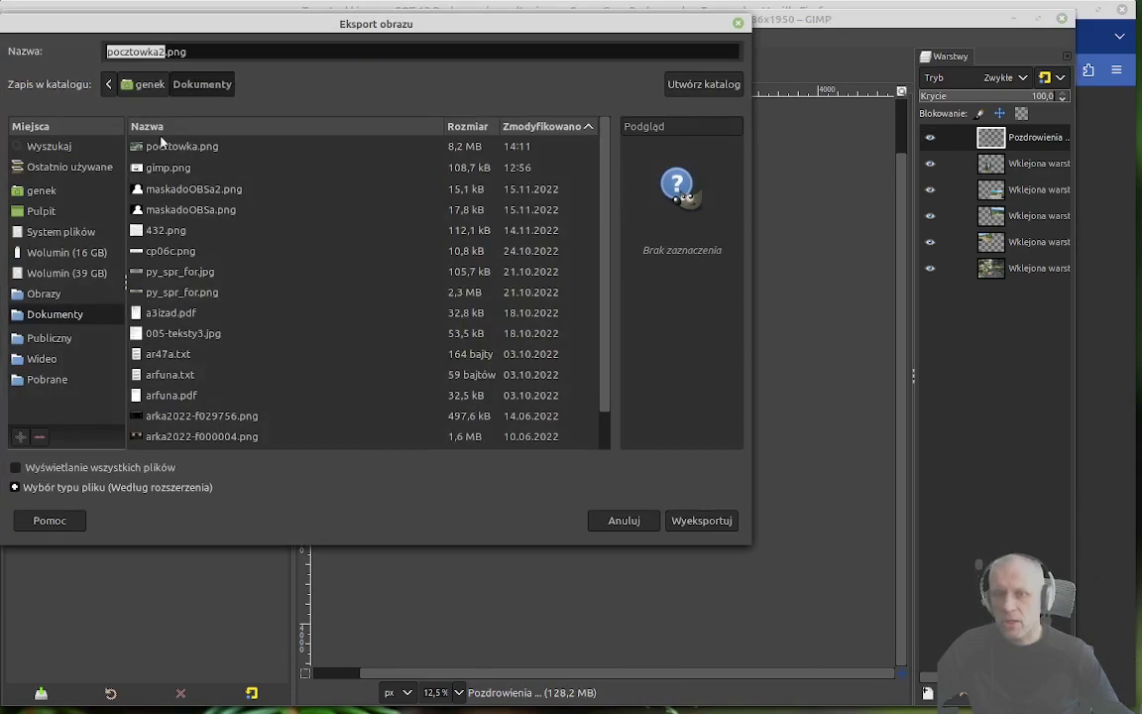
{"action": "left_click", "coordinate": [207, 53]}
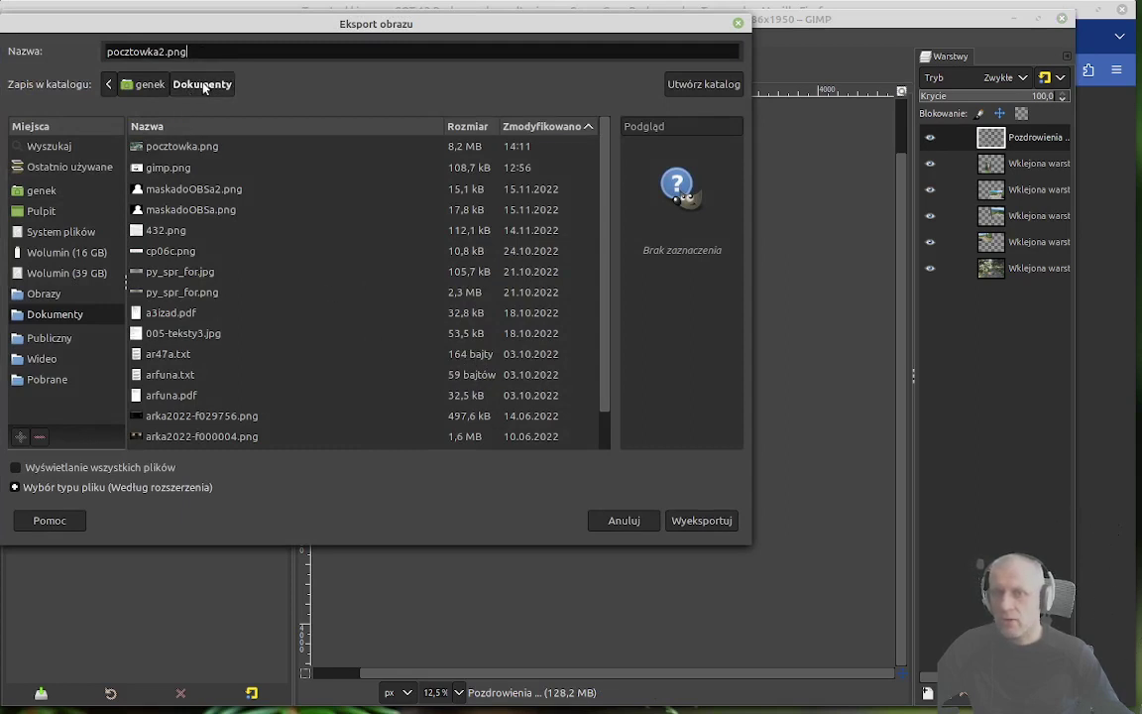
{"action": "left_click", "coordinate": [700, 520]}
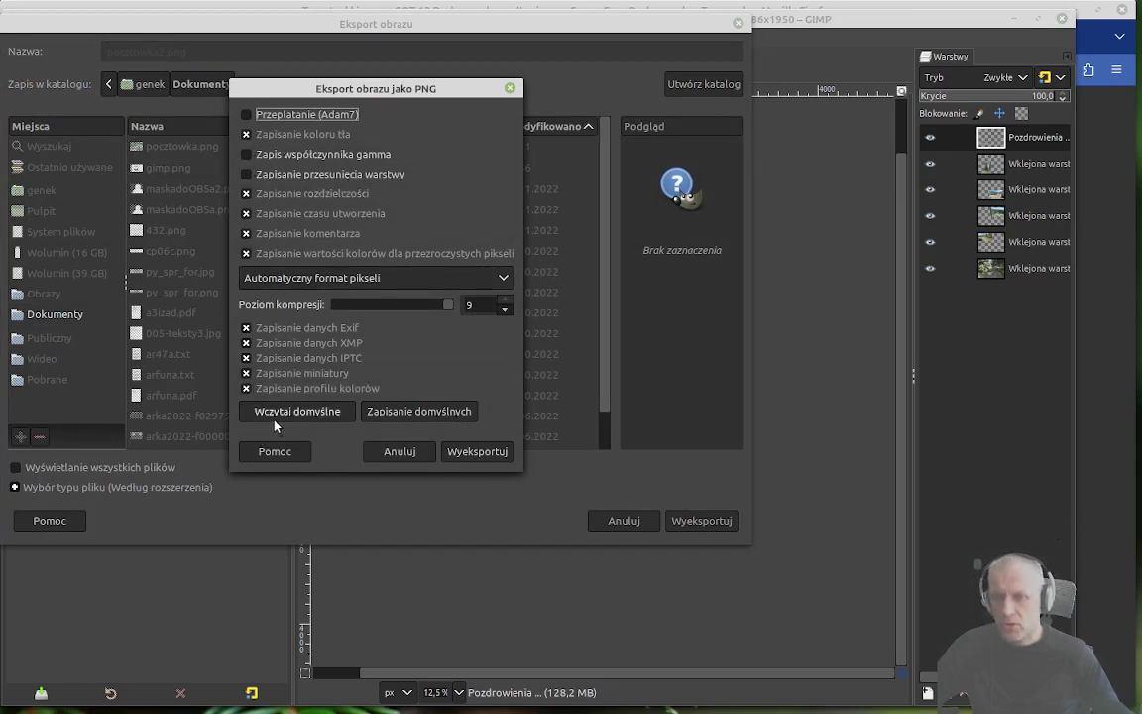
{"action": "left_click", "coordinate": [477, 451]}
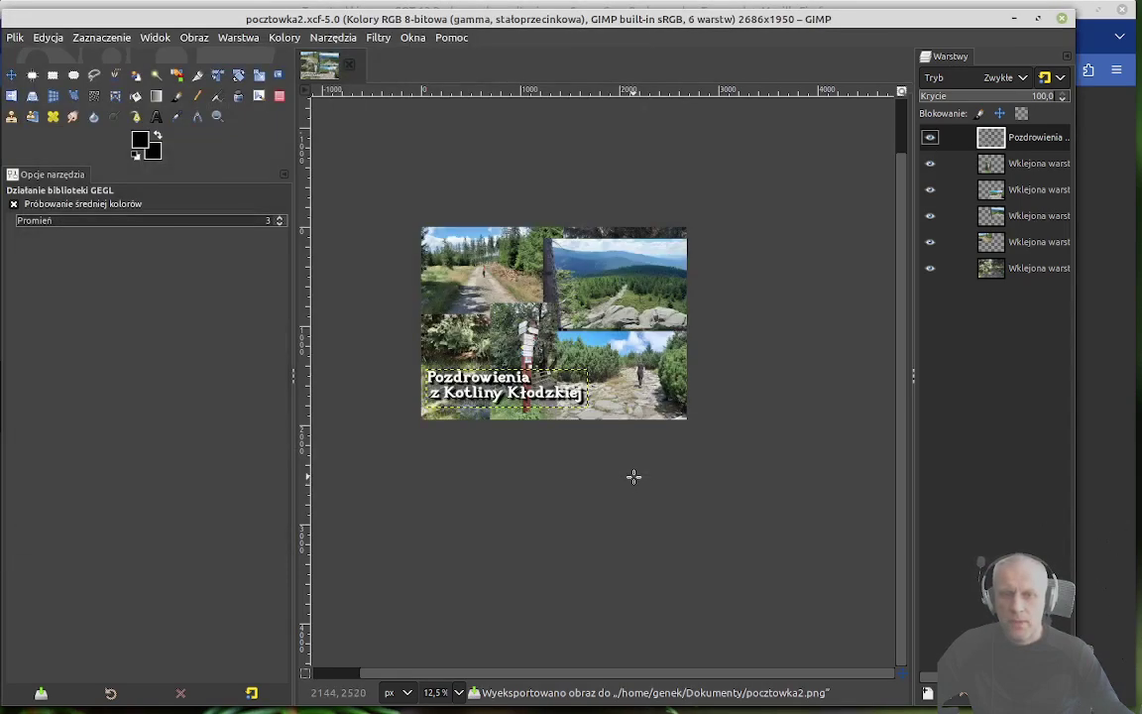
Step: Minimize the open windows, open pocztowka2.png from the Dokumenty folder in the image viewer, and enlarge the viewer window to inspect the poster
{"action": "left_click", "coordinate": [1013, 20]}
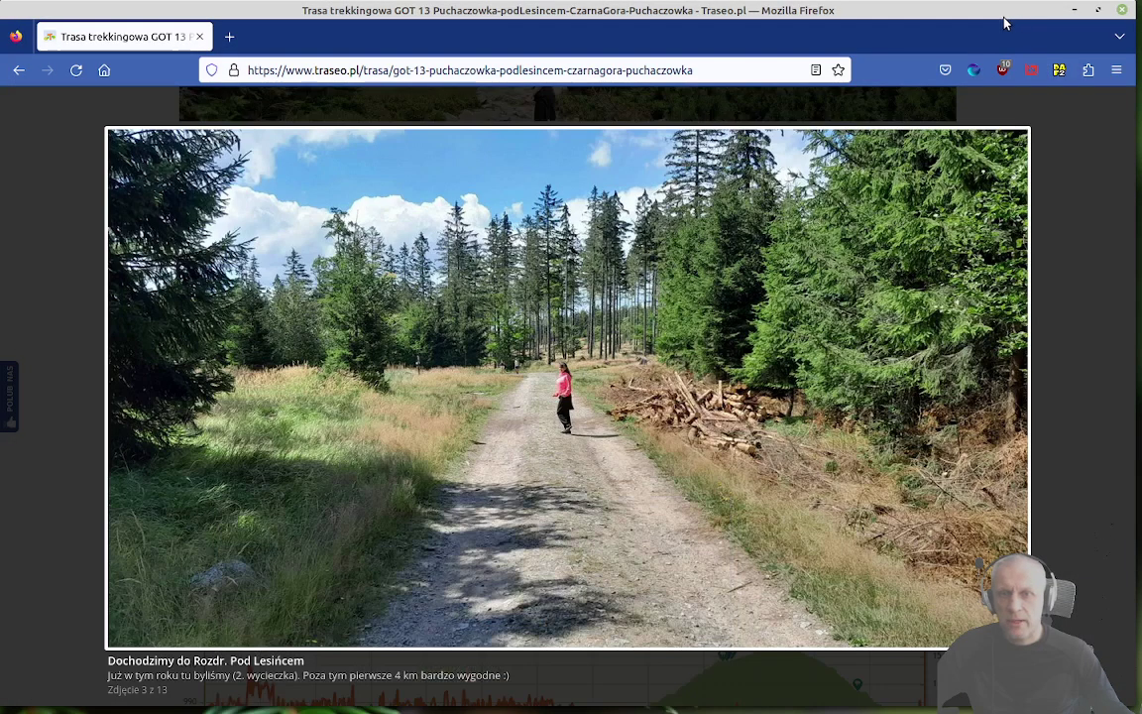
{"action": "left_click", "coordinate": [1074, 10]}
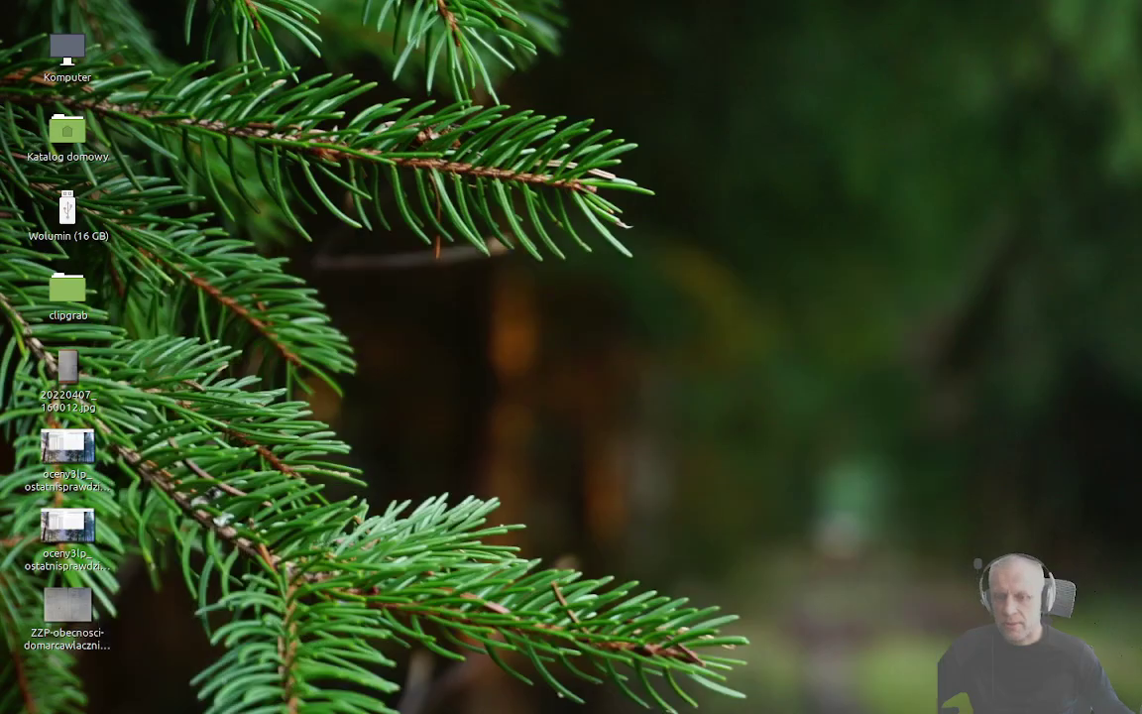
{"action": "key", "text": "super+e"}
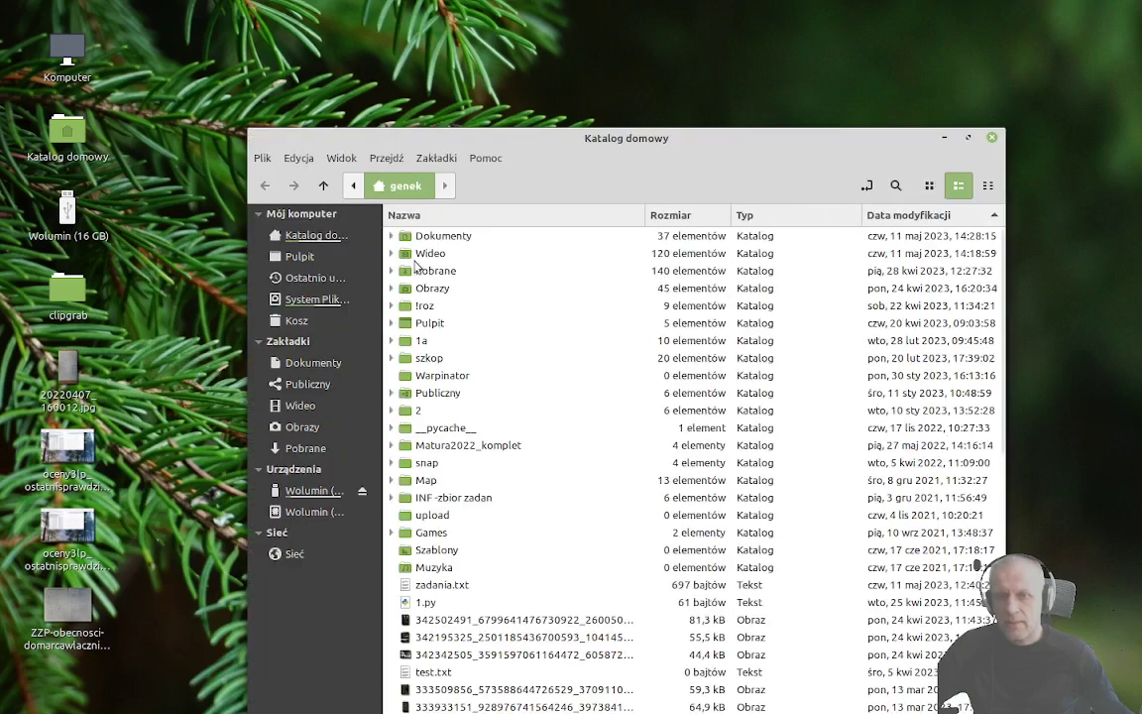
{"action": "double_click", "coordinate": [436, 238]}
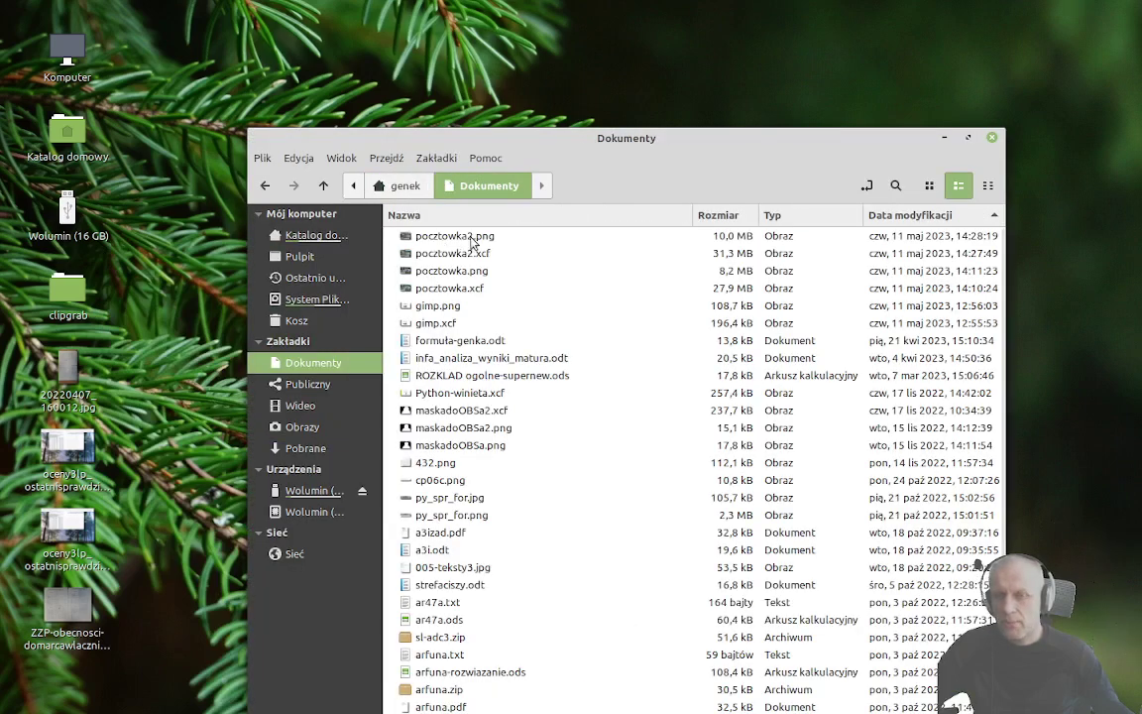
{"action": "double_click", "coordinate": [472, 242]}
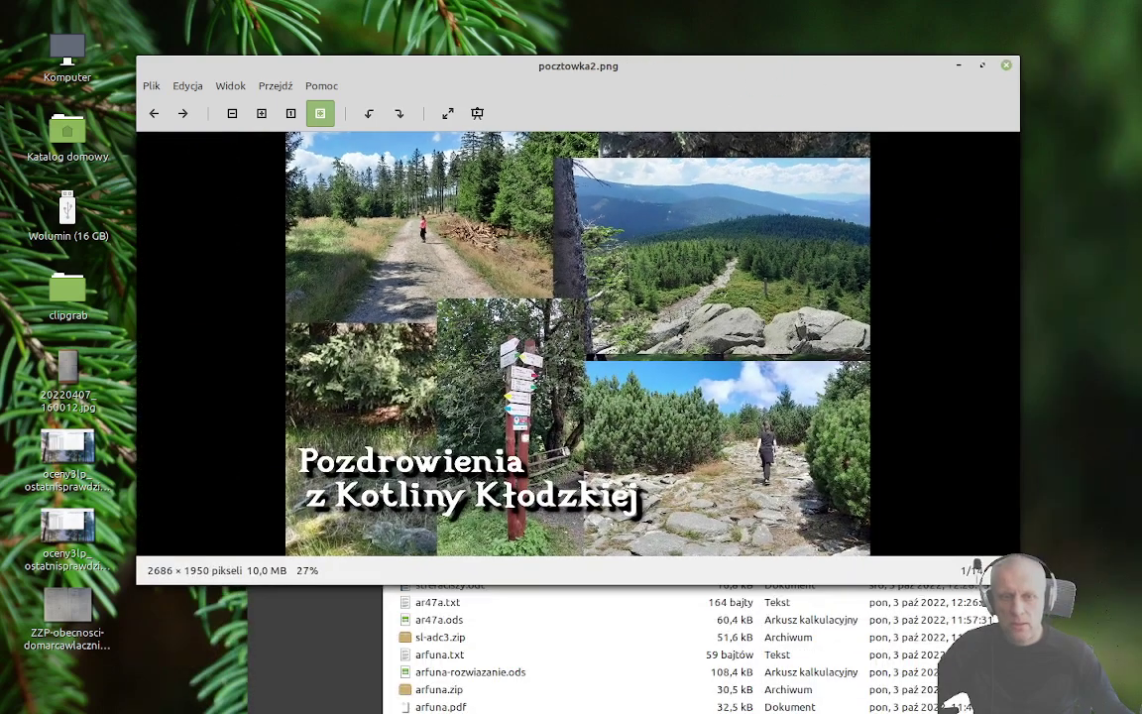
{"action": "left_click_drag", "start_coordinate": [624, 79], "coordinate": [517, 34]}
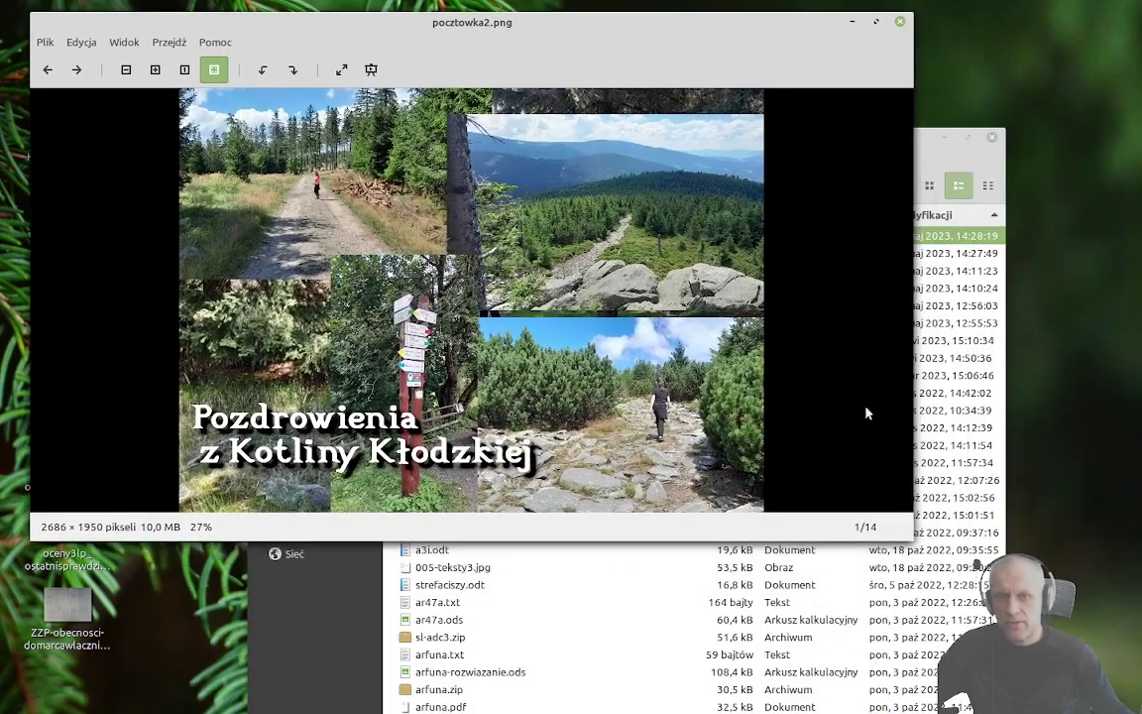
{"action": "left_click_drag", "start_coordinate": [907, 534], "coordinate": [984, 621]}
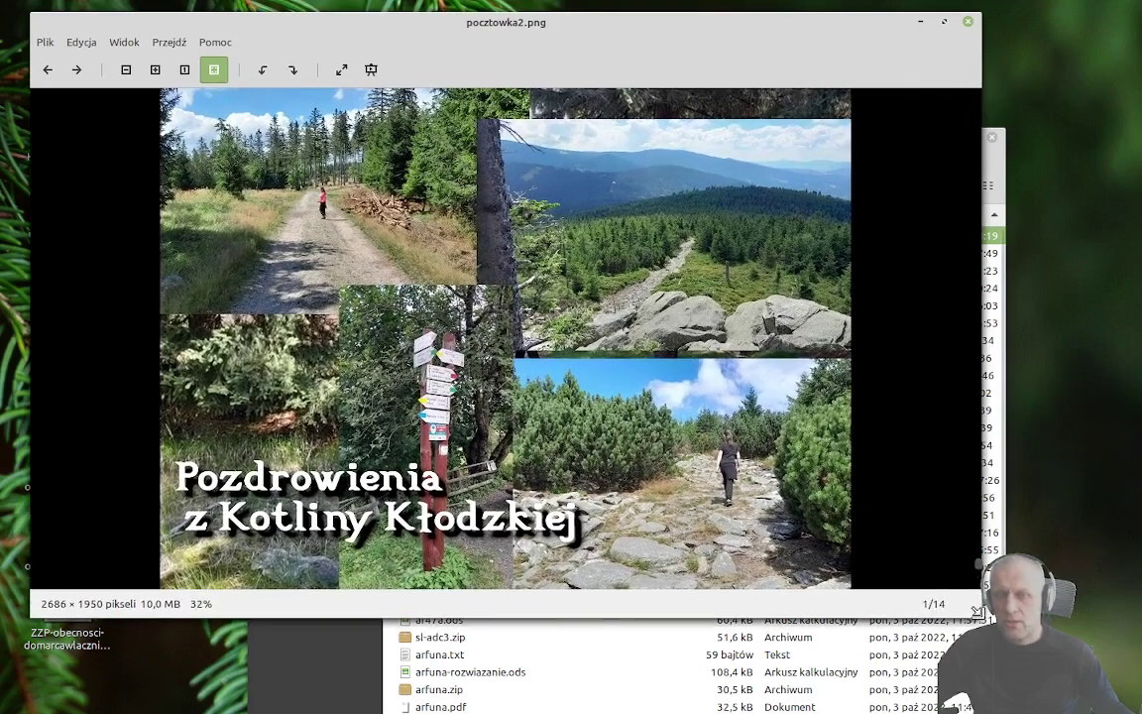